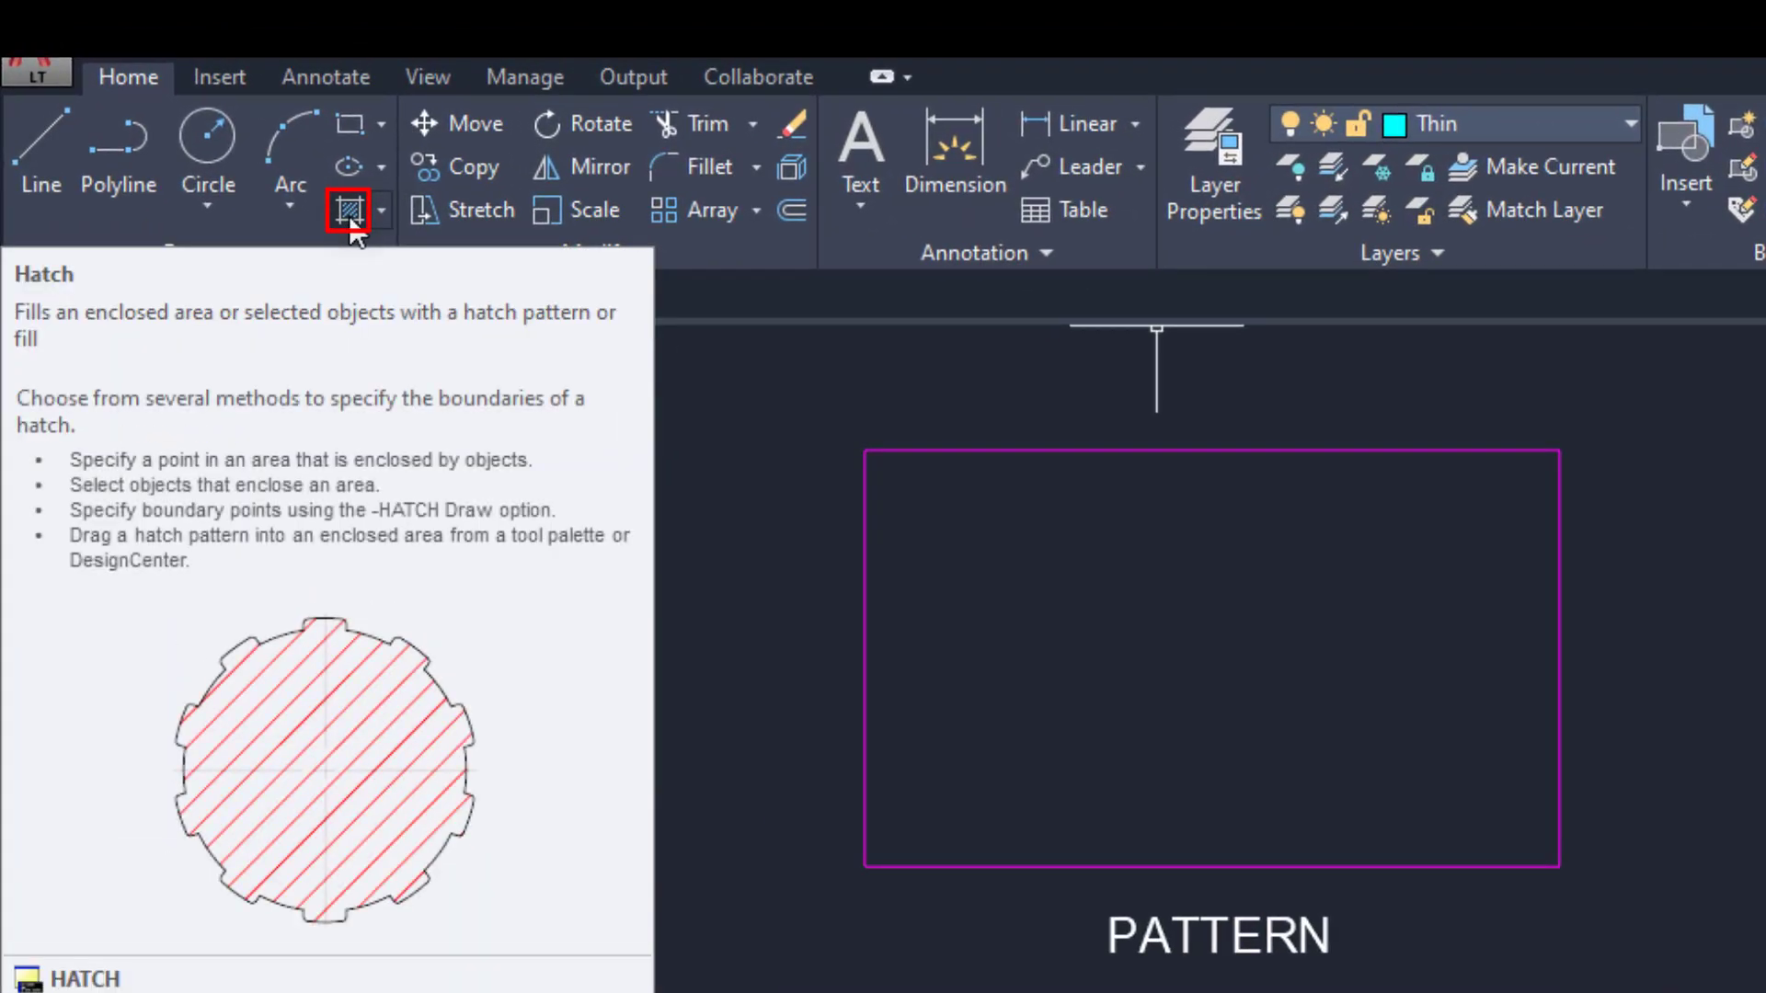
Start a Pattern-type hatch using AR-B816 and apply it inside the rectangle labelled PATTERN.
click(351, 212)
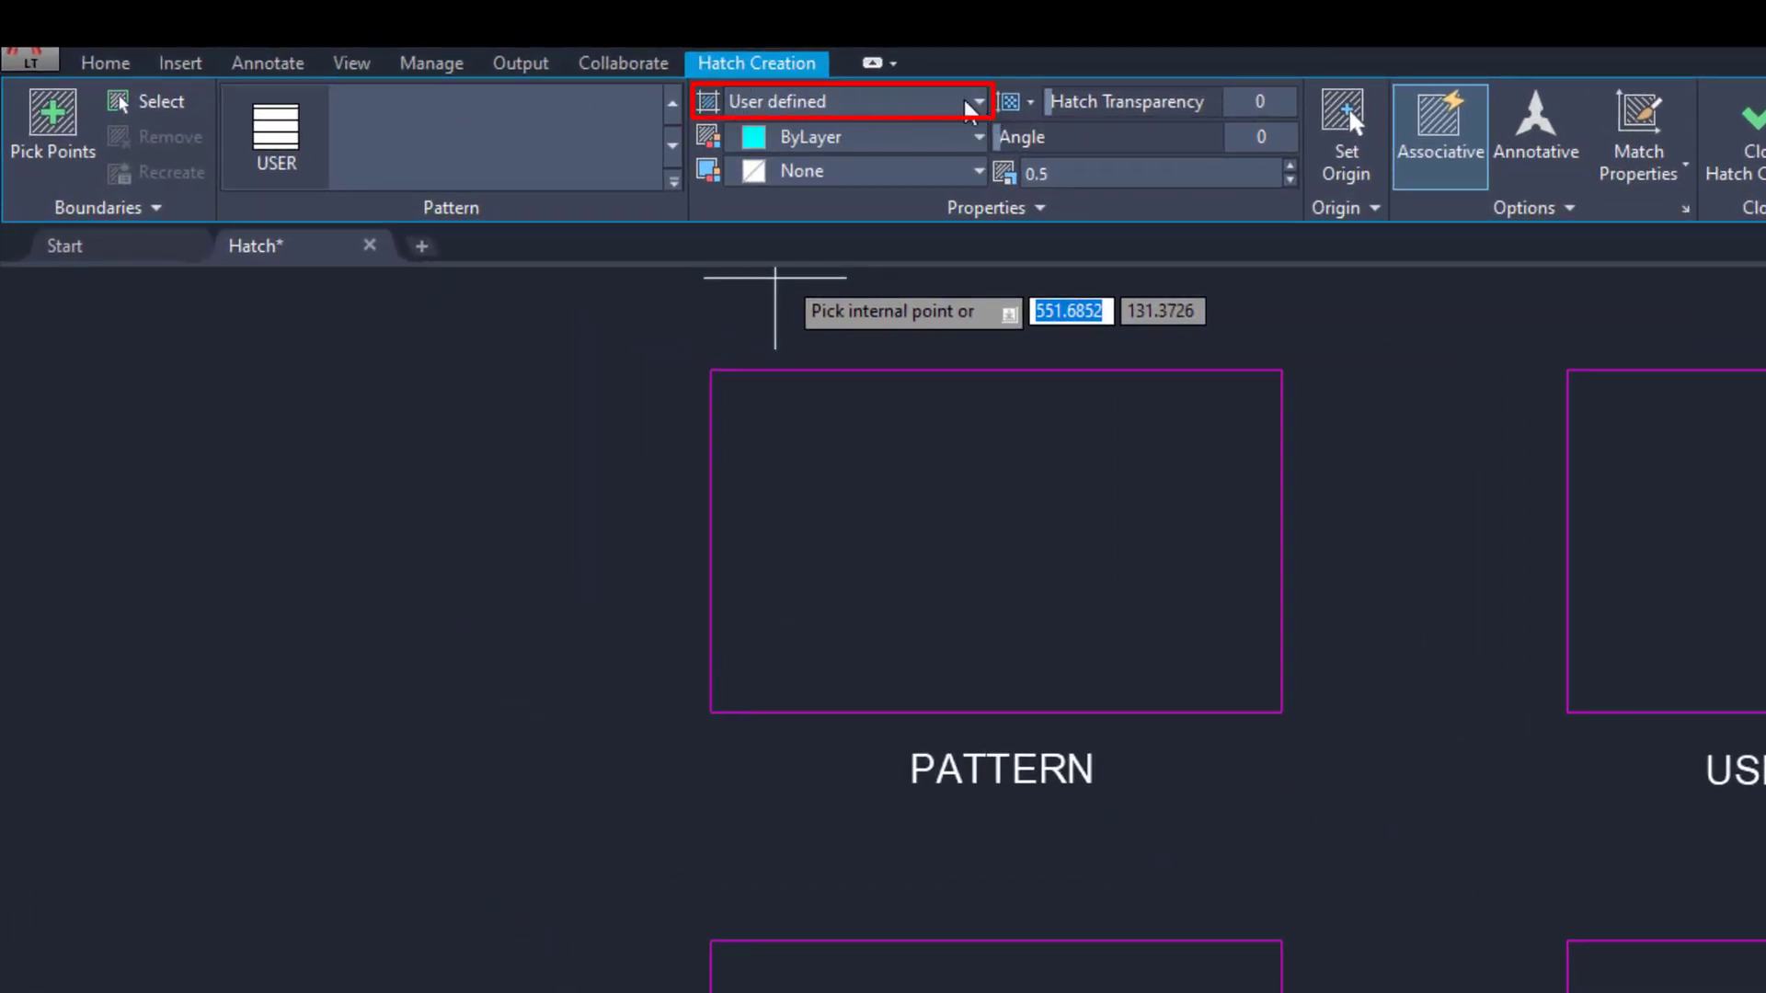
click(980, 101)
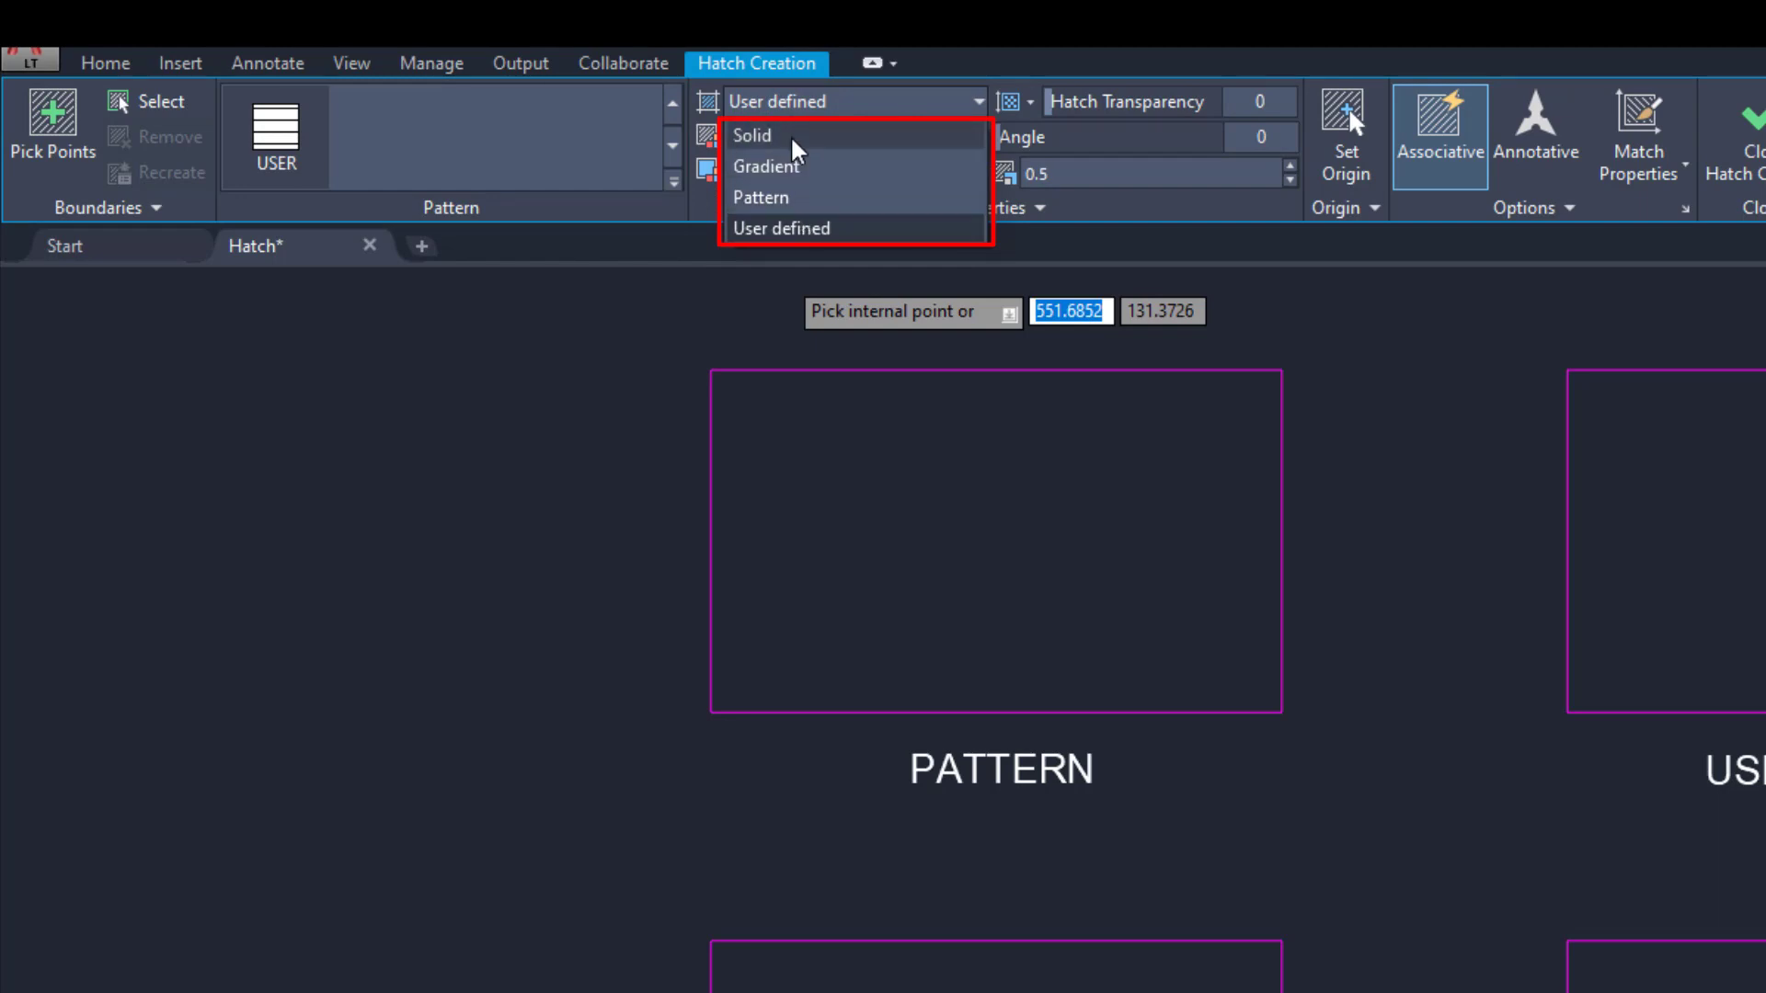
click(796, 199)
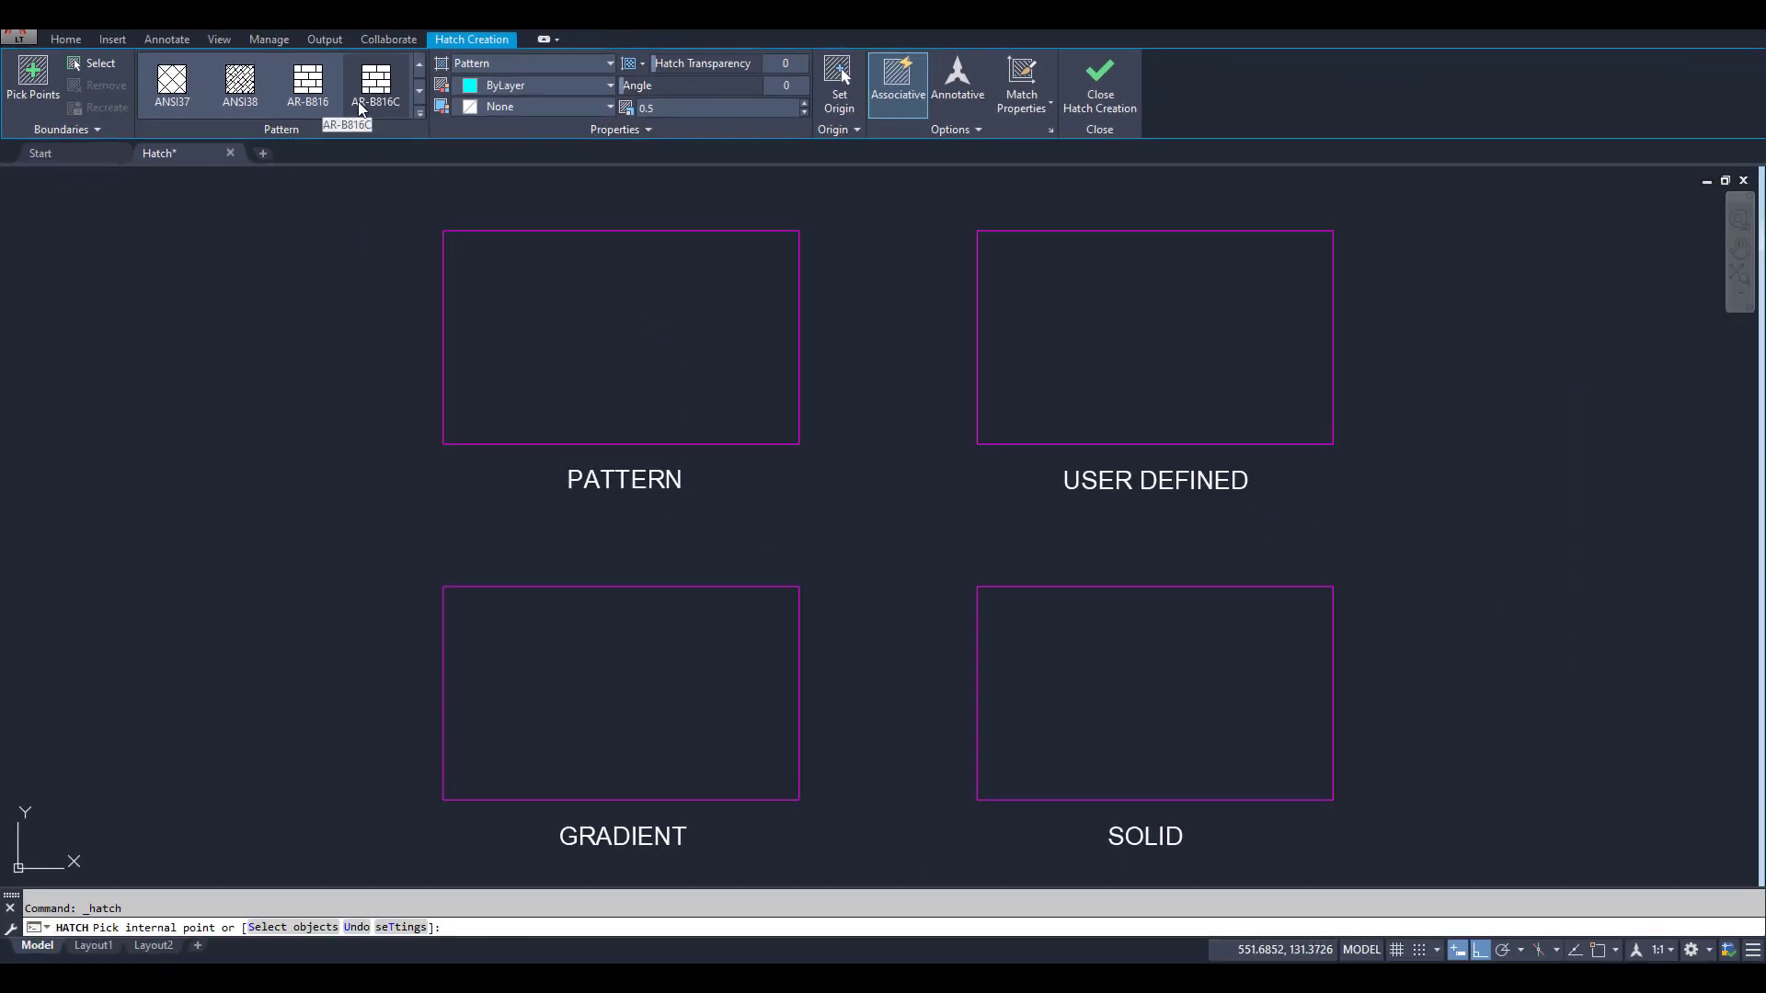
click(419, 114)
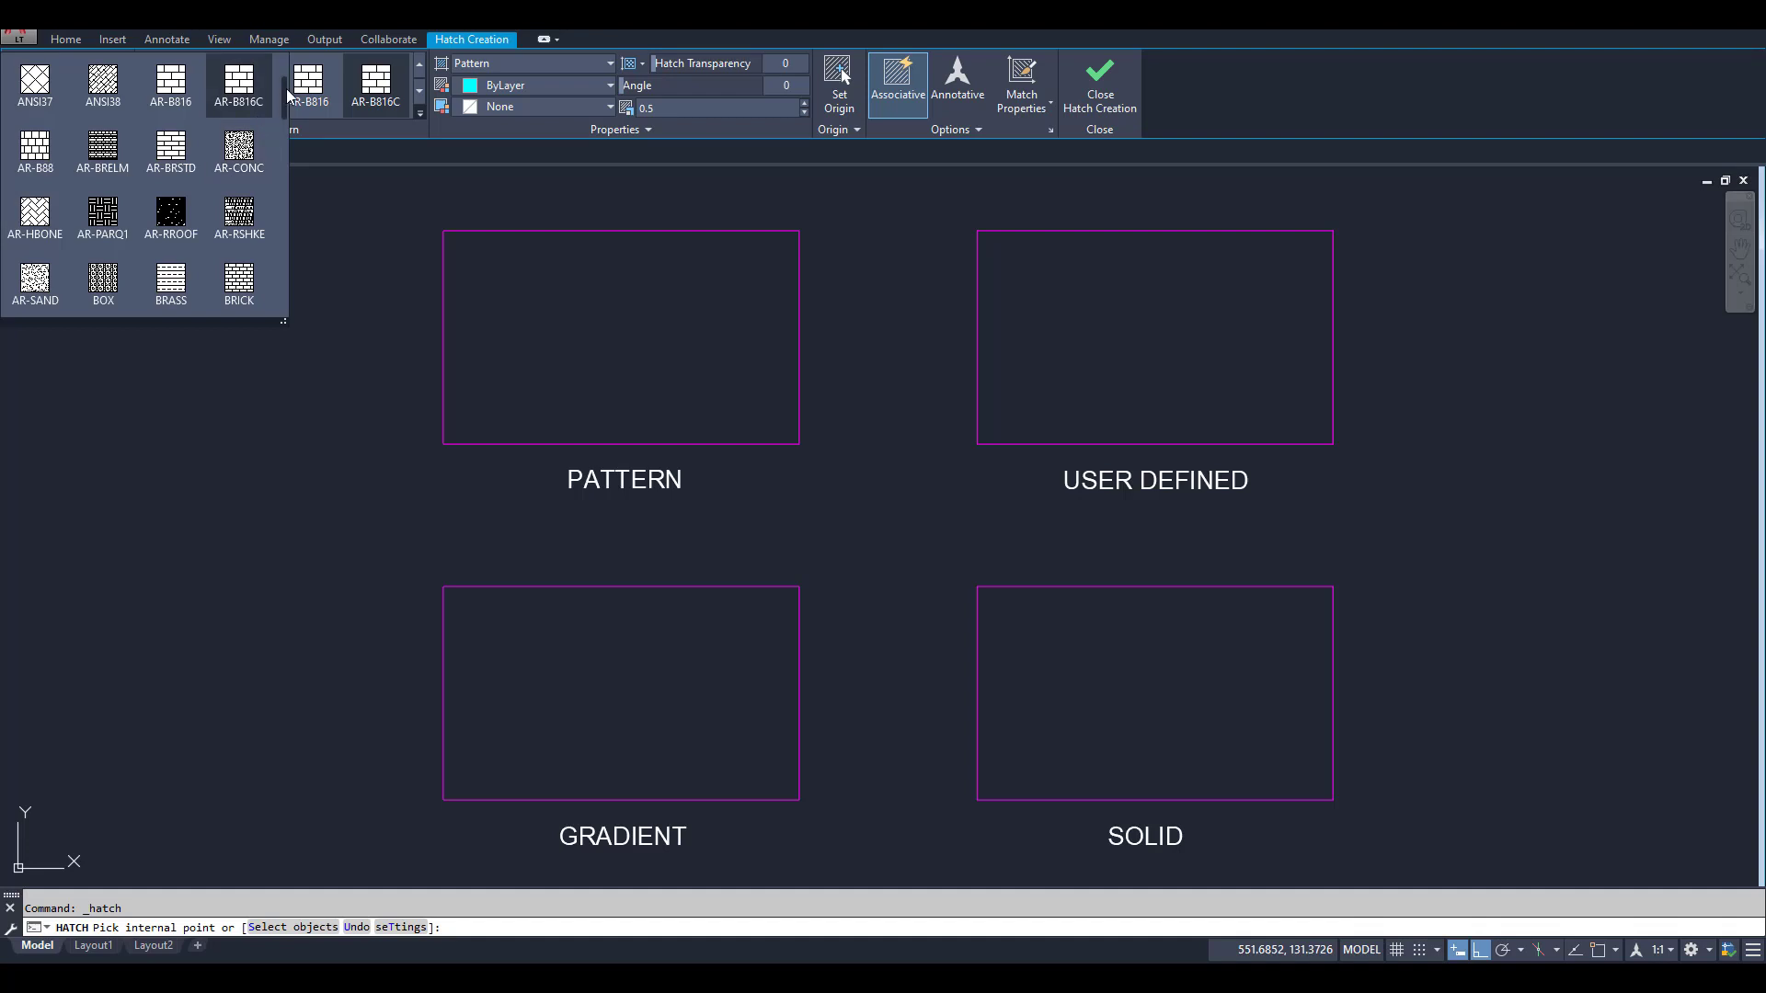
mouse_move(285, 88)
mouse_down()
mouse_move(287, 300)
mouse_move(280, 57)
mouse_up()
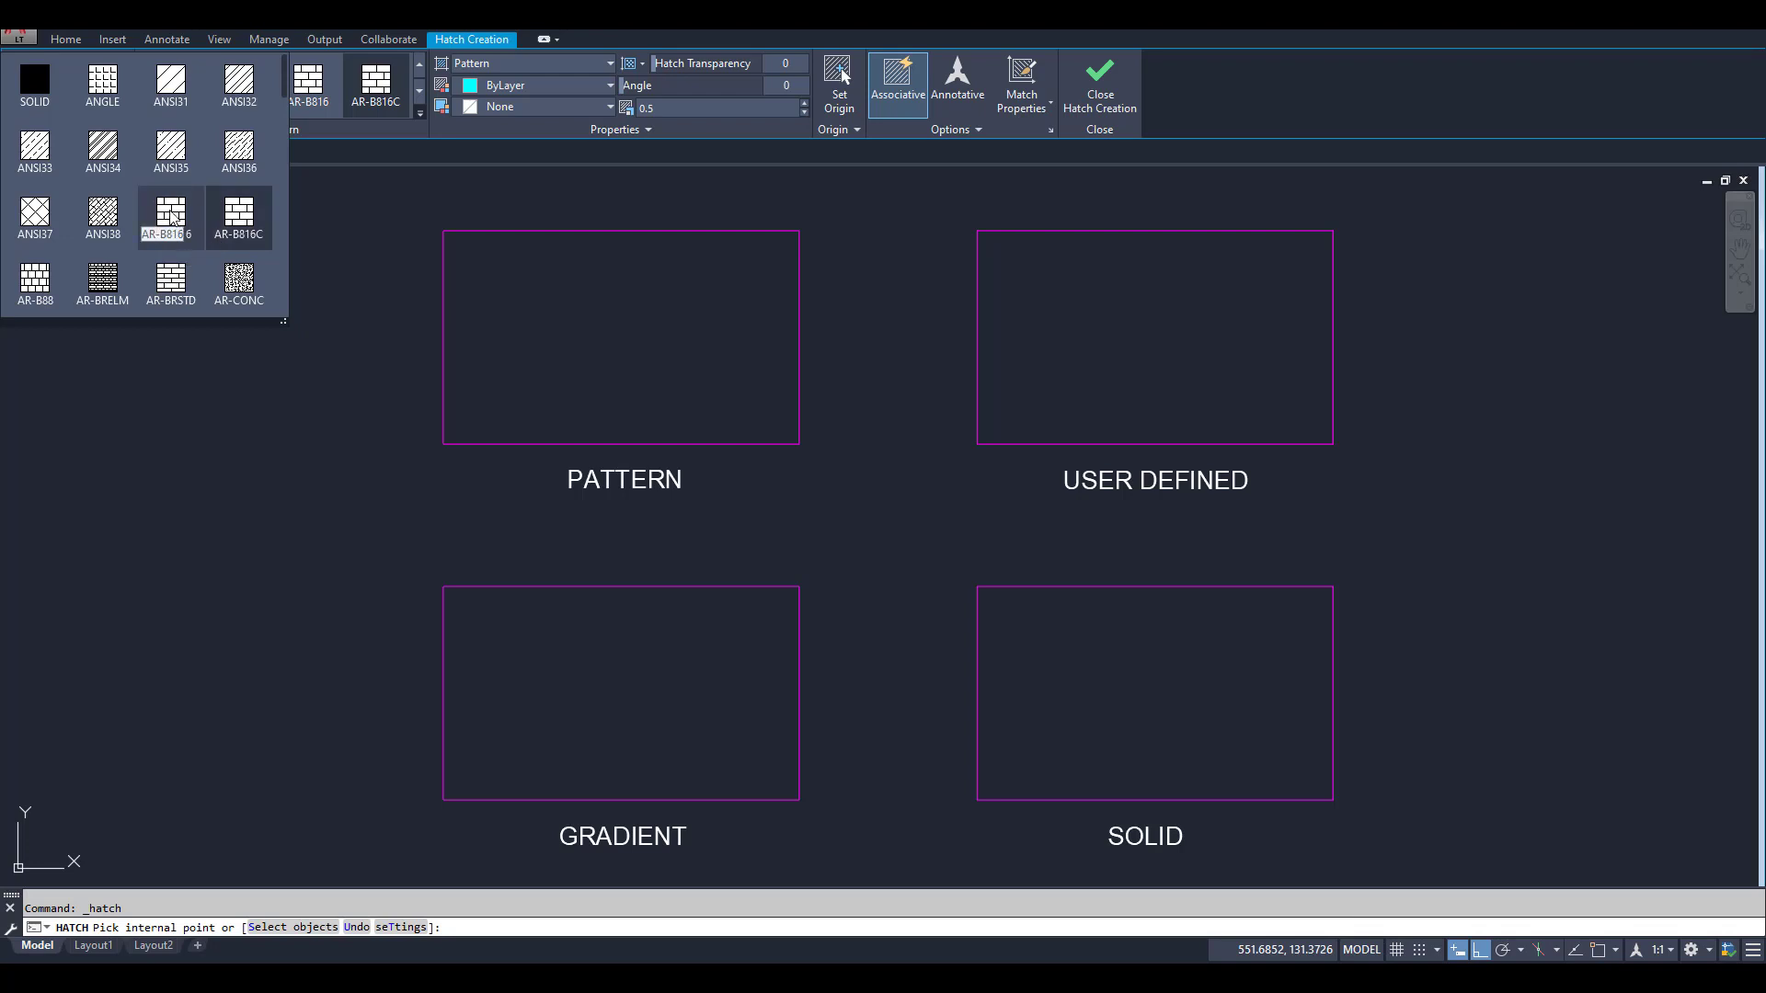
click(172, 216)
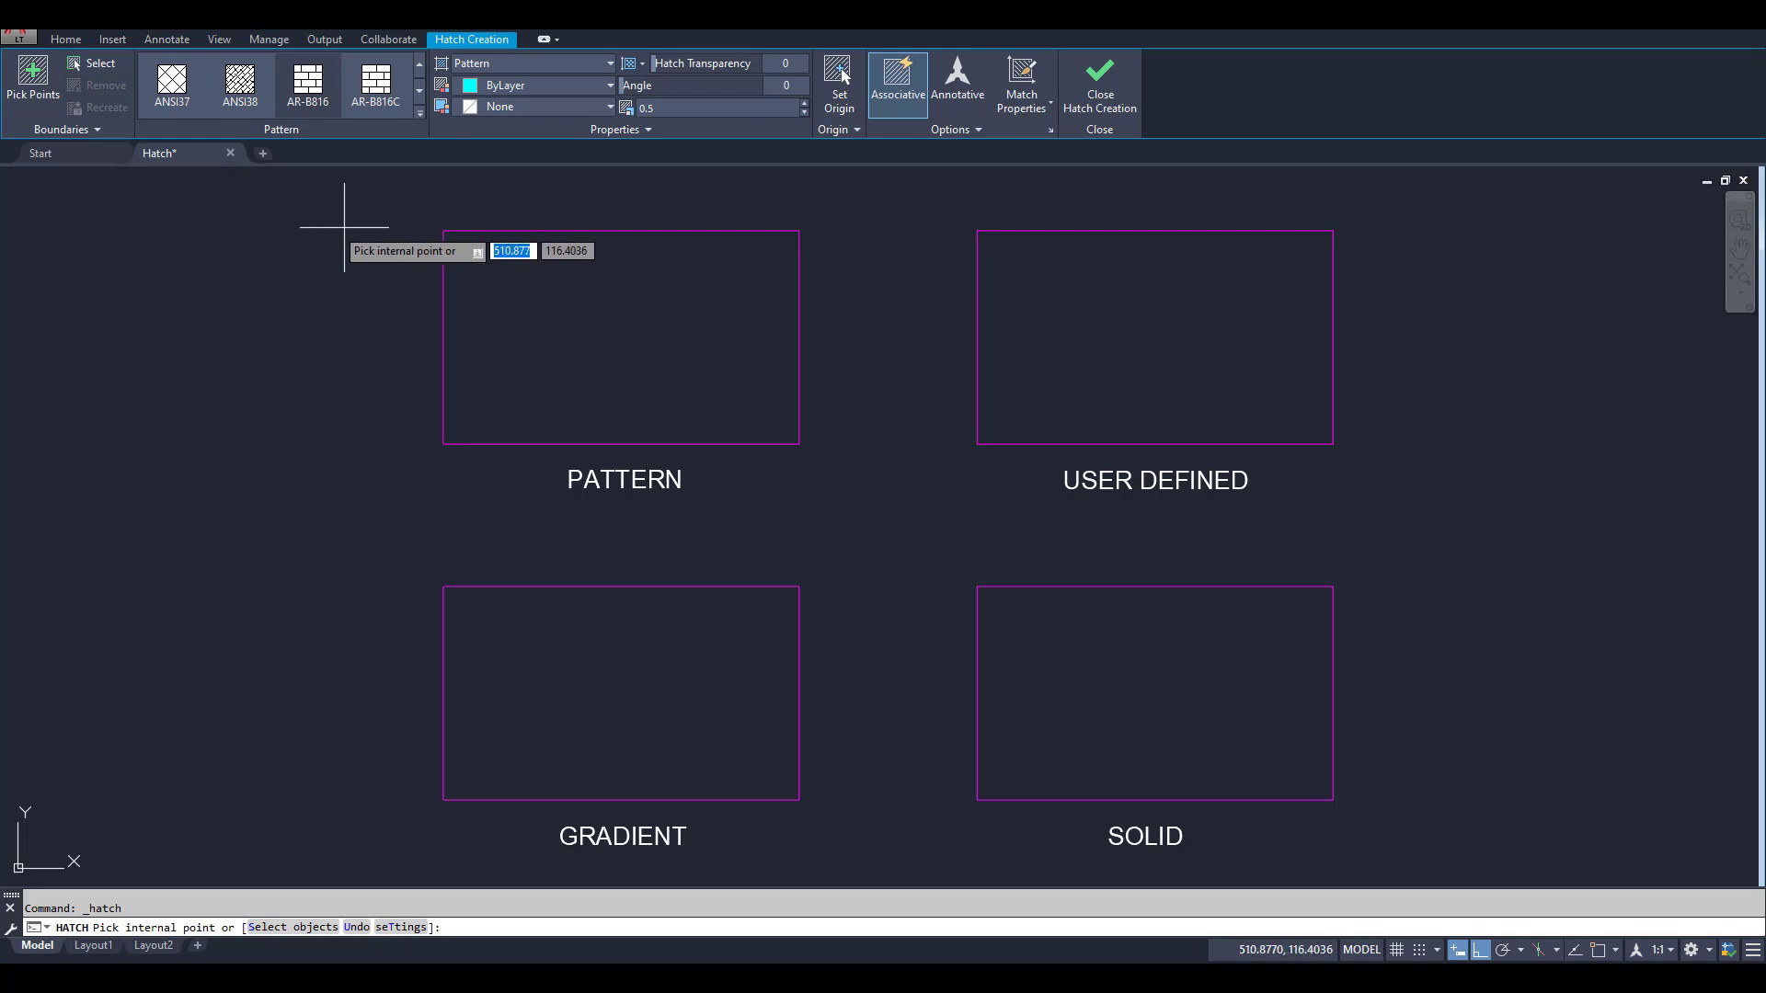
click(628, 335)
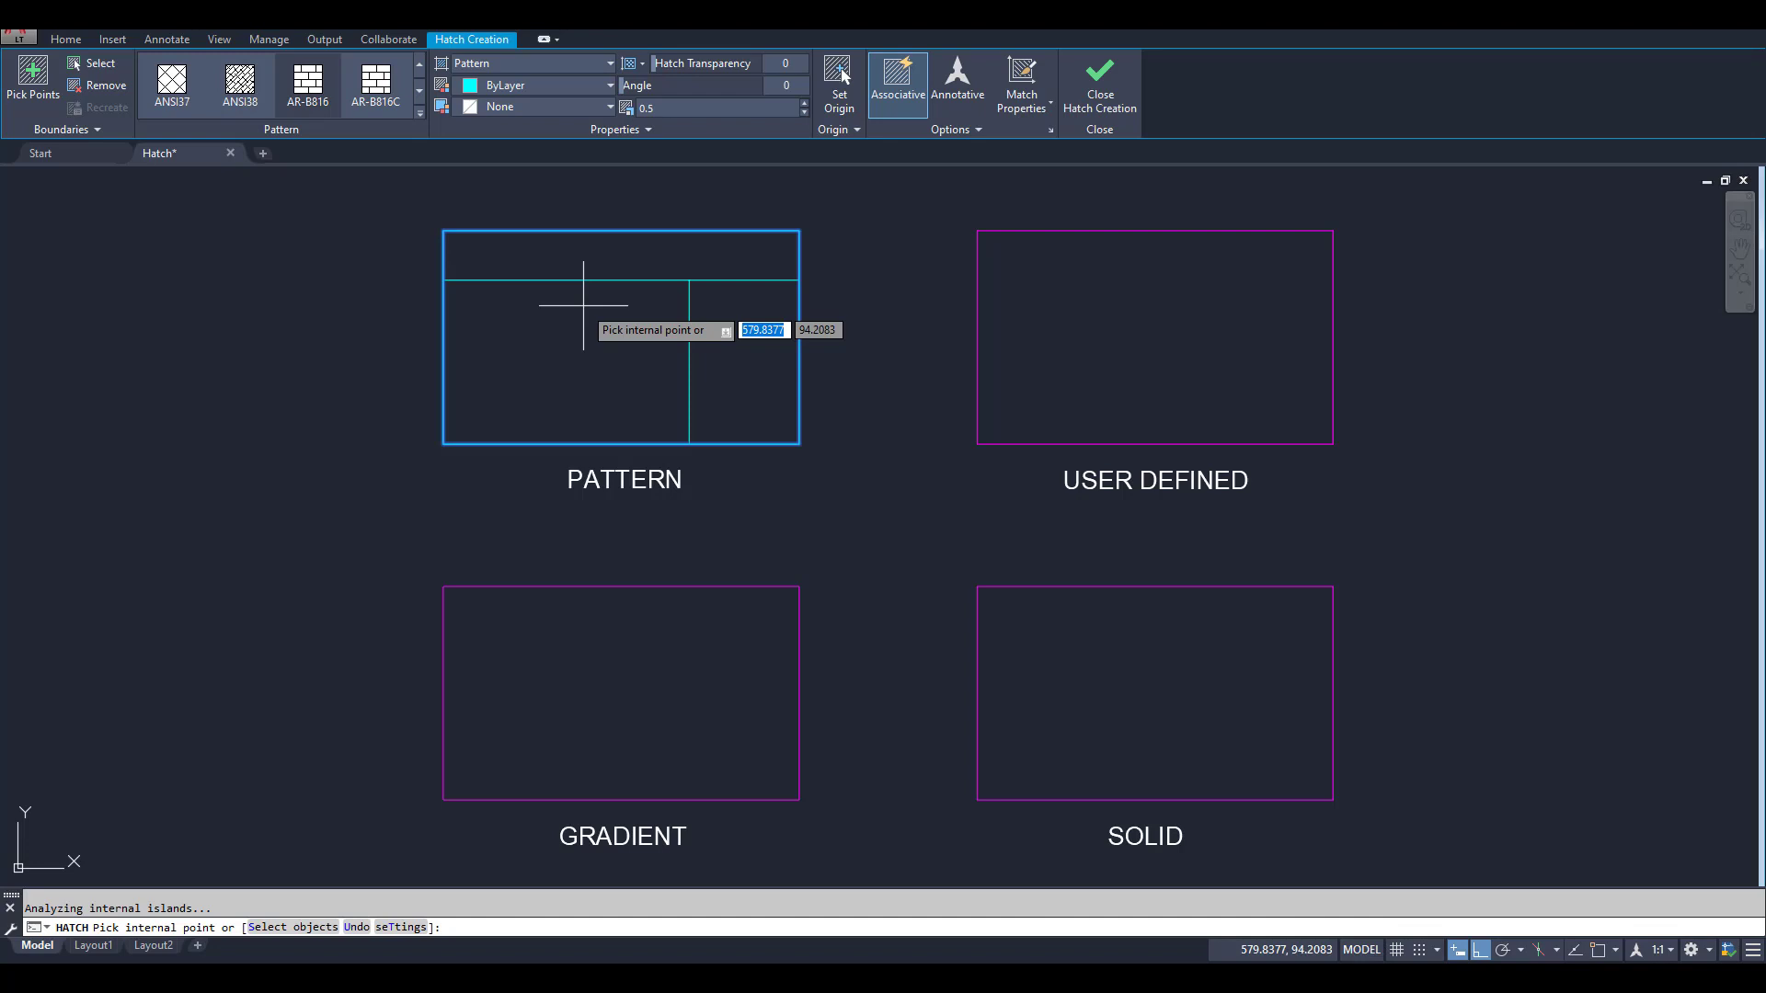
Set the brick hatch's scale to 0.1 and reduce it further to 0.05.
click(668, 106)
key(Return)
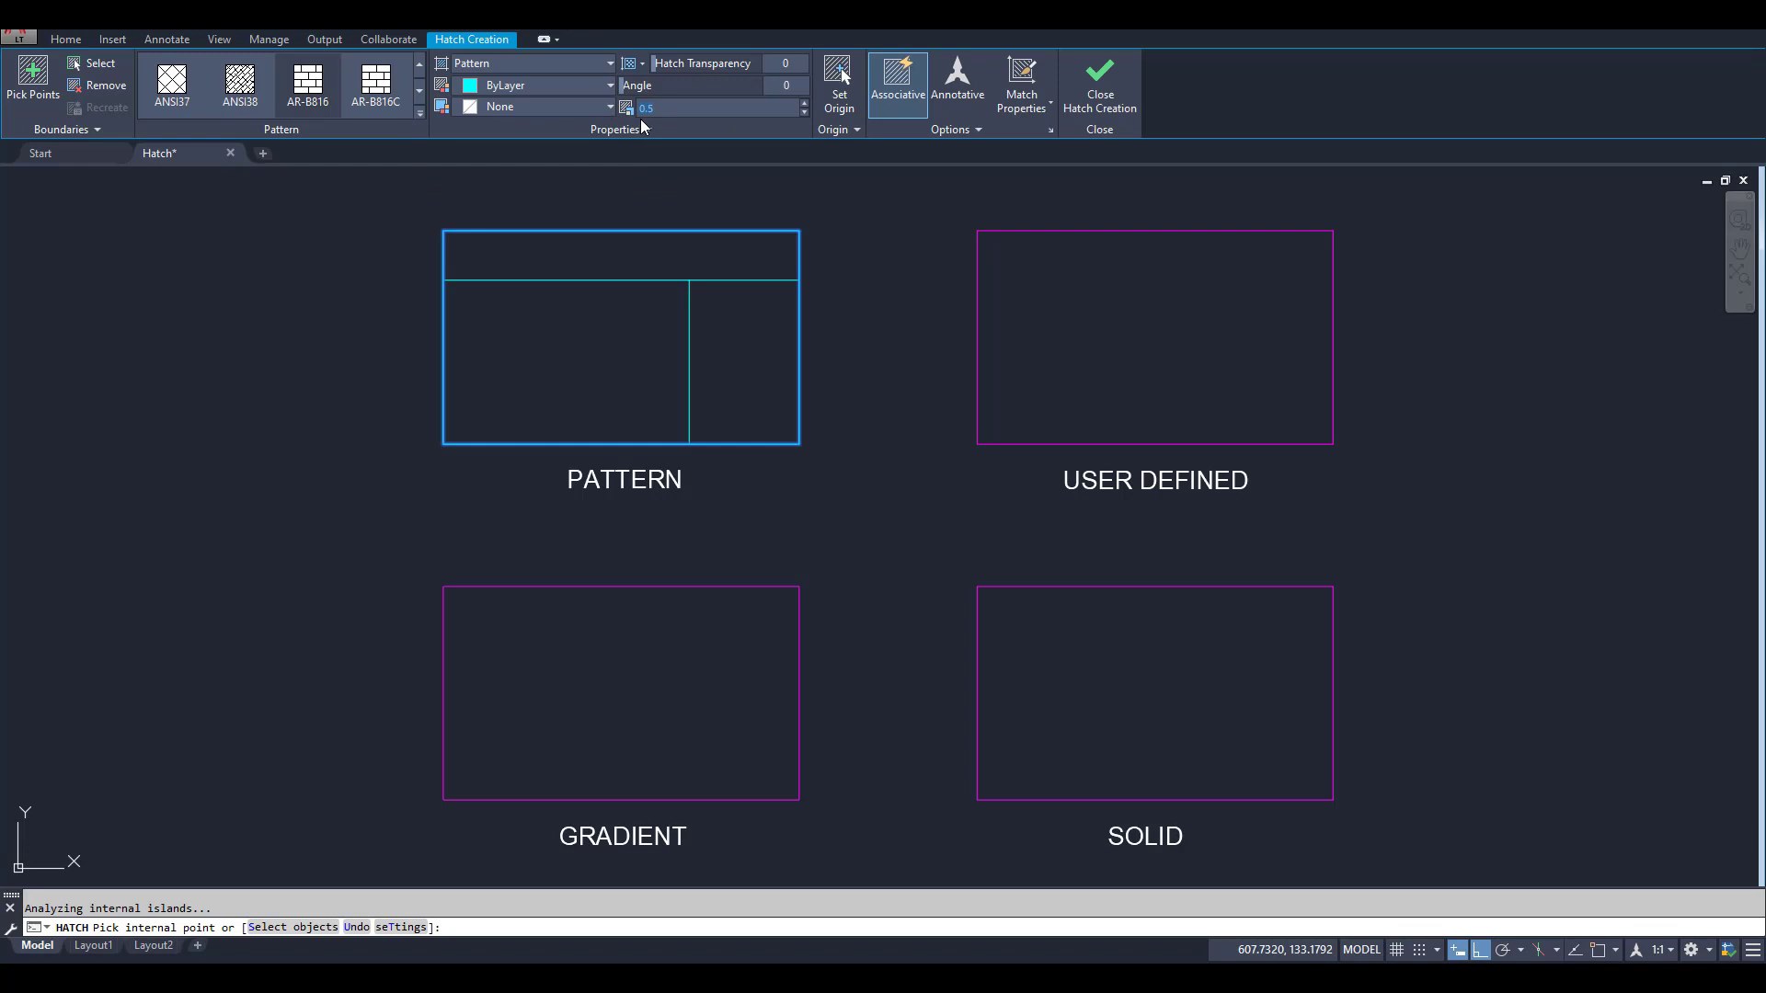
text(0.1)
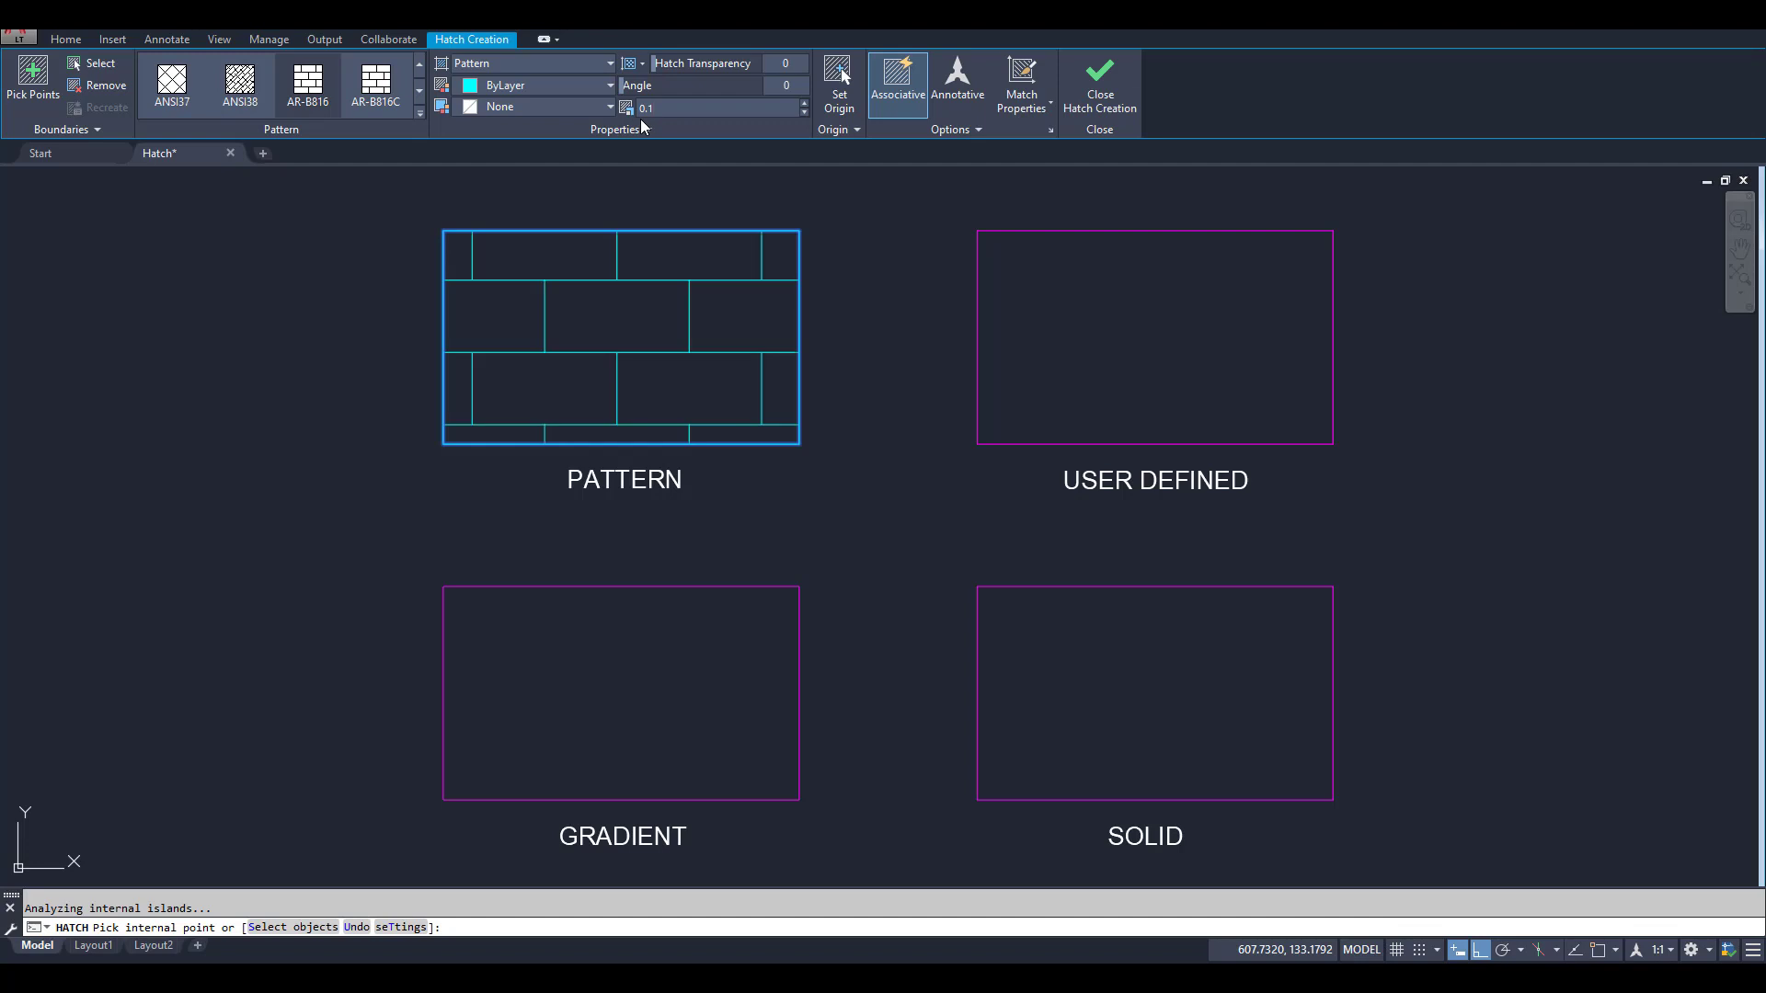
drag(675, 109, 625, 114)
key(Return)
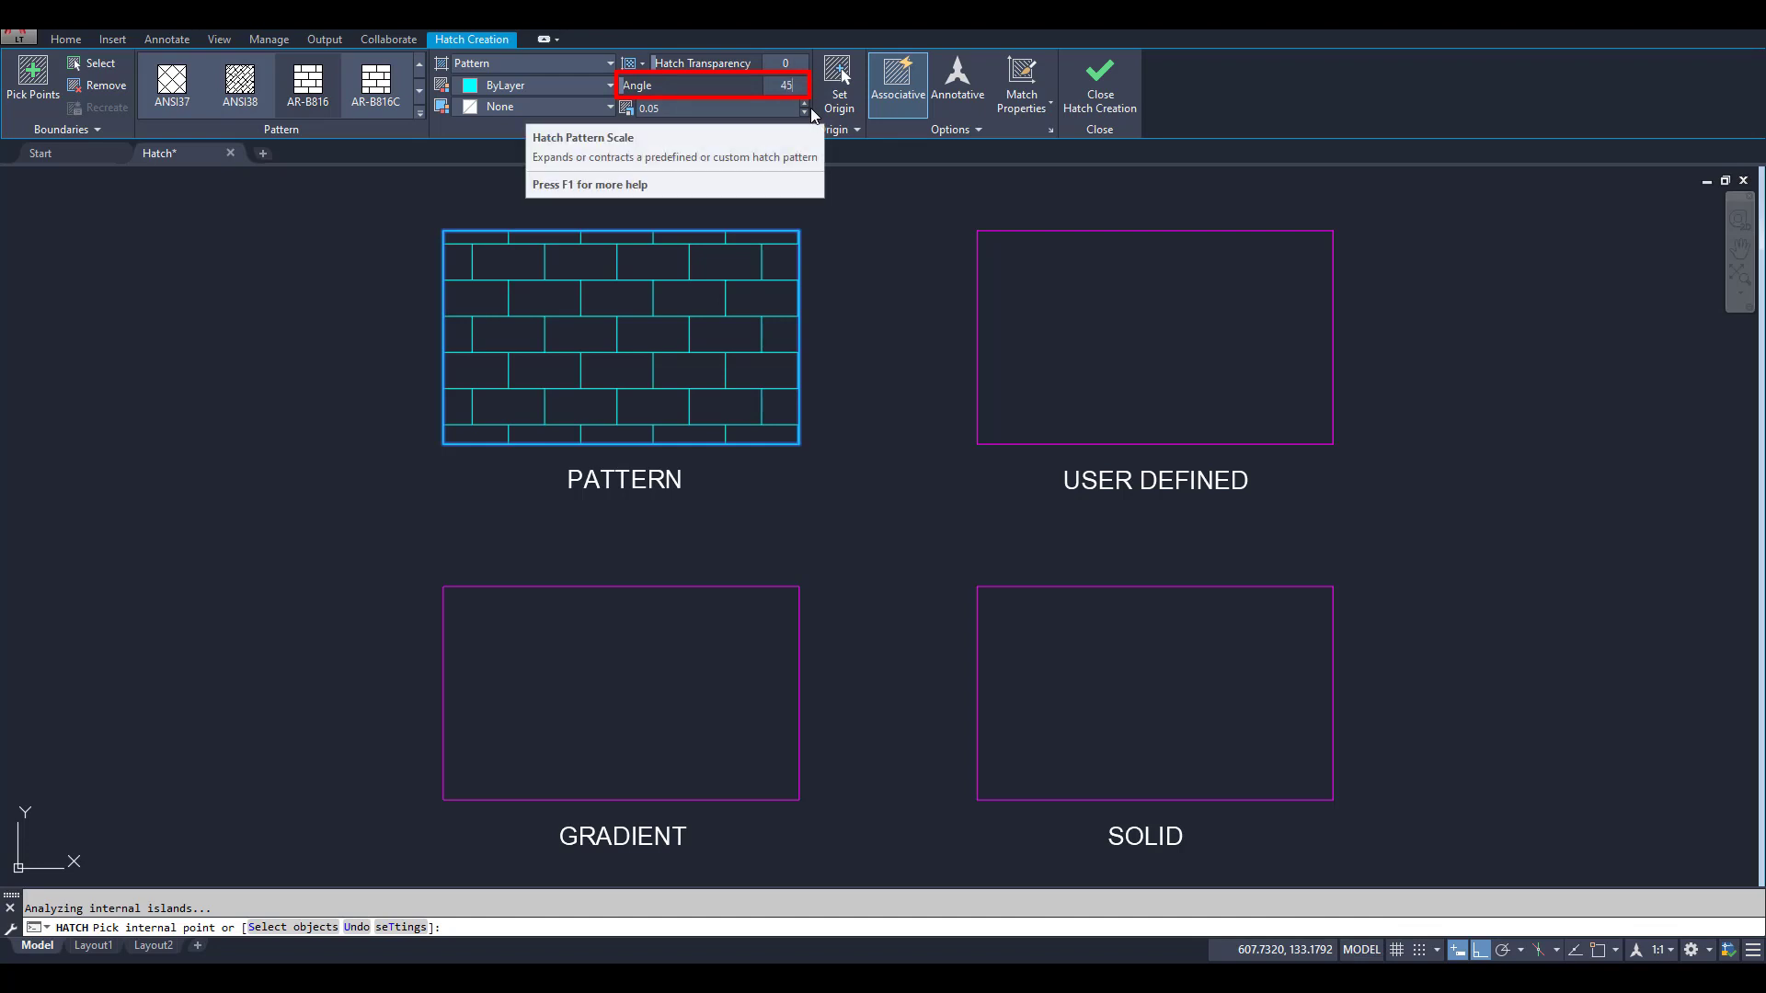
Try a 45-degree angle on the brick hatch, return the angle to 0 and finish the hatch.
key(Return)
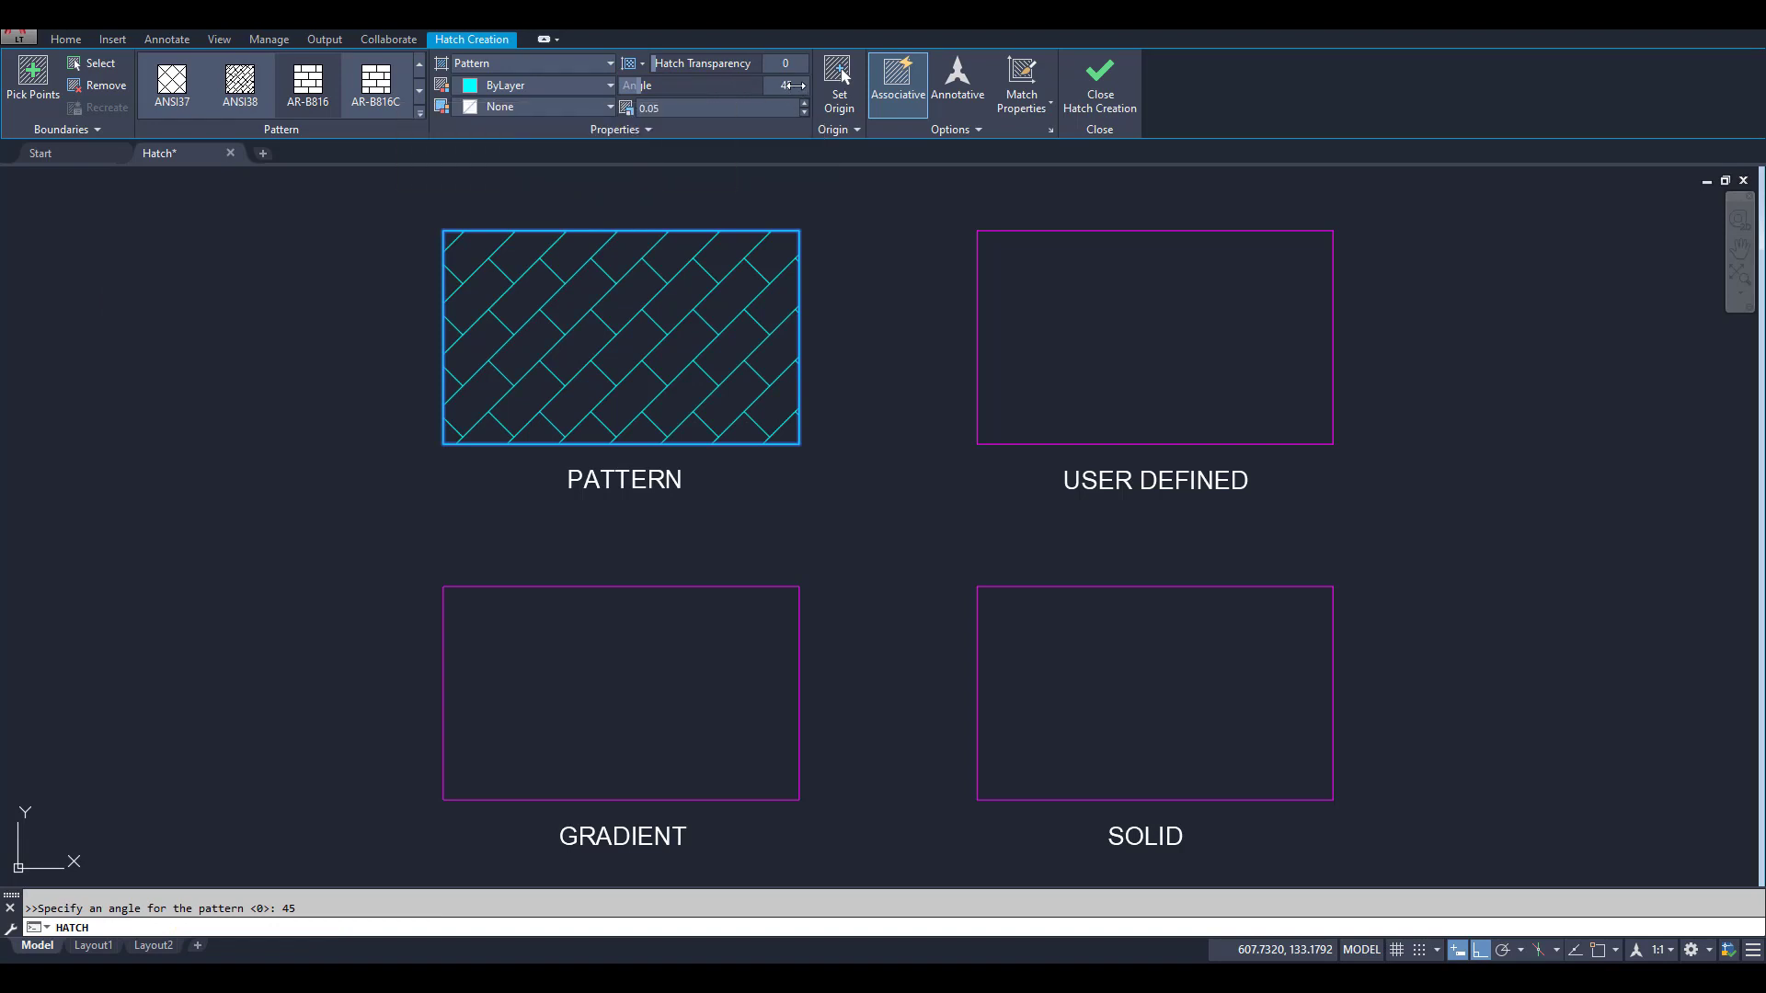
drag(791, 90, 782, 86)
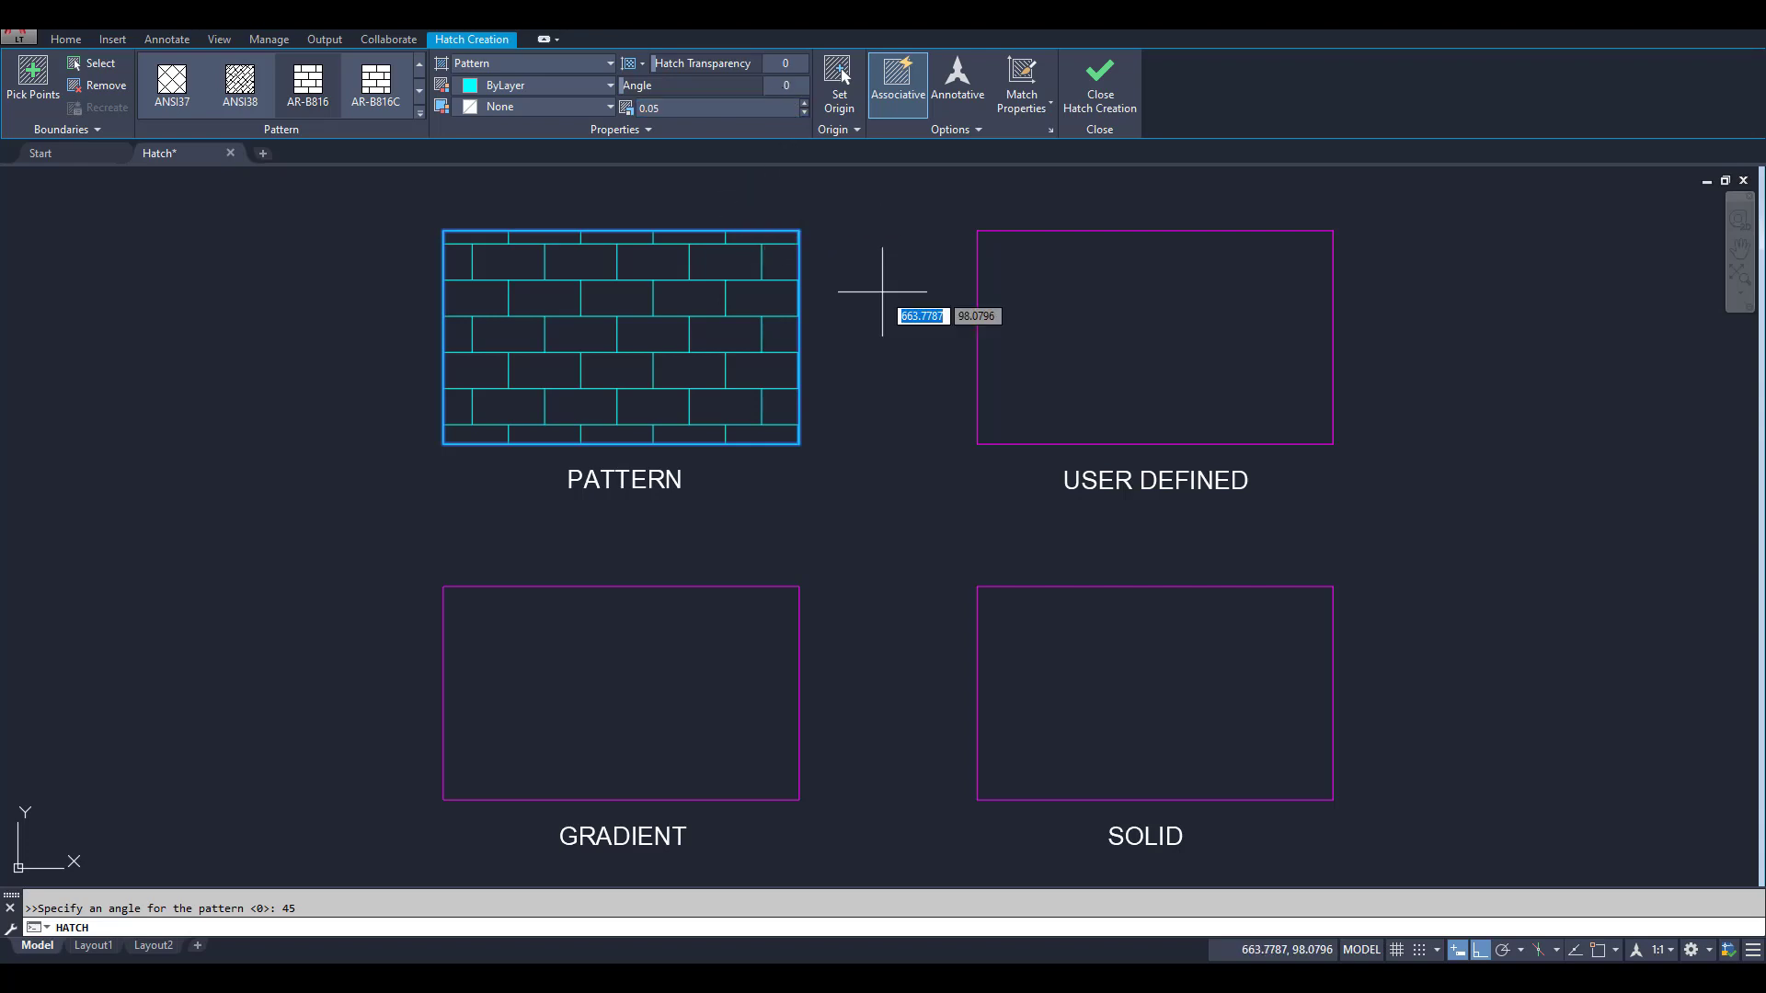
click(1101, 87)
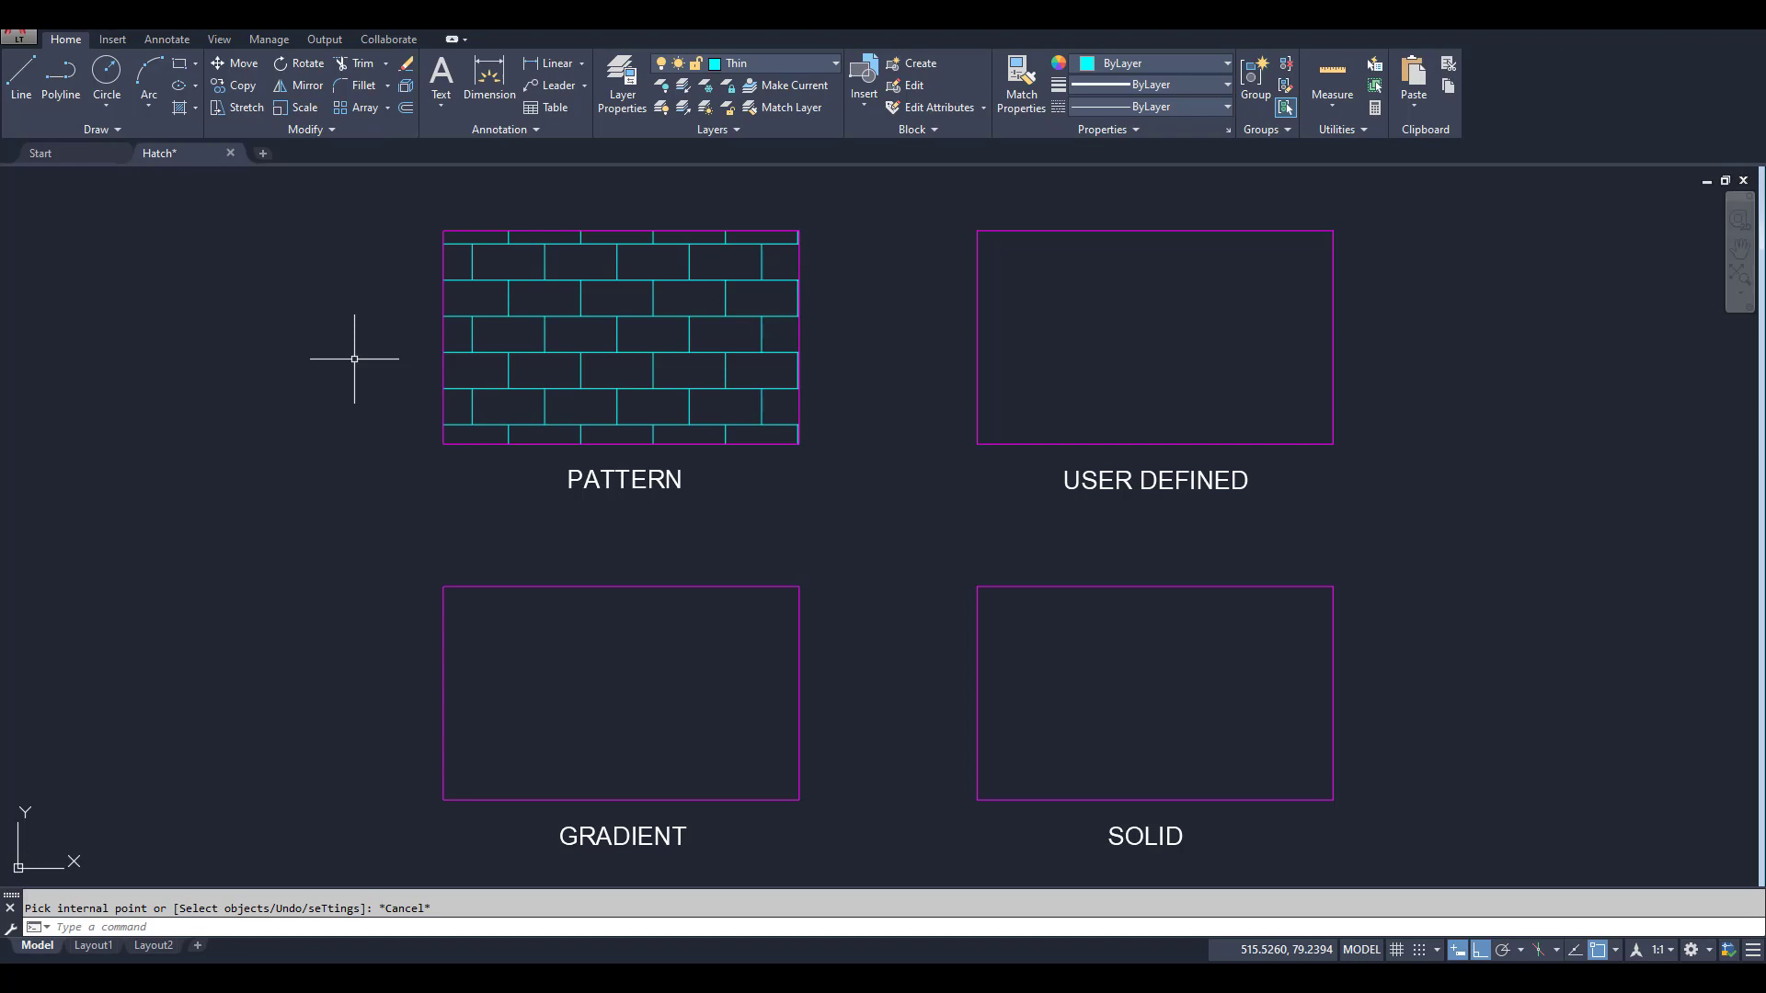
Start another hatch of the User defined type and apply it inside the rectangle labelled USER DEFINED.
click(181, 108)
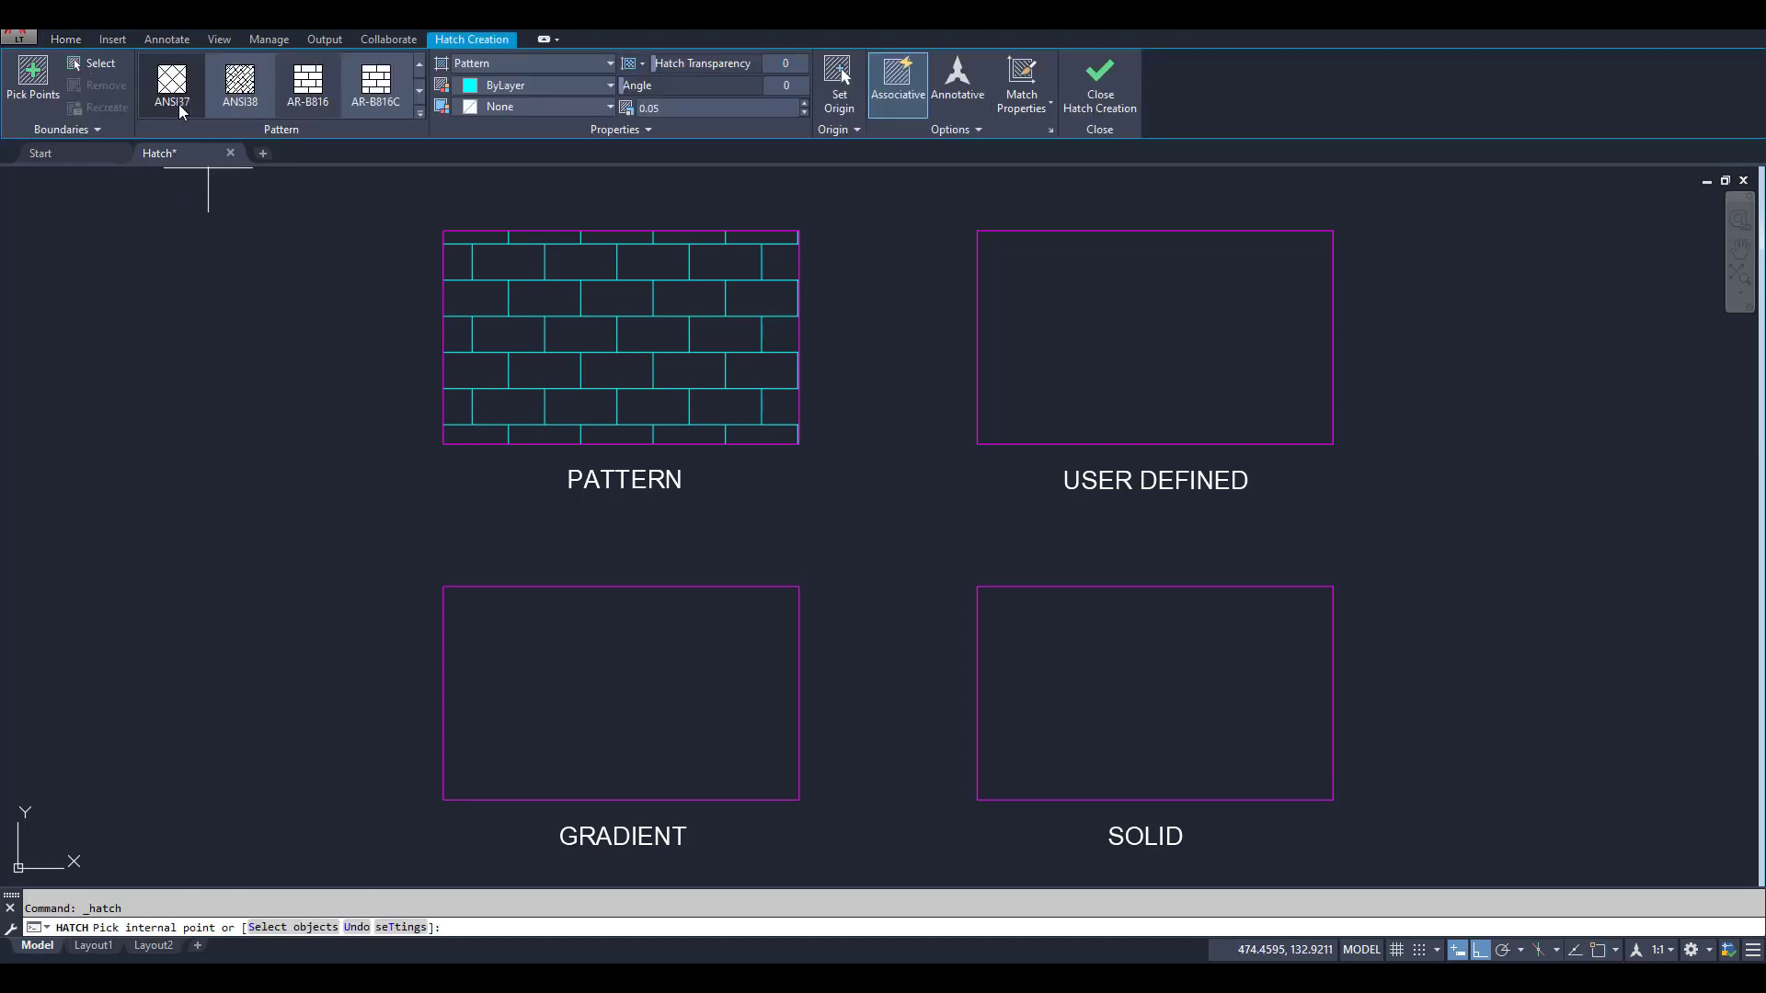
click(612, 63)
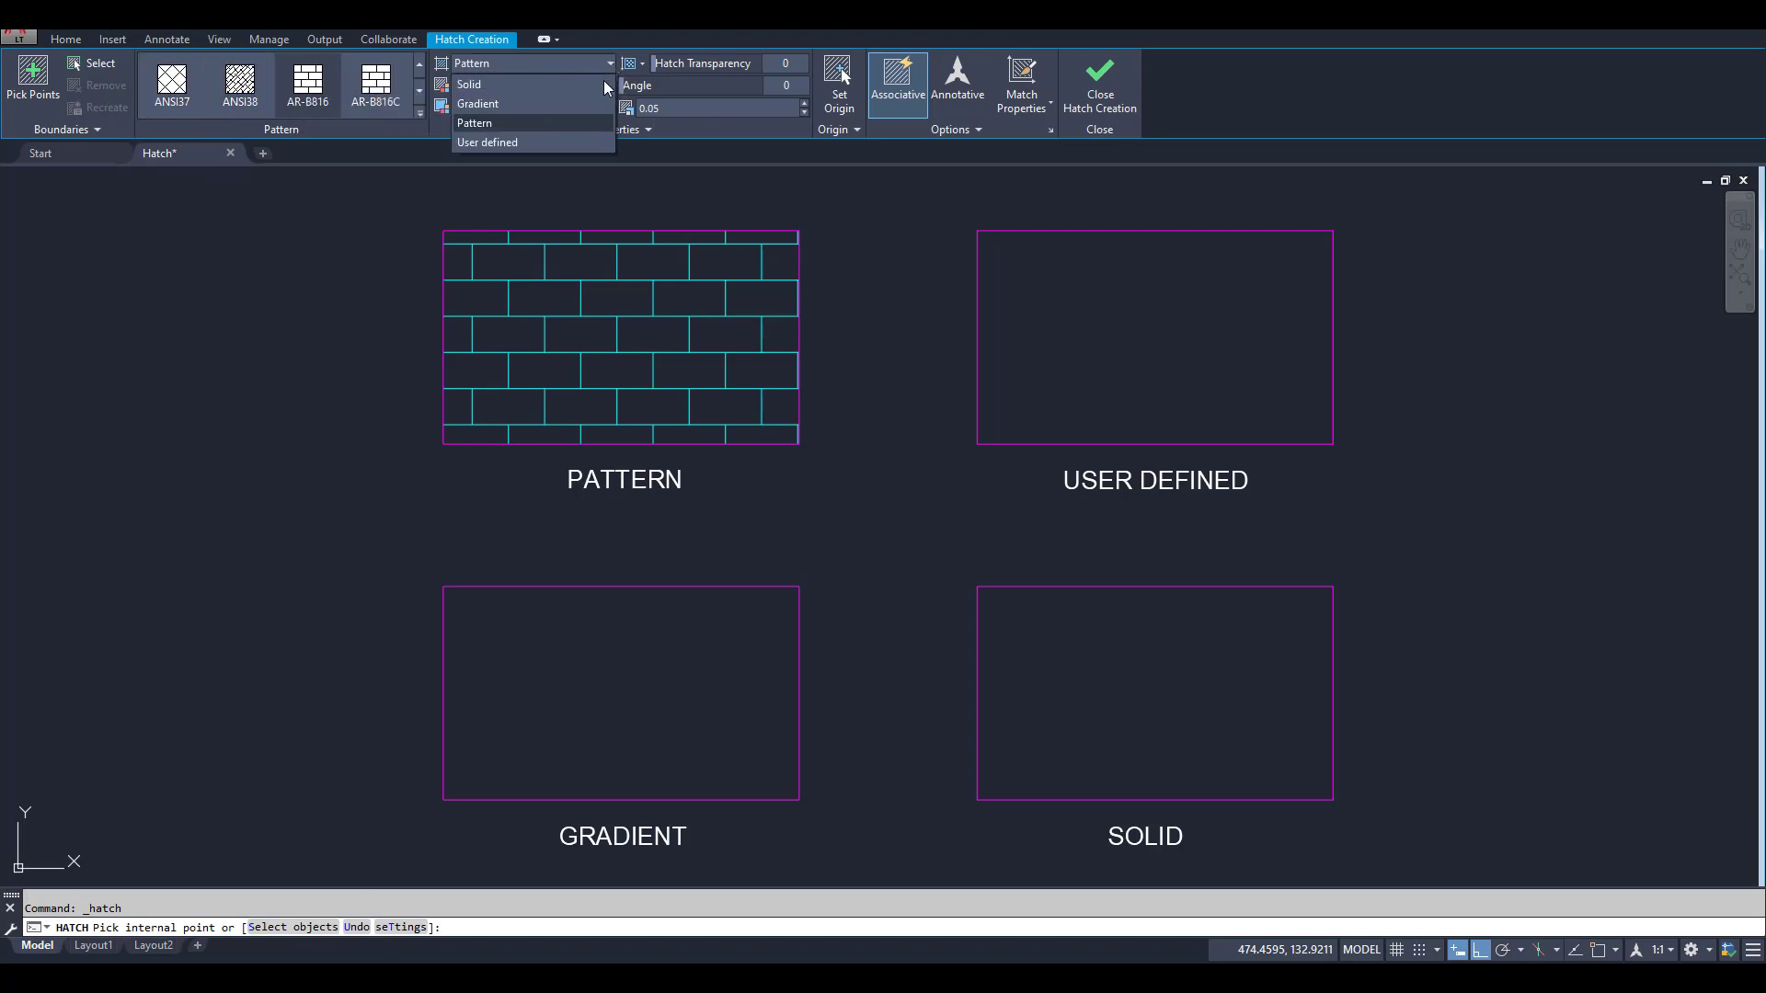
click(506, 140)
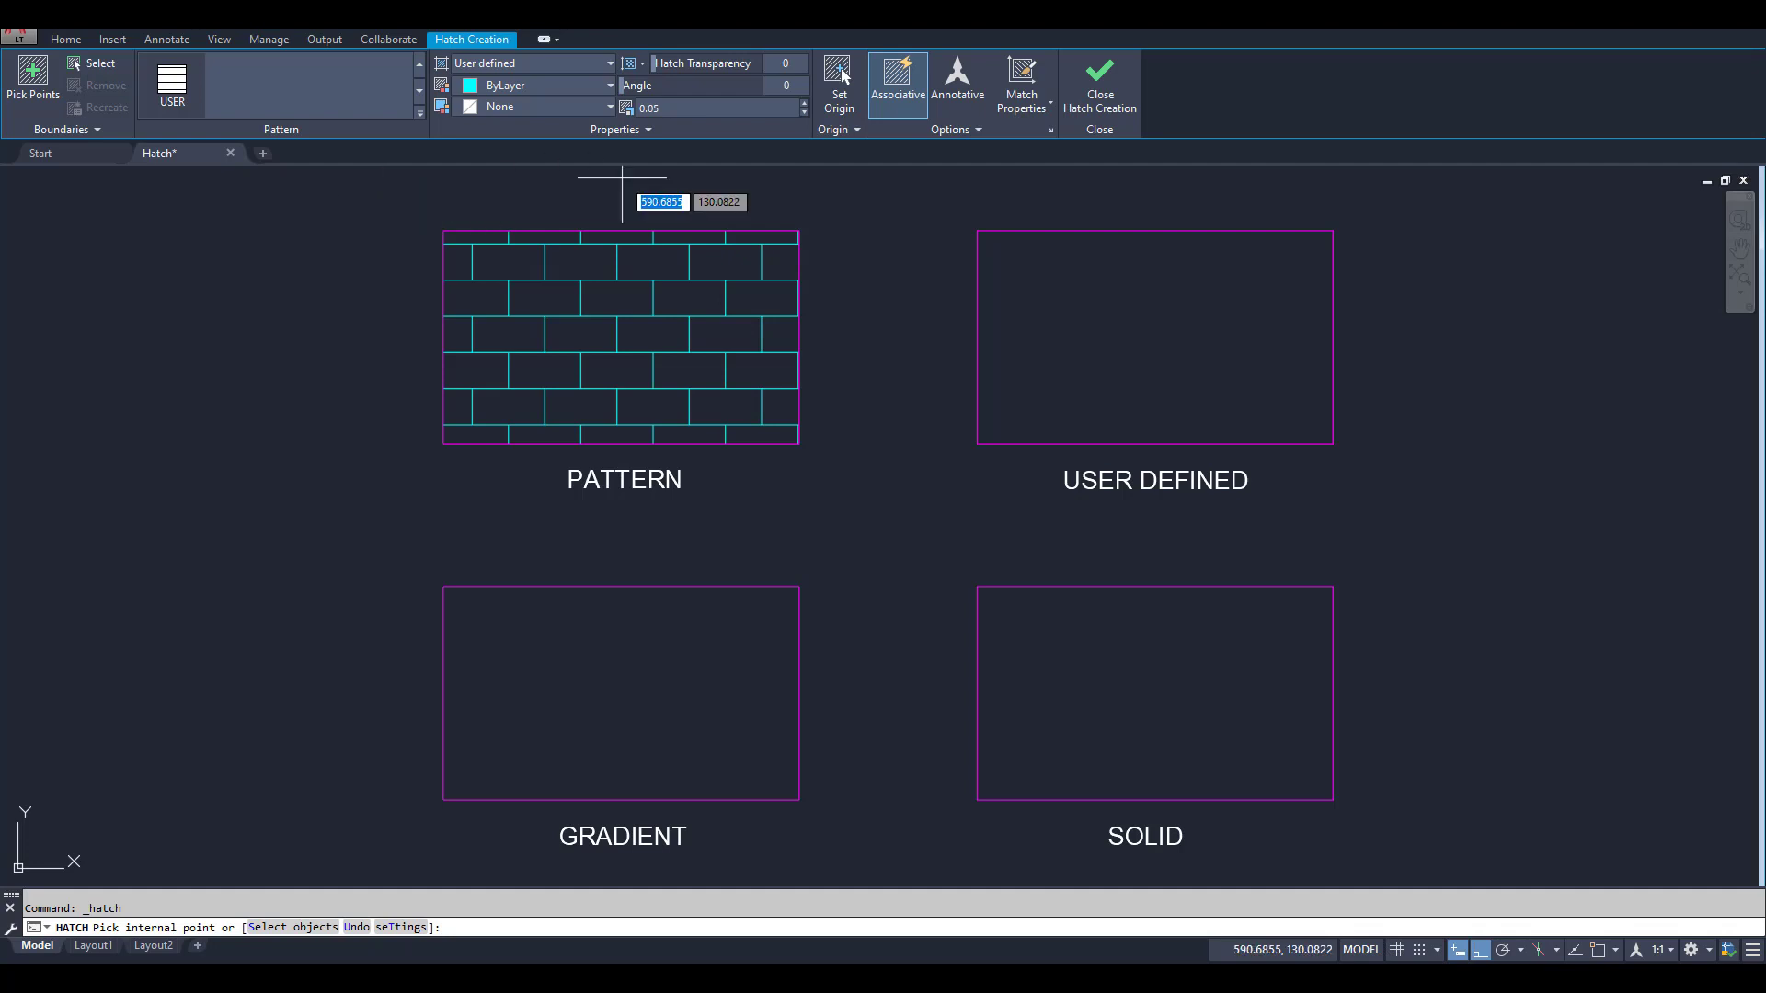
click(1130, 333)
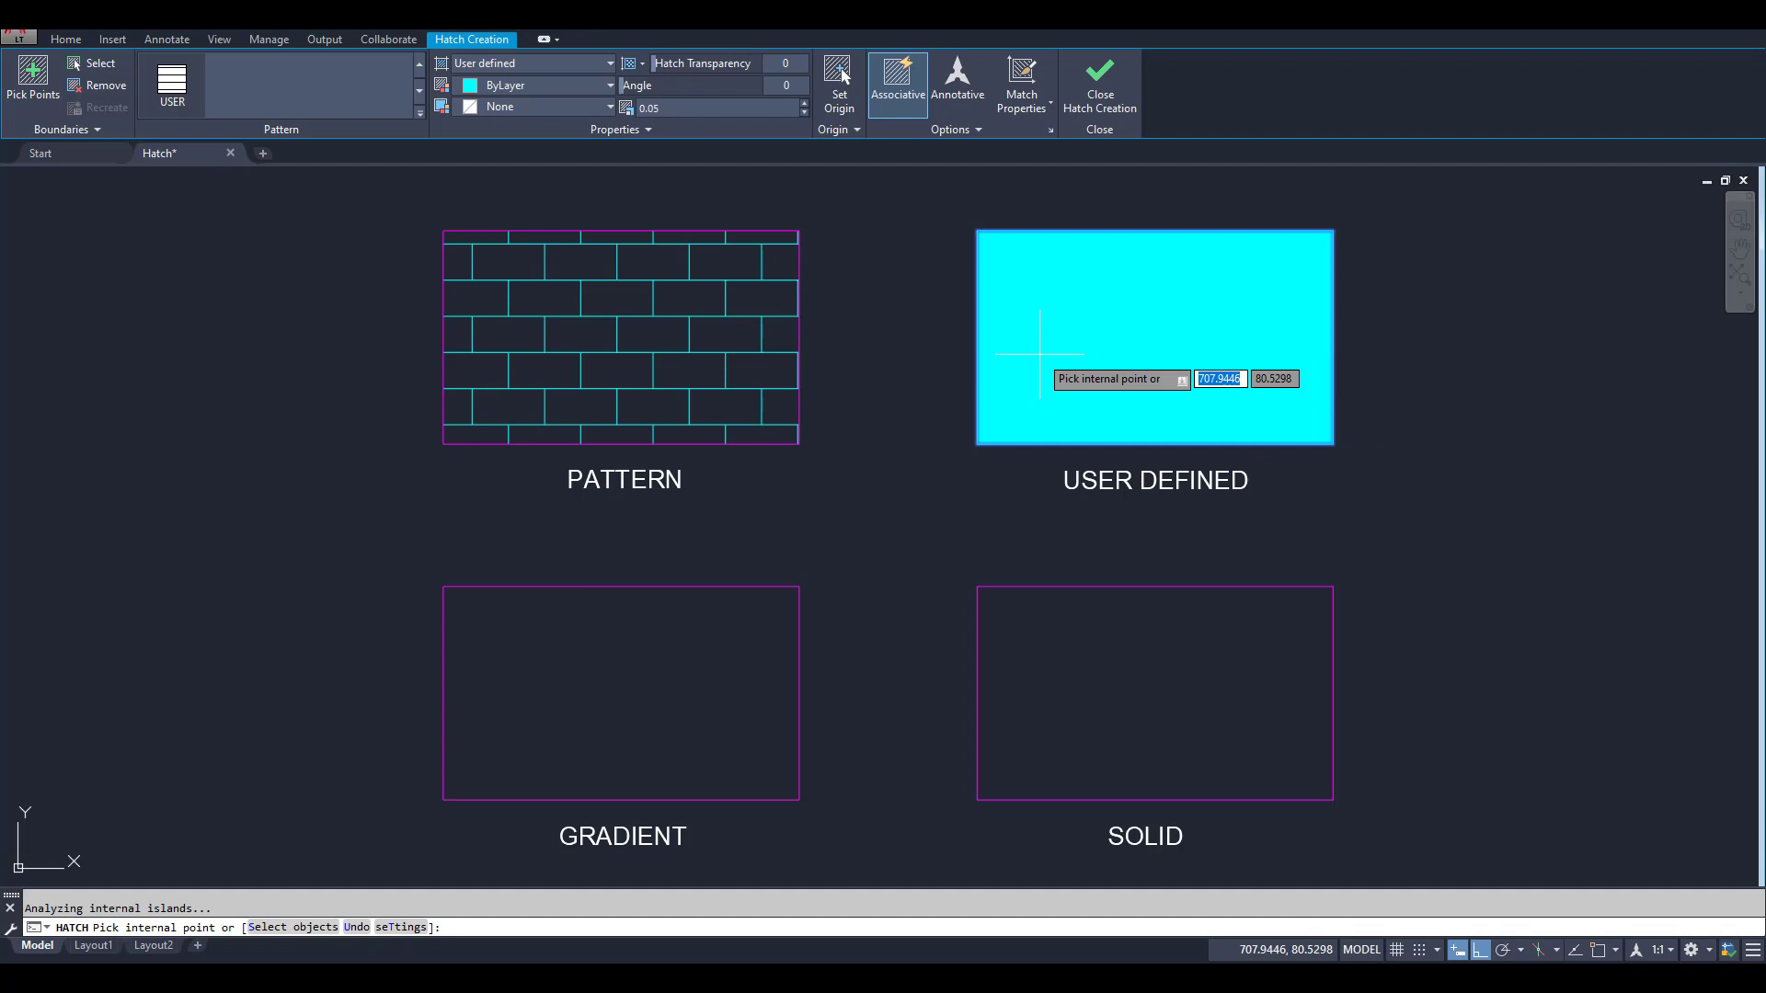
Set the user-defined hatch's line spacing to 3 and its angle to 45, and finish the hatch.
click(692, 108)
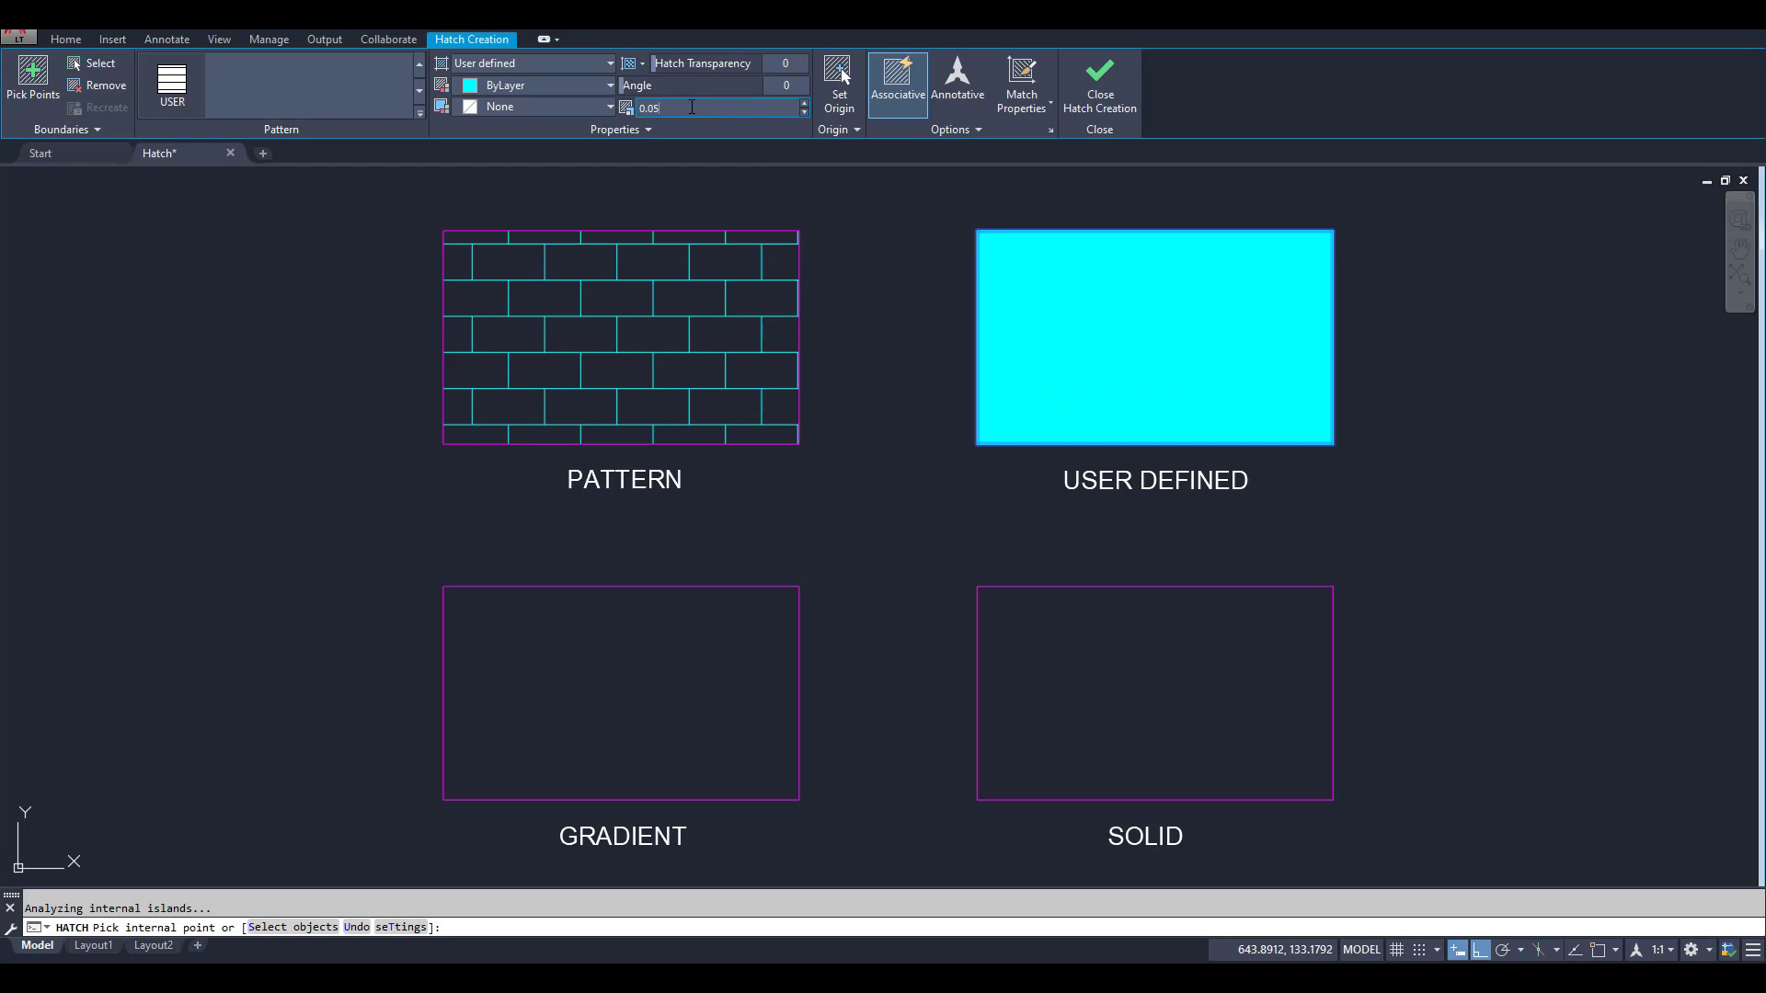
drag(663, 107, 639, 111)
text(3)
key(Return)
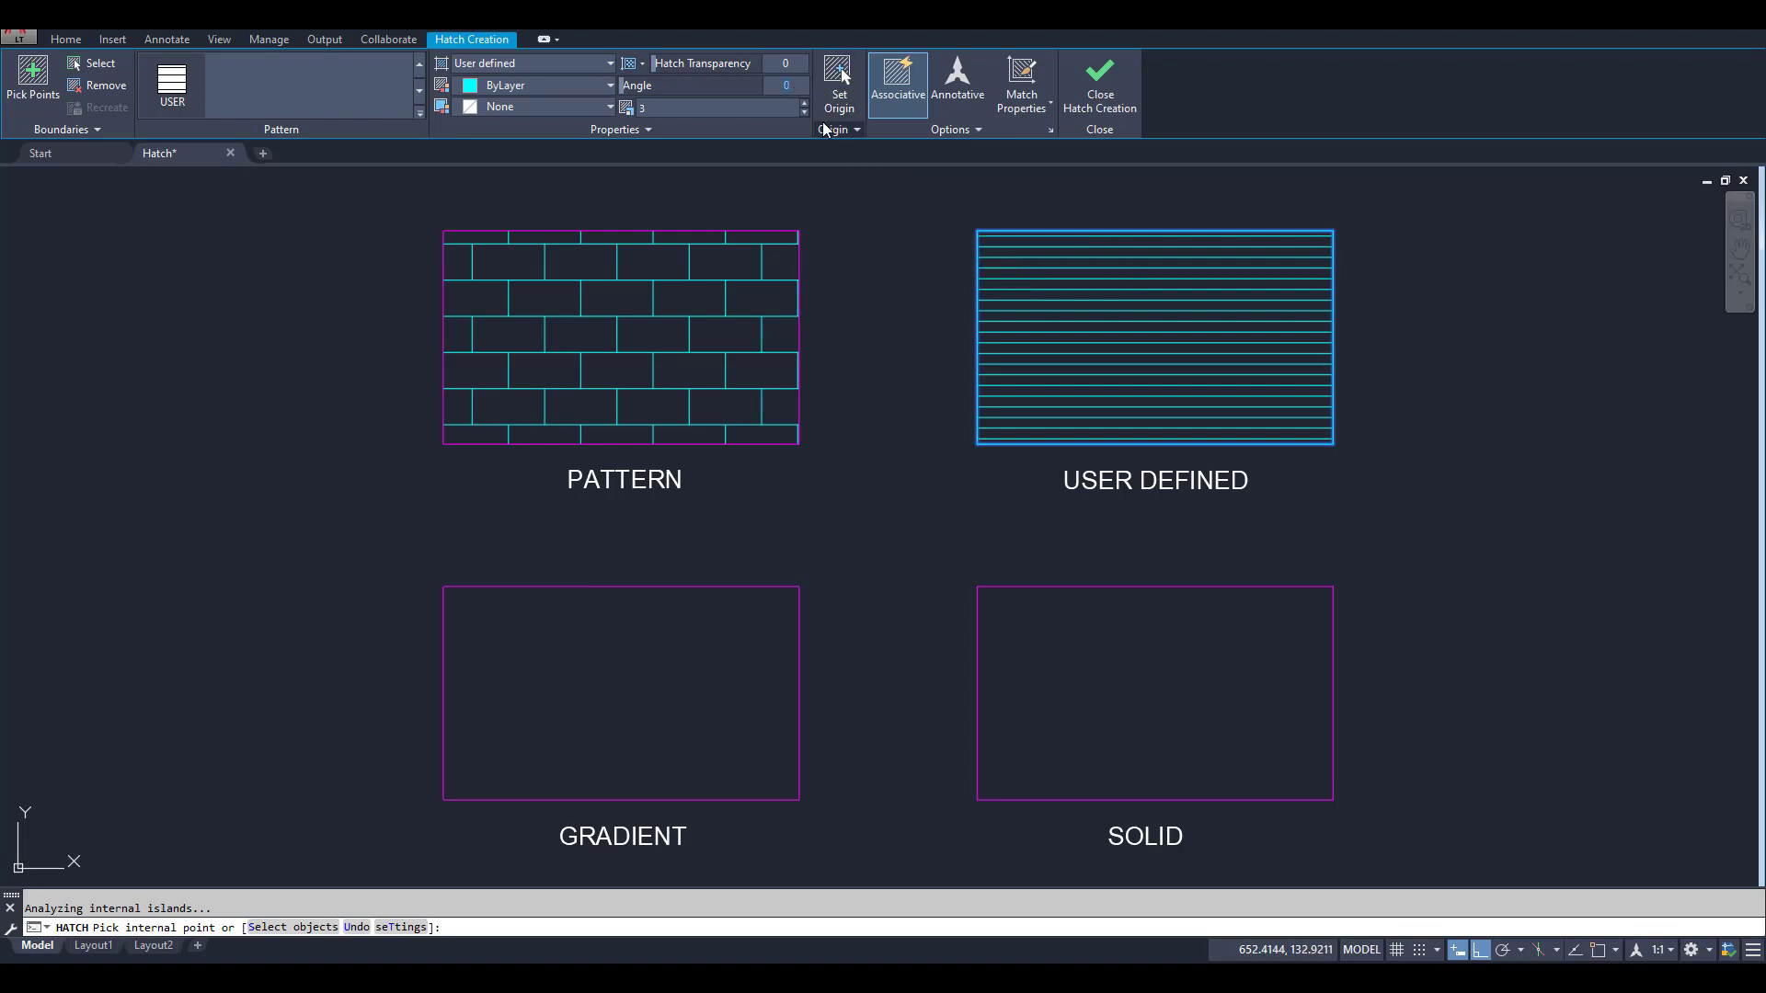
text(5)
key(Return)
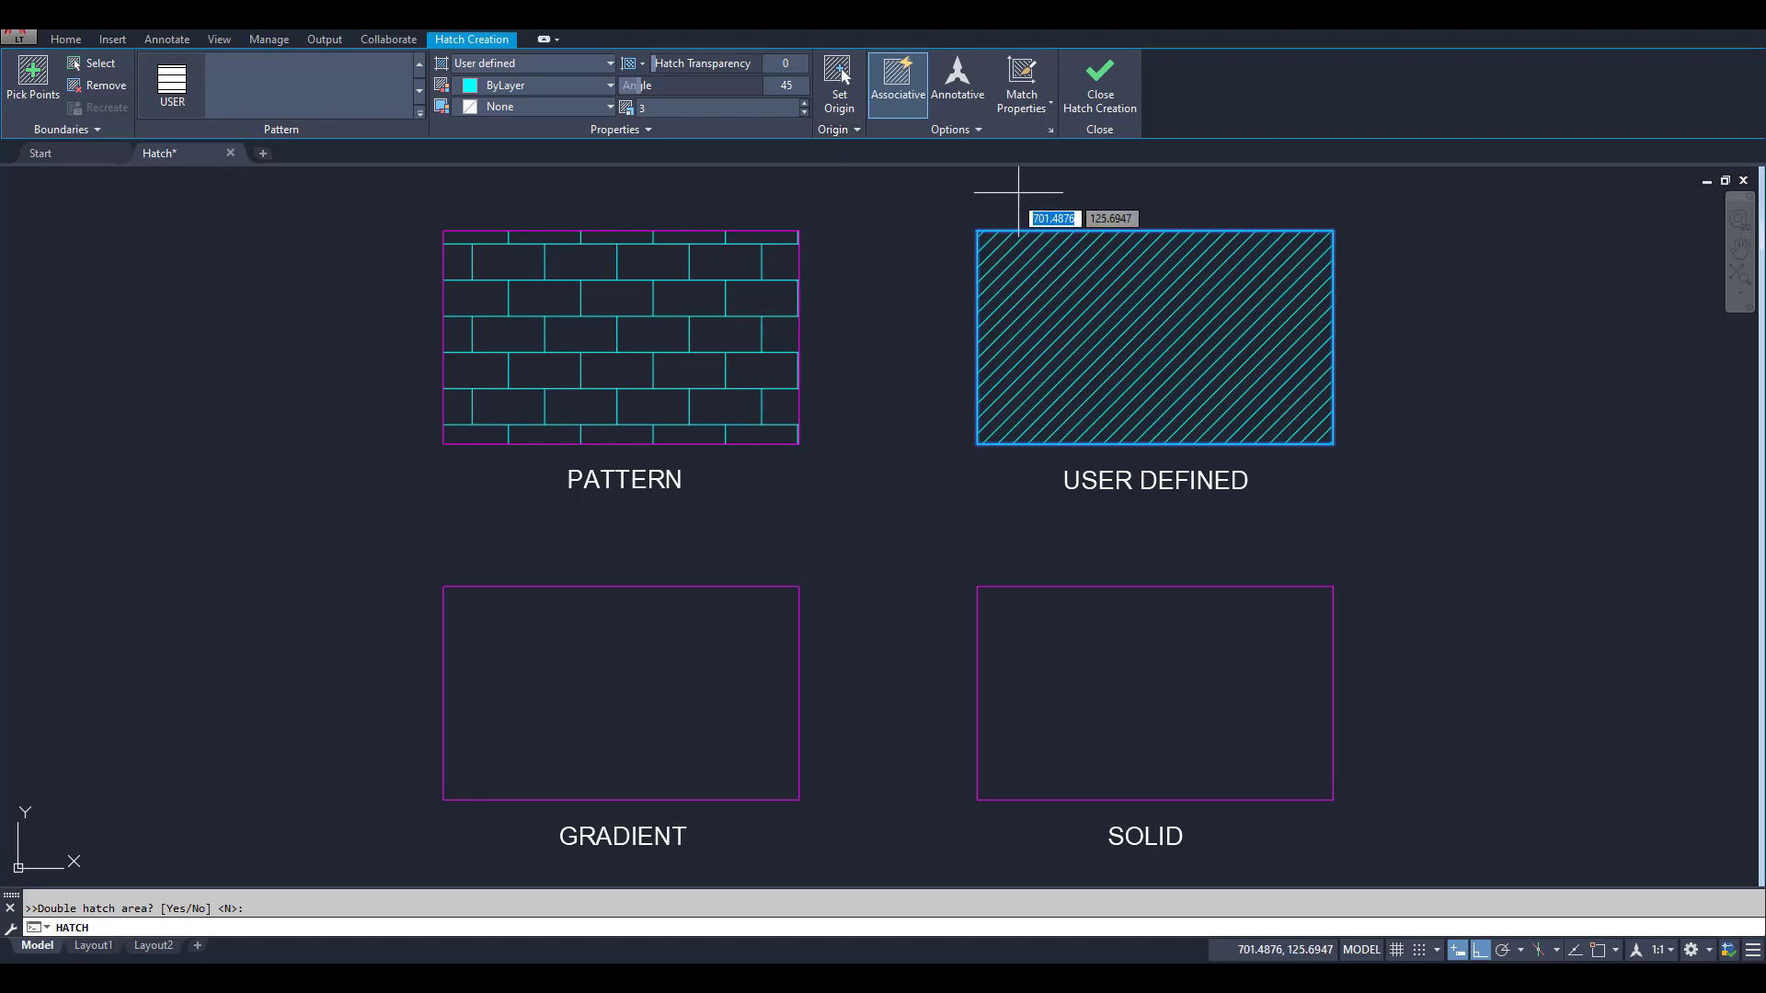
click(1106, 92)
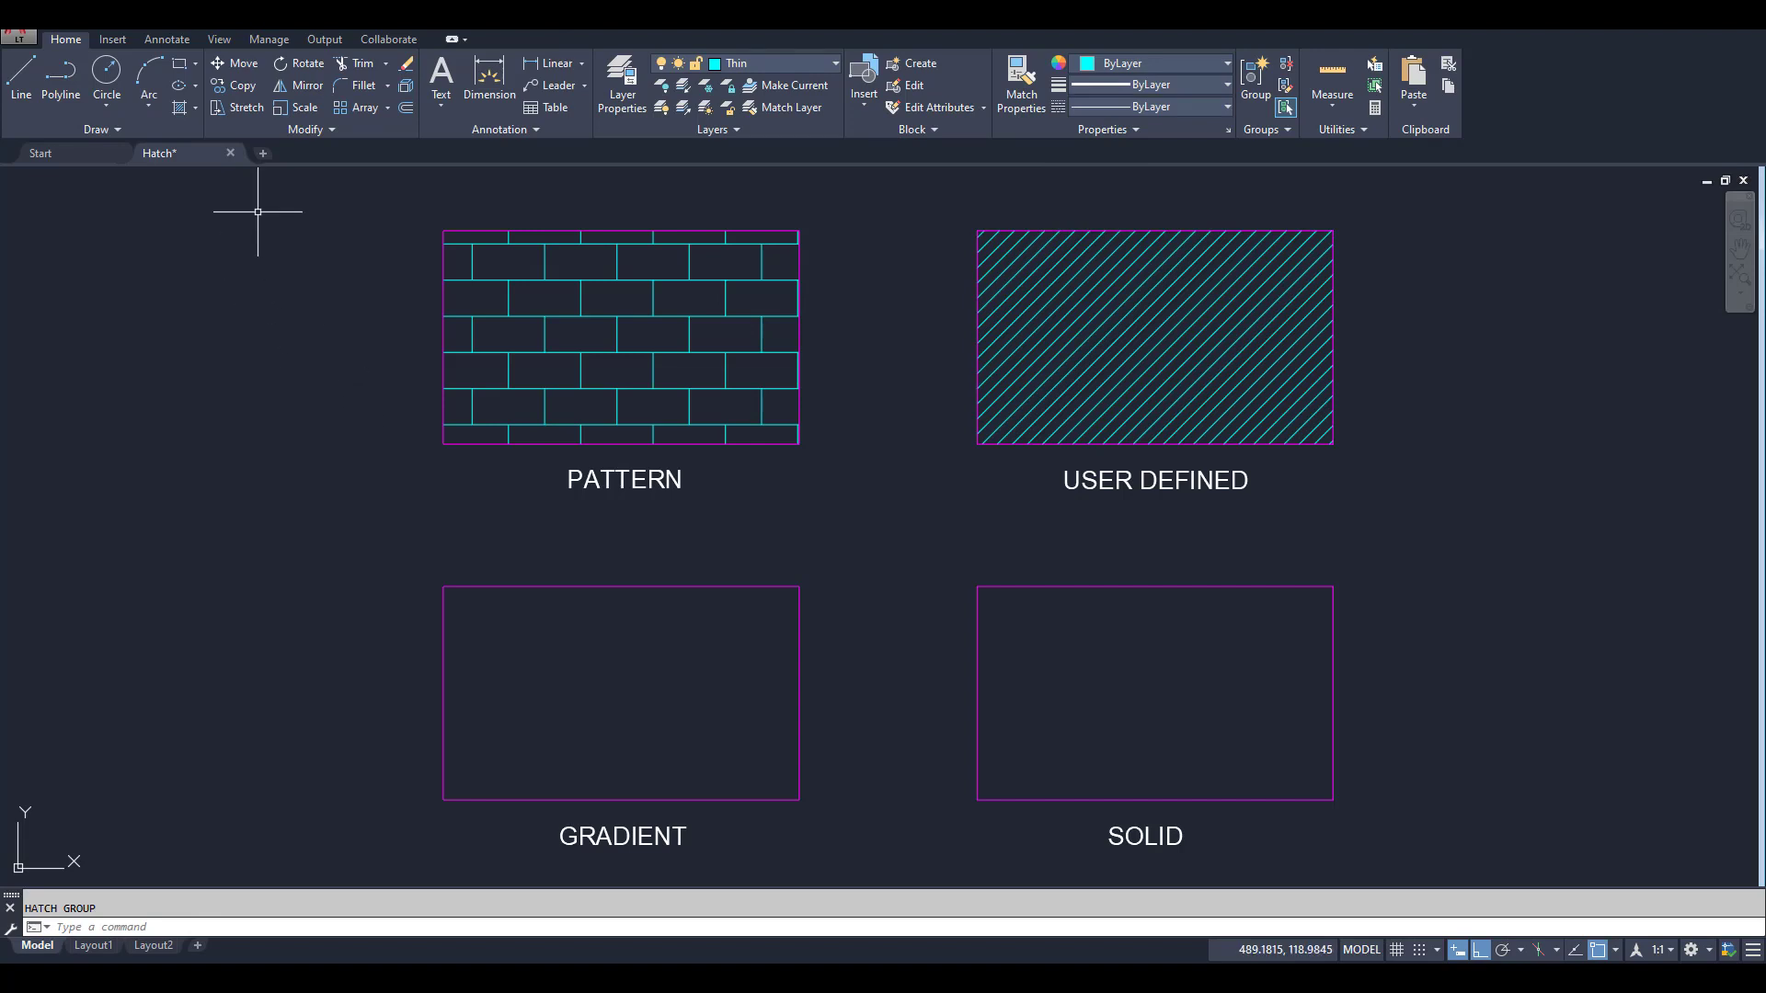
Start another hatch of the Gradient type and apply it inside the rectangle labelled GRADIENT.
click(179, 109)
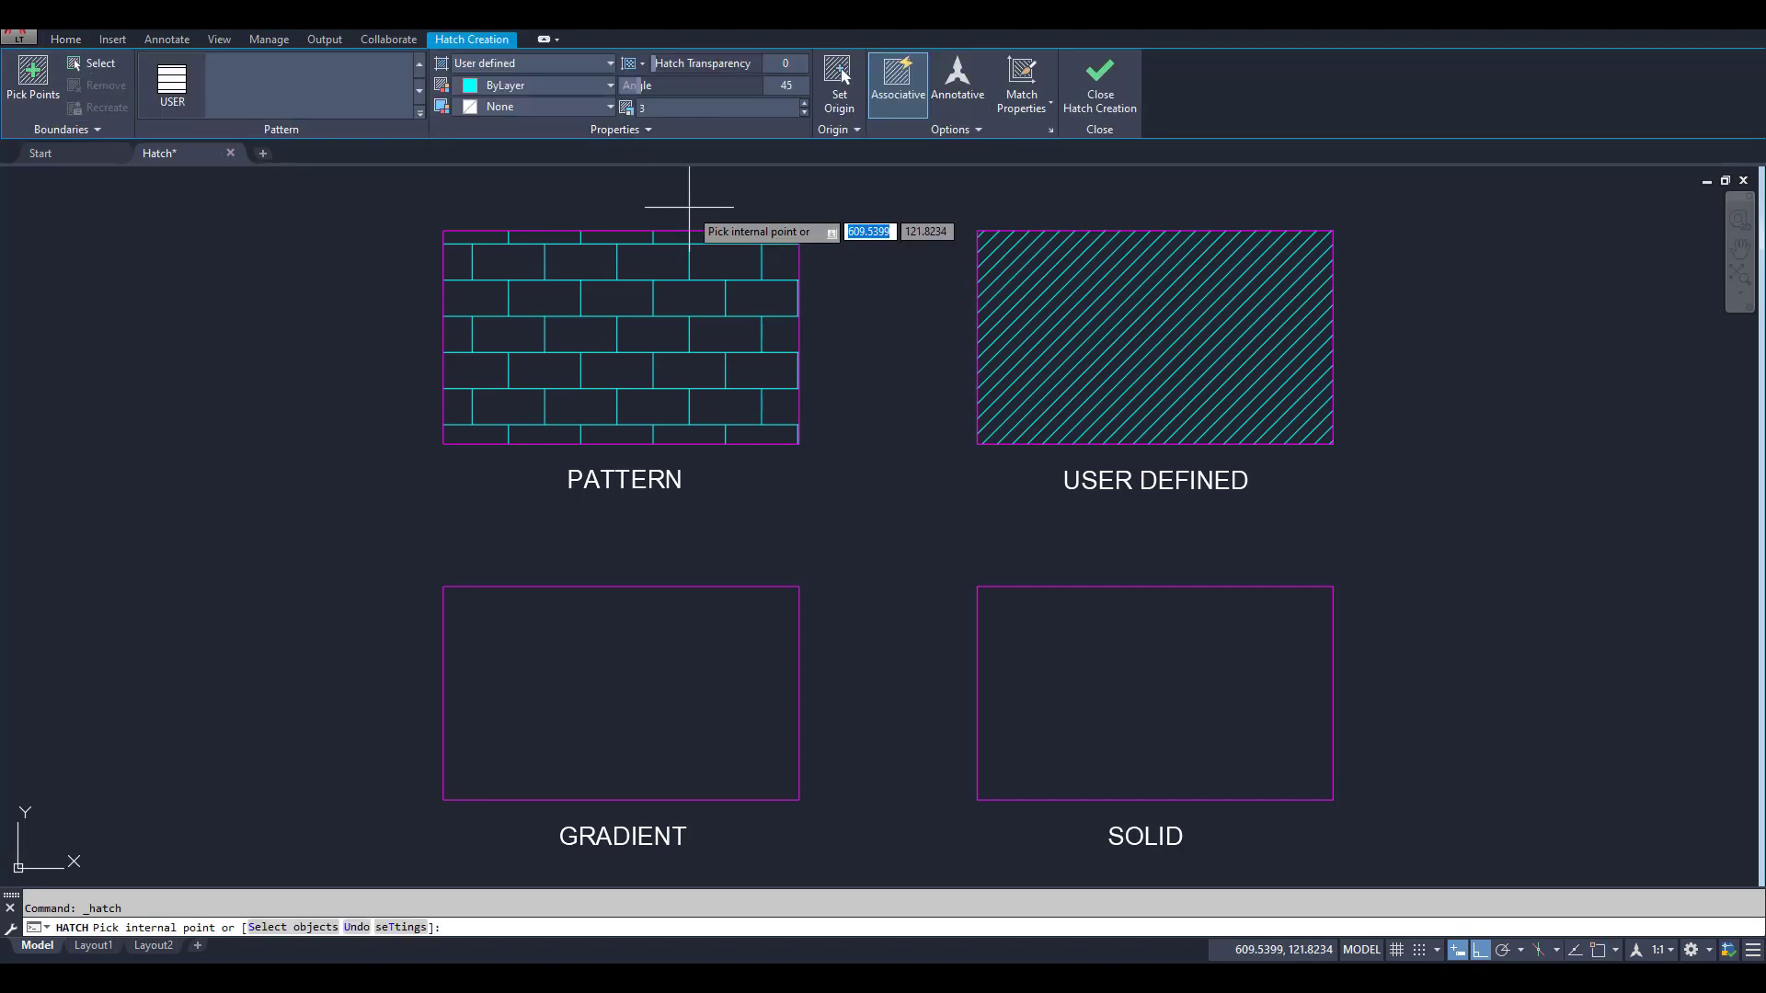
click(610, 63)
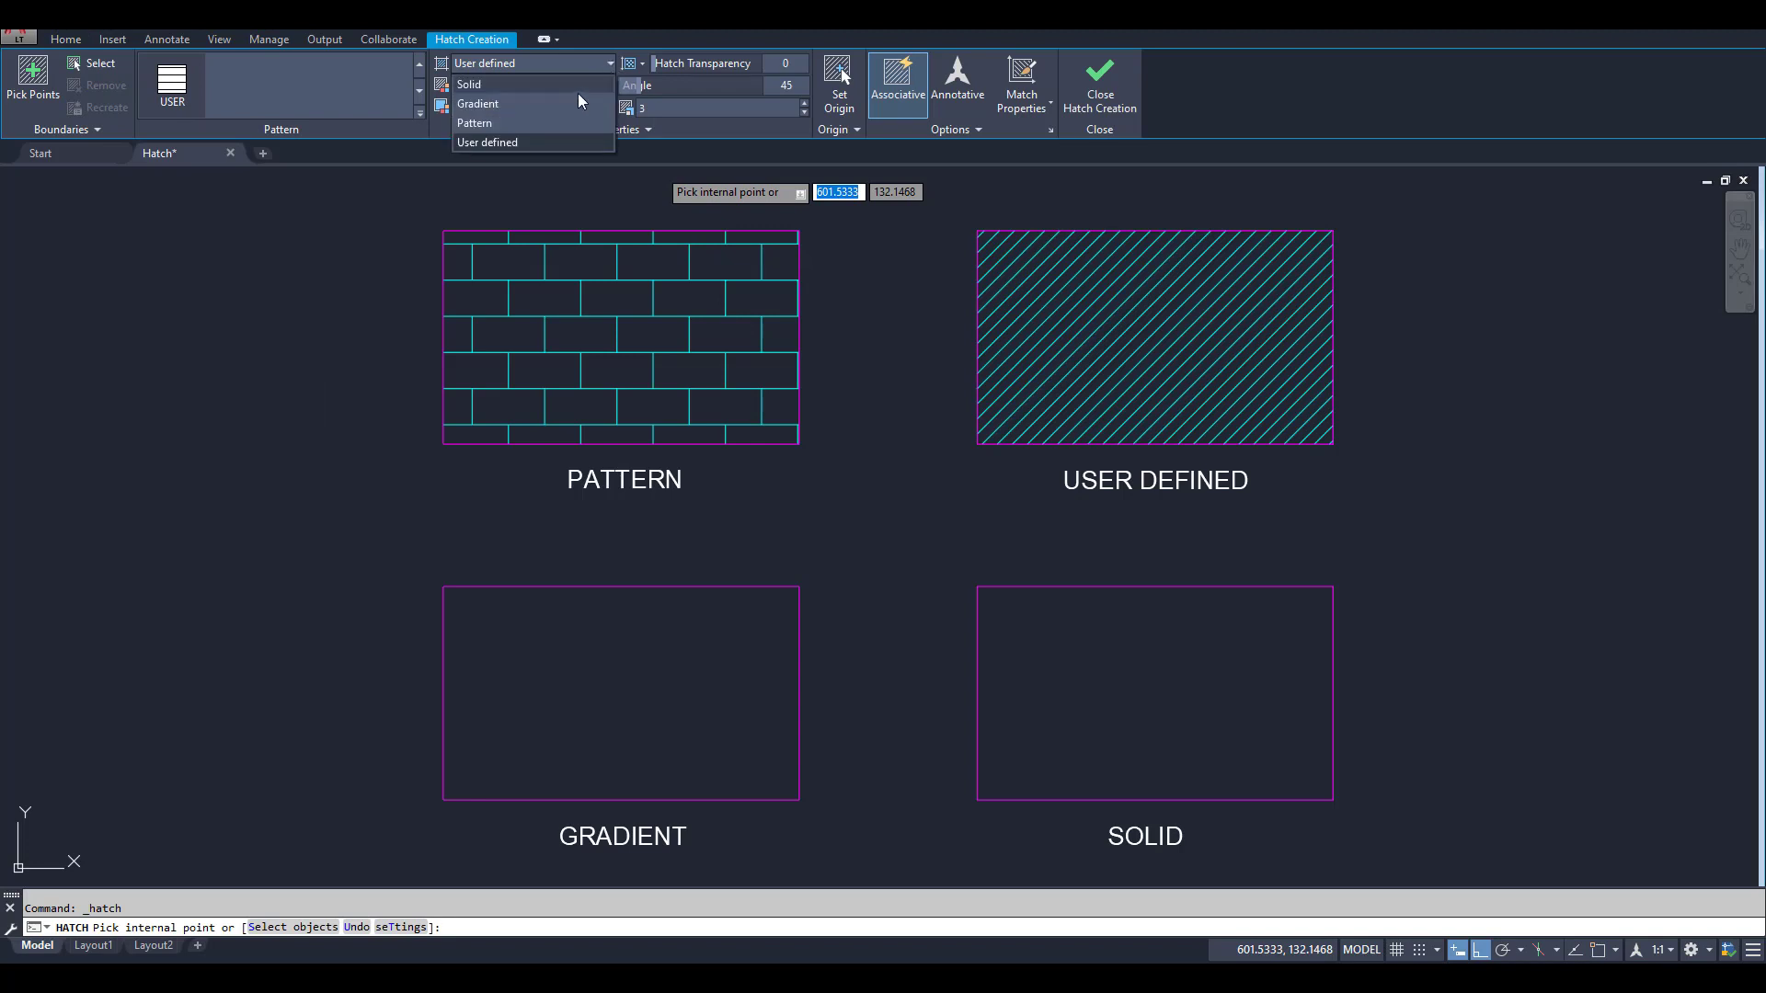
click(504, 103)
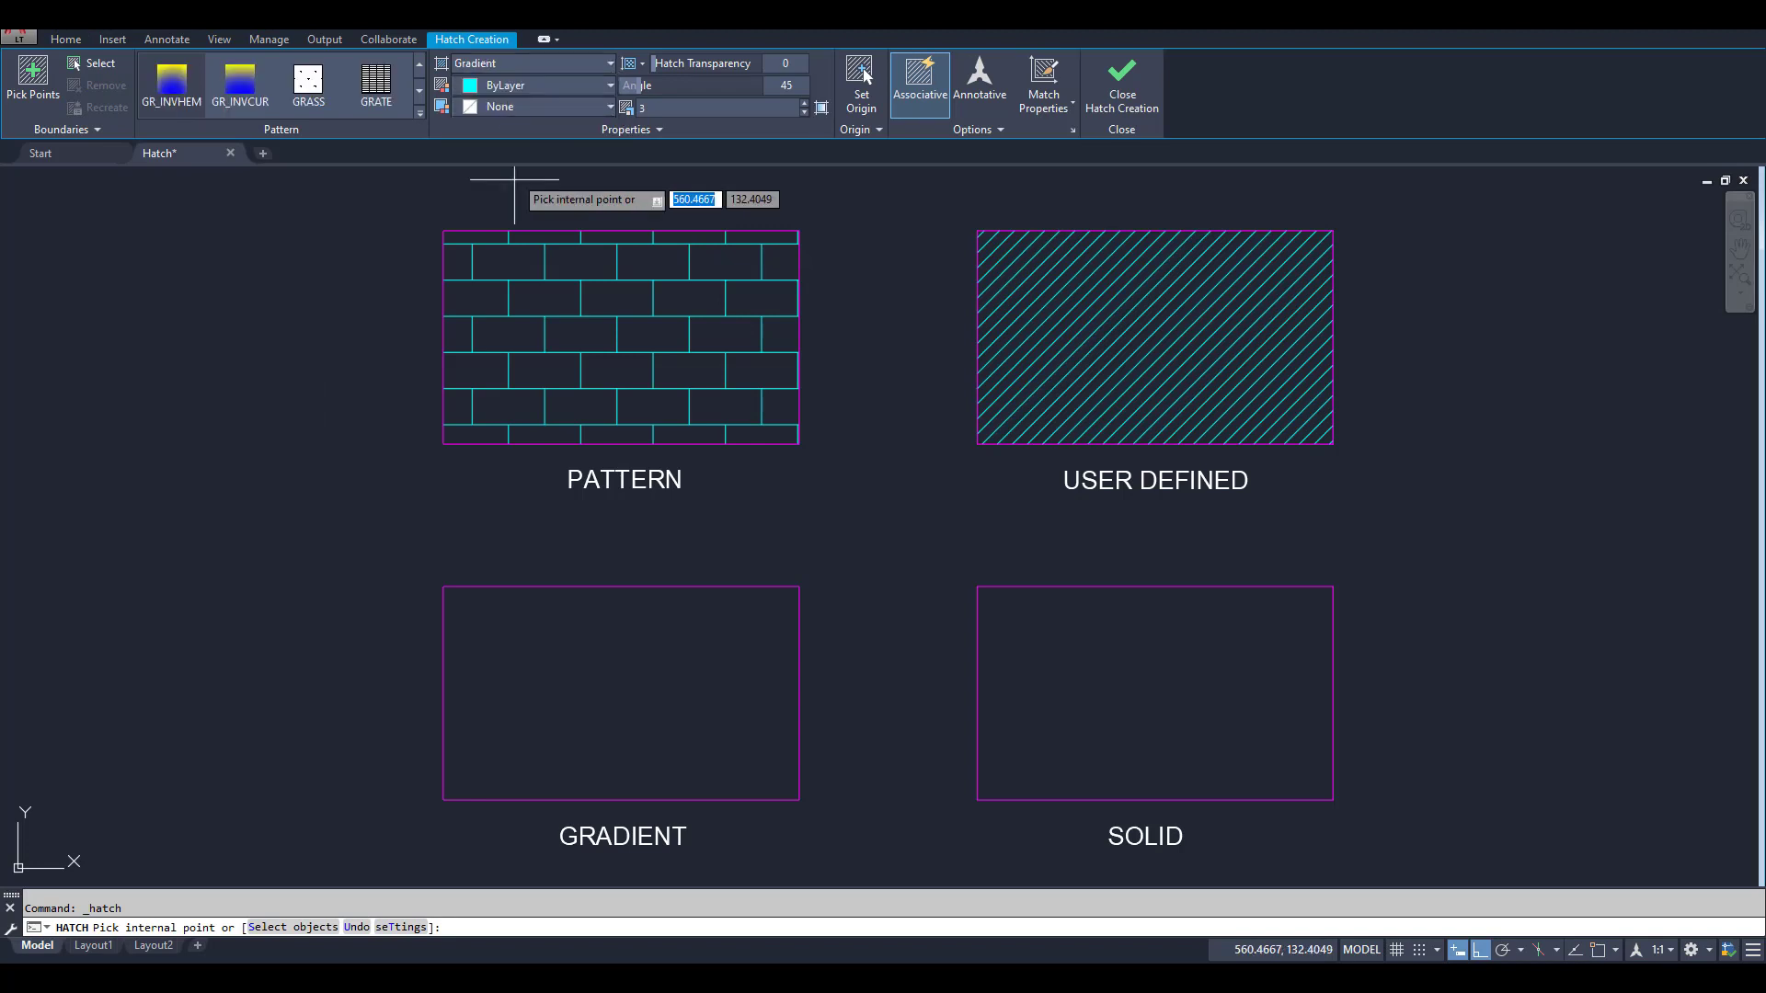
click(617, 687)
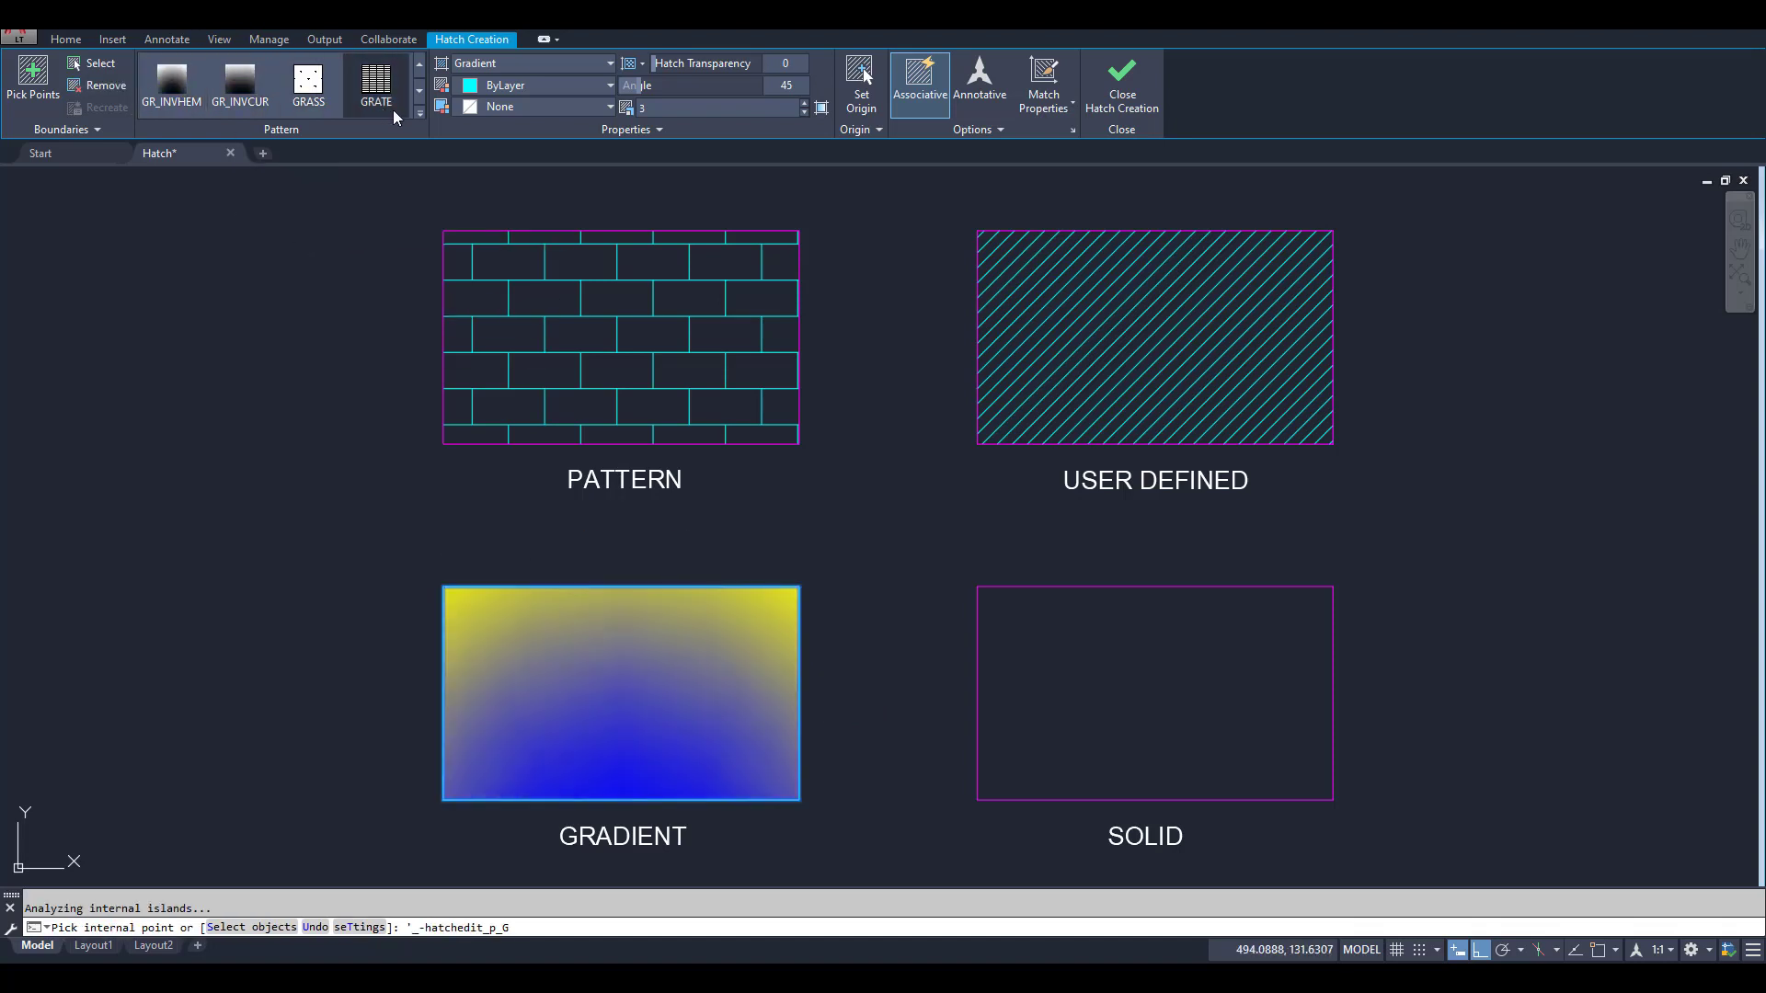
Try the GR_INVSPH and GR_HEMISP gradients, choose GR_SPHER for the gradient hatch and finish it.
click(420, 114)
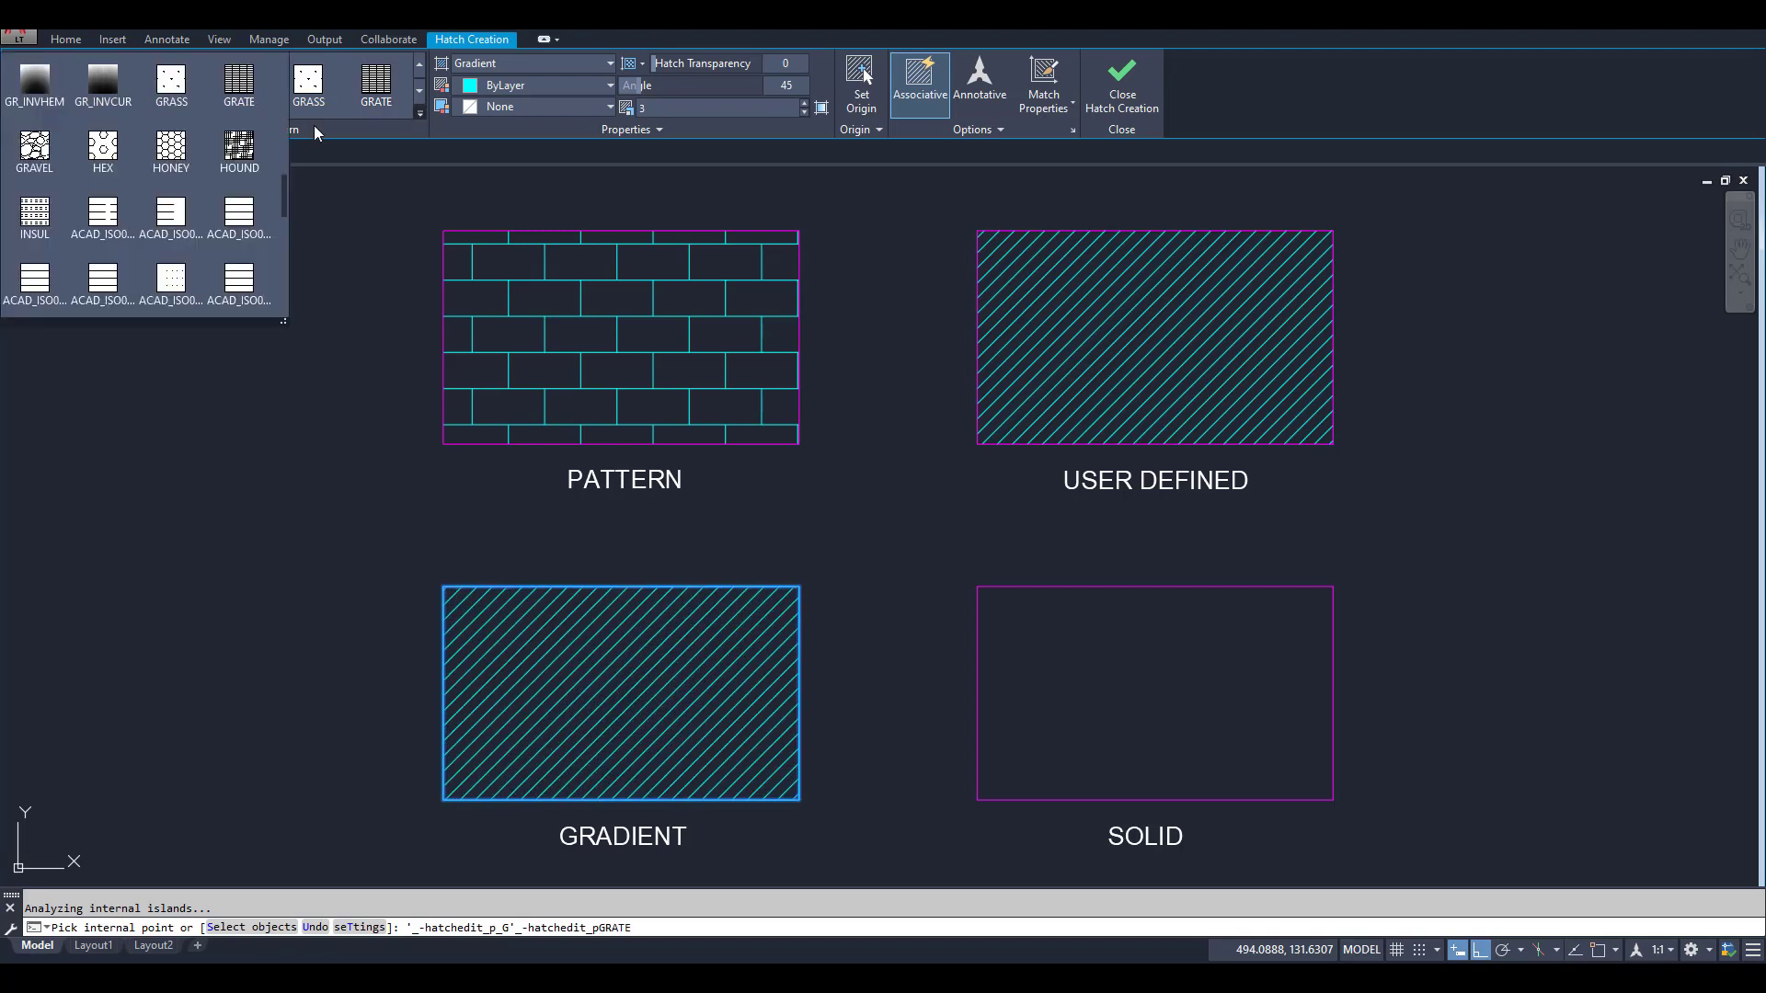
drag(285, 192, 289, 163)
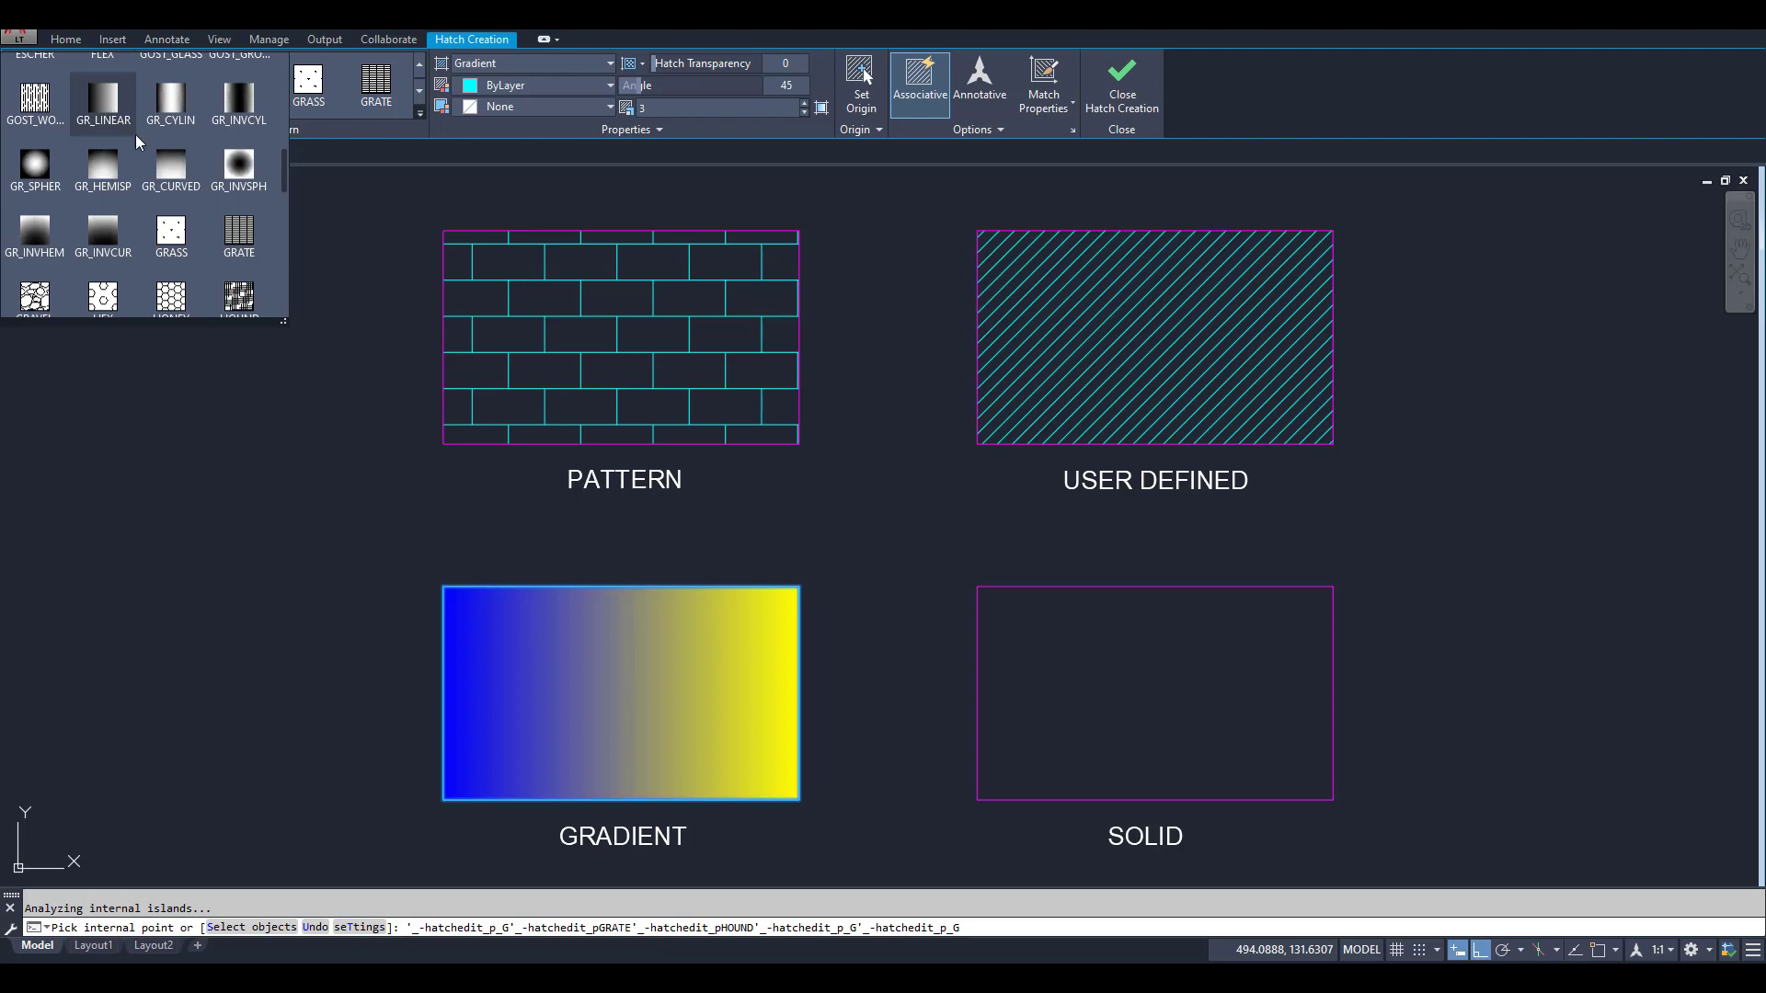
click(250, 172)
click(251, 172)
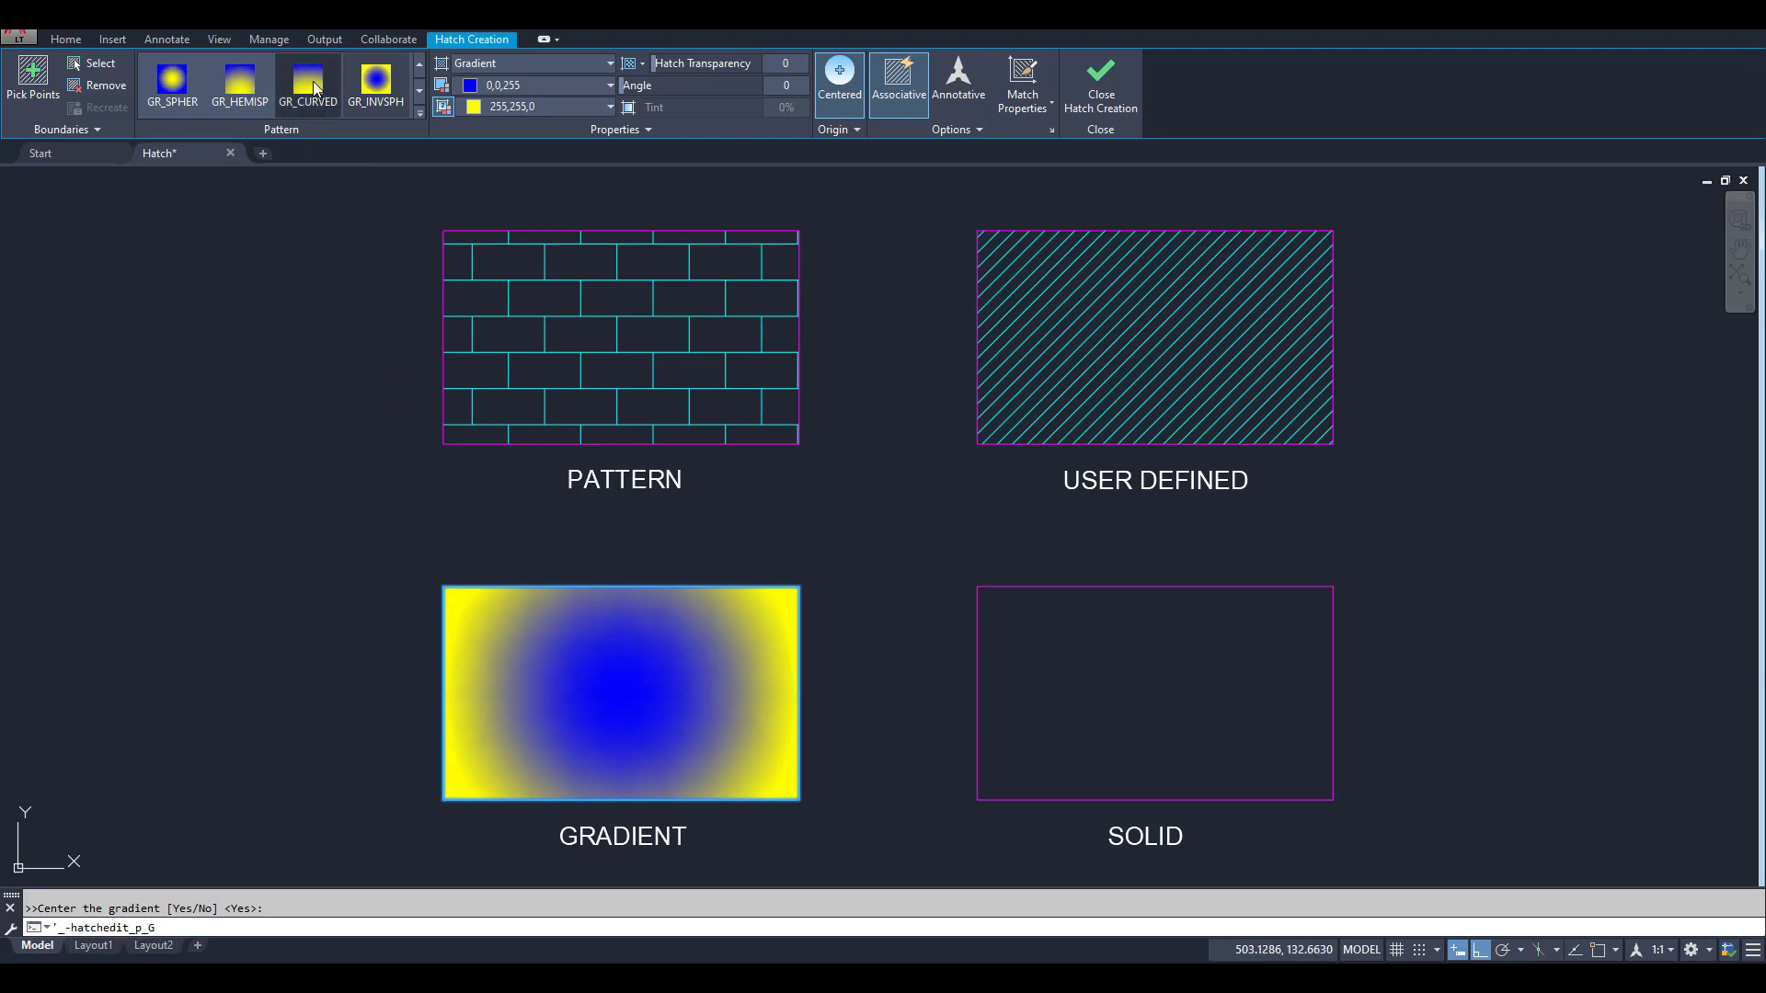
click(253, 86)
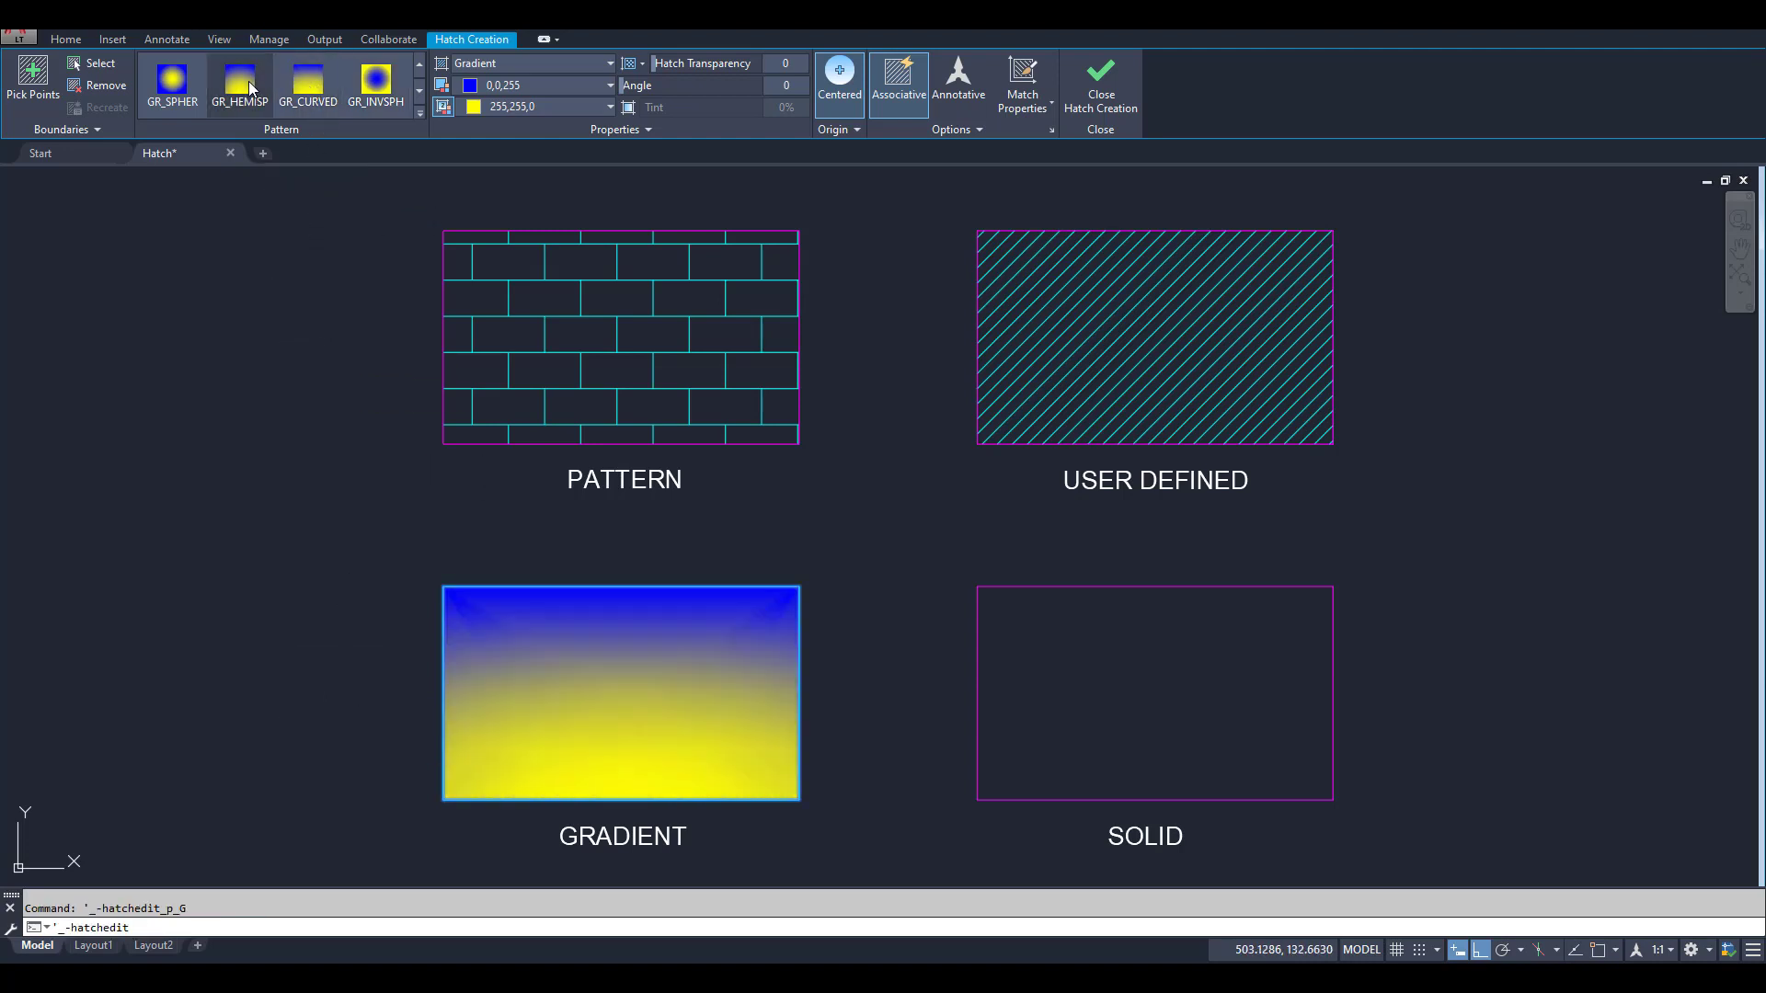
click(175, 81)
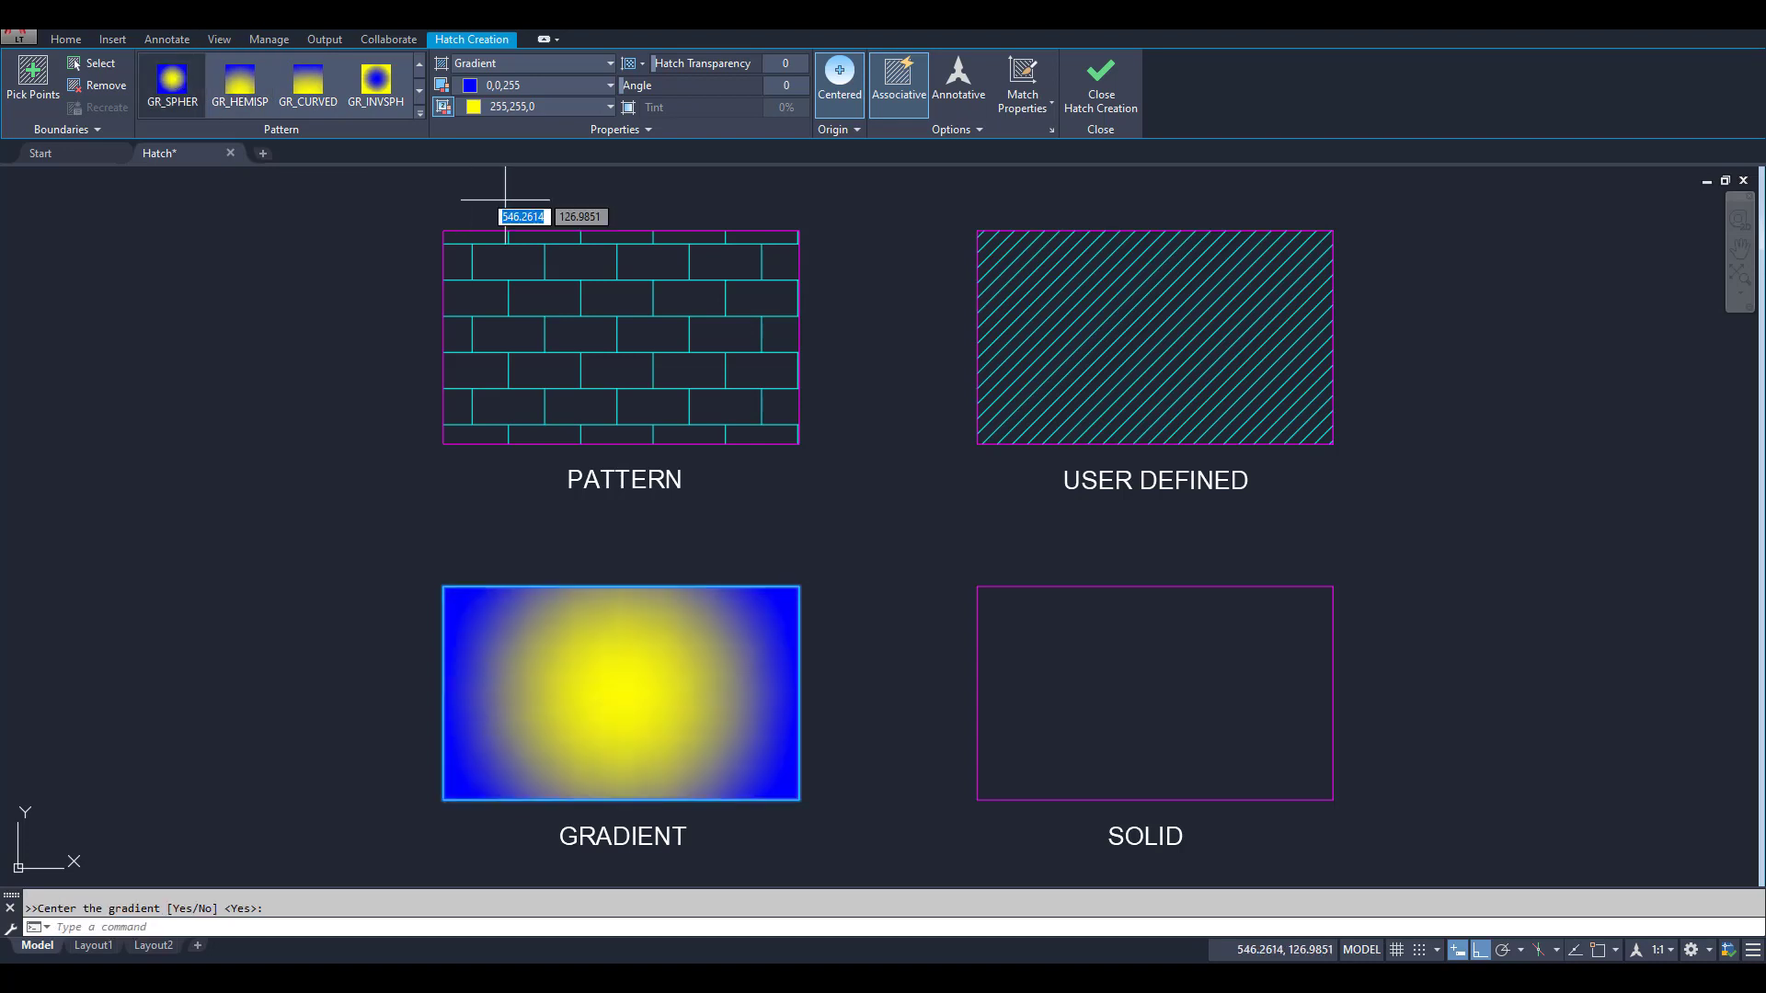
click(1107, 92)
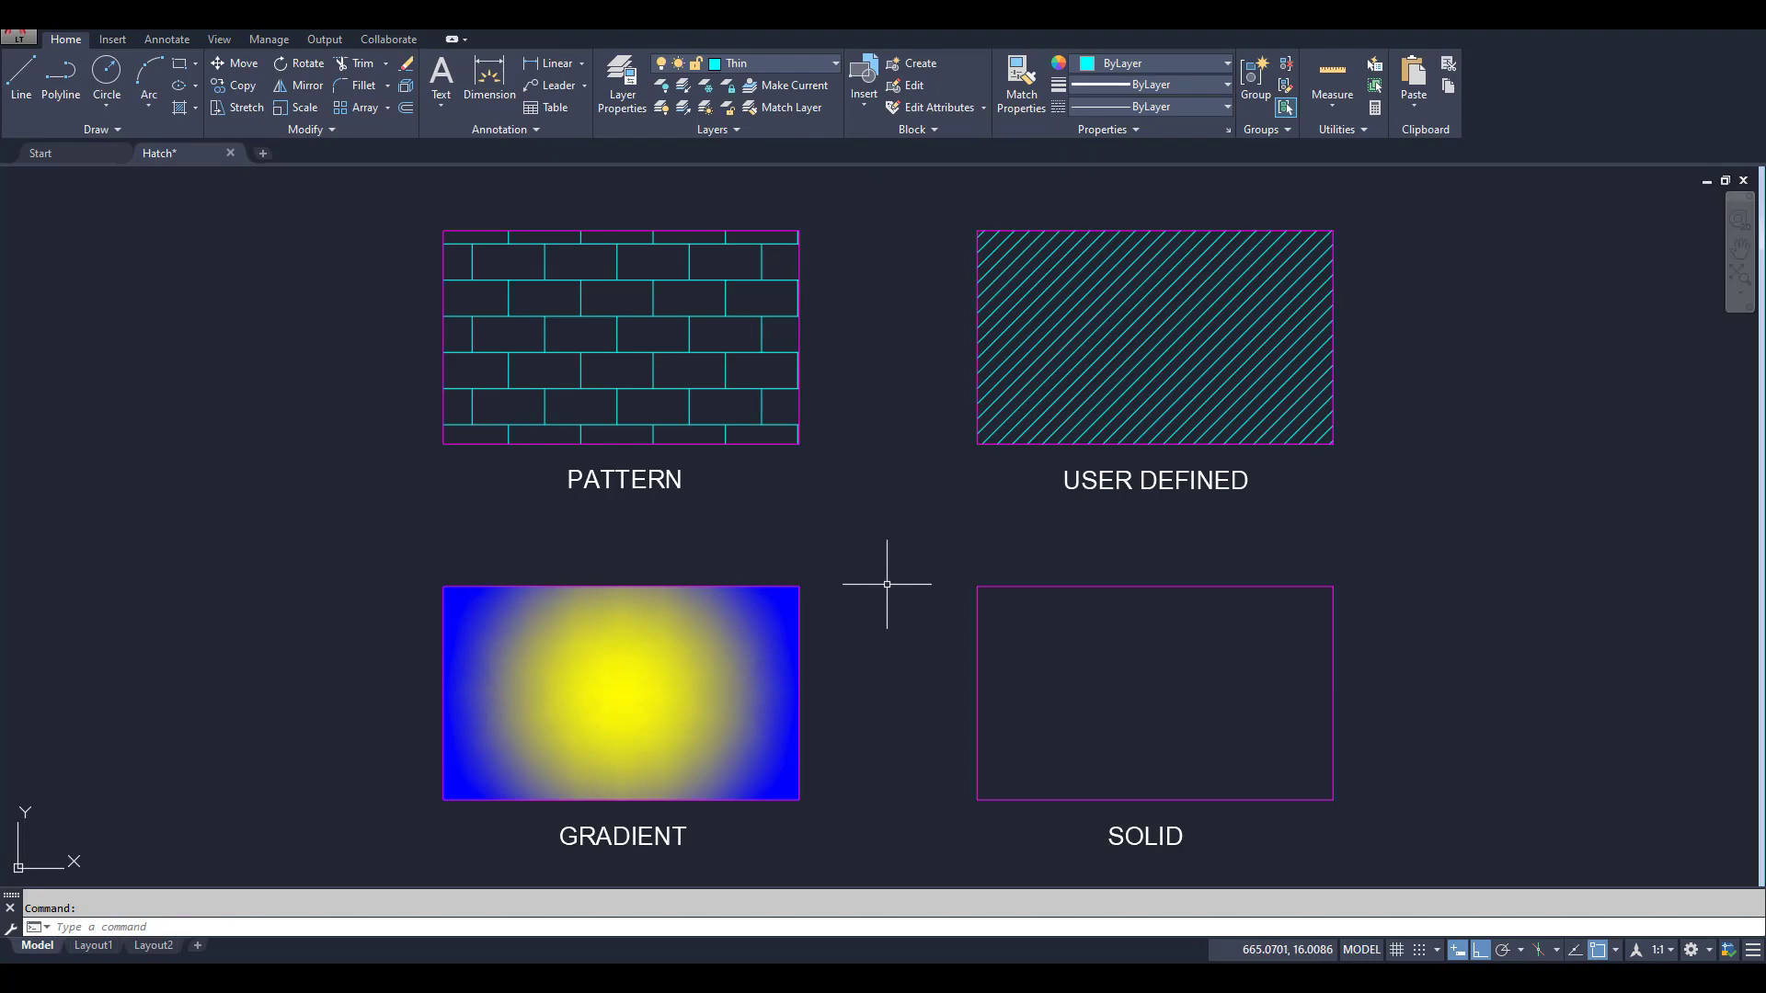
Start another hatch of the Solid type and fill the rectangle labelled SOLID with it.
click(186, 112)
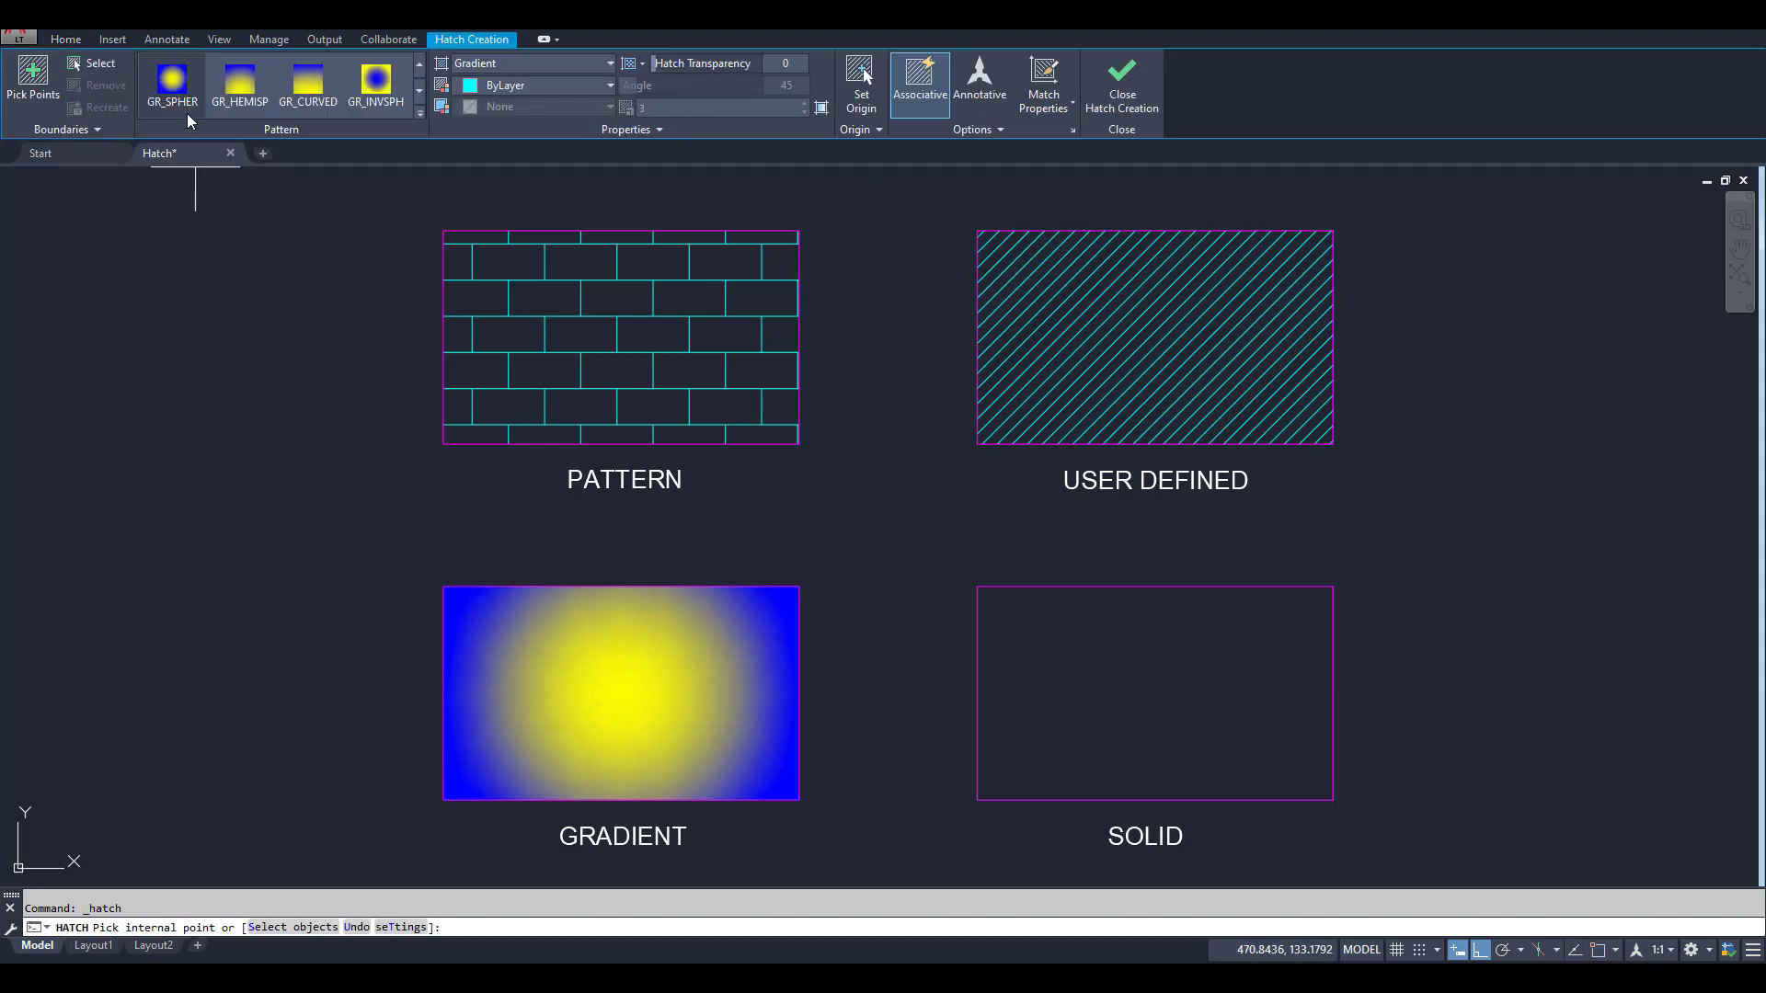
click(609, 62)
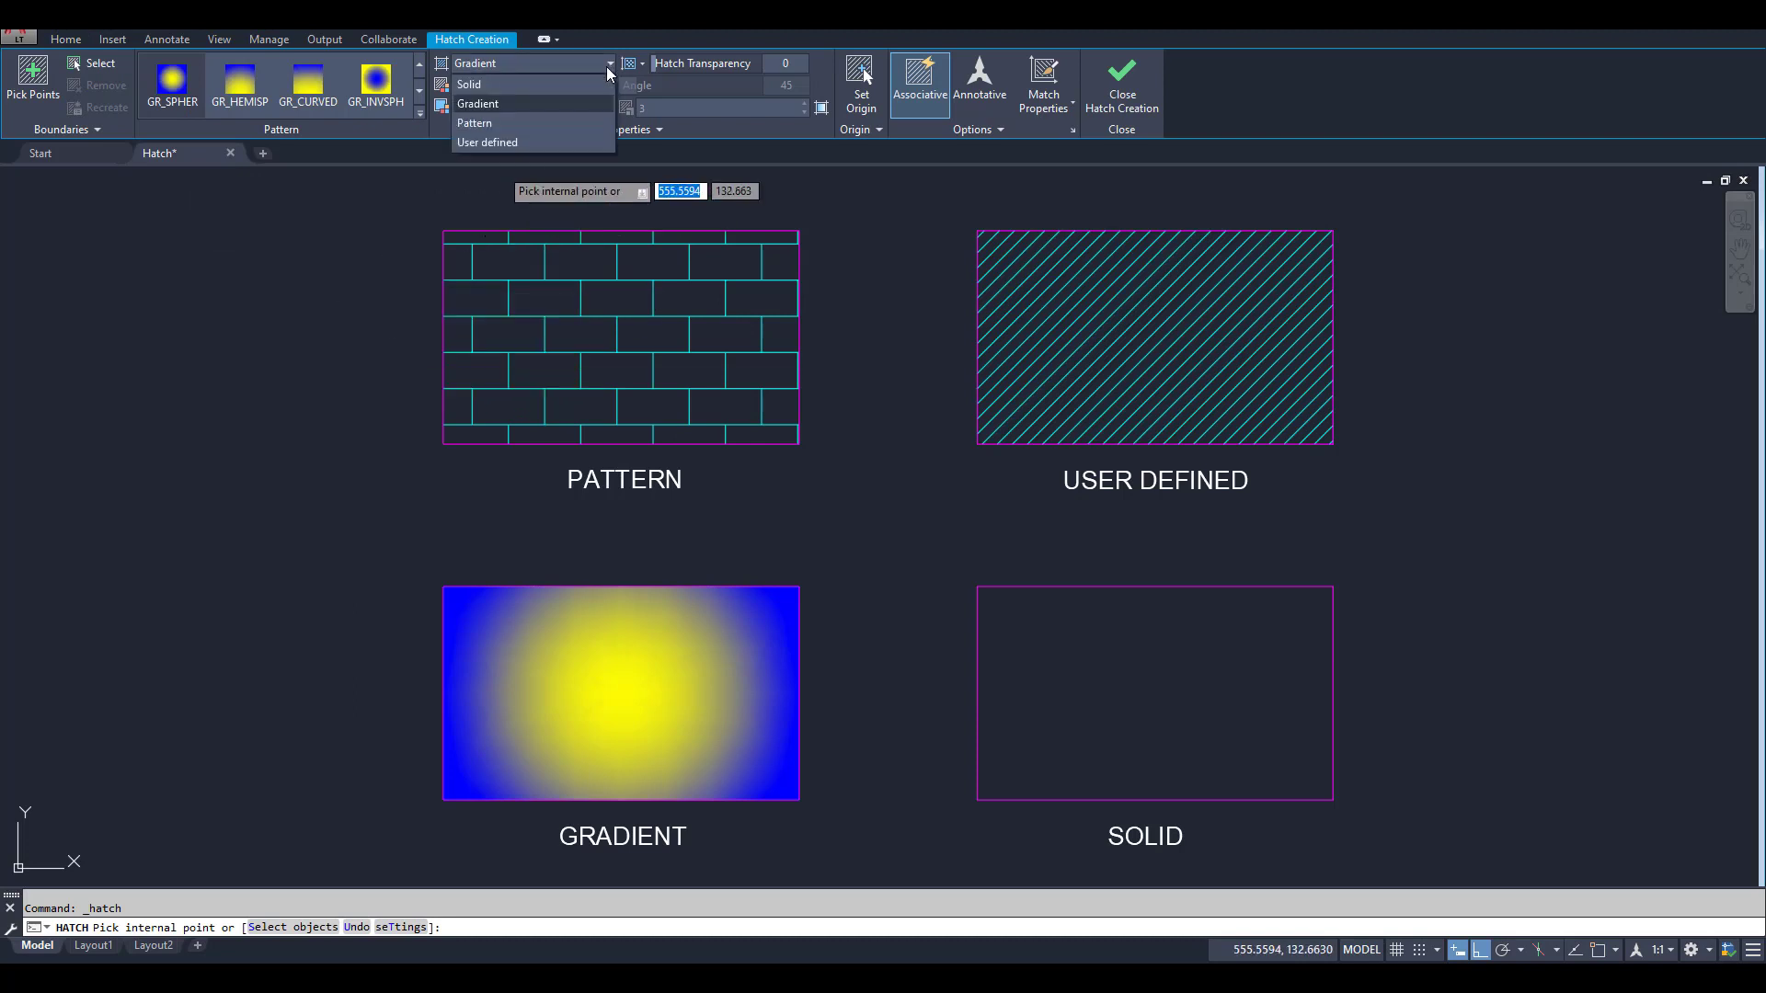
click(504, 84)
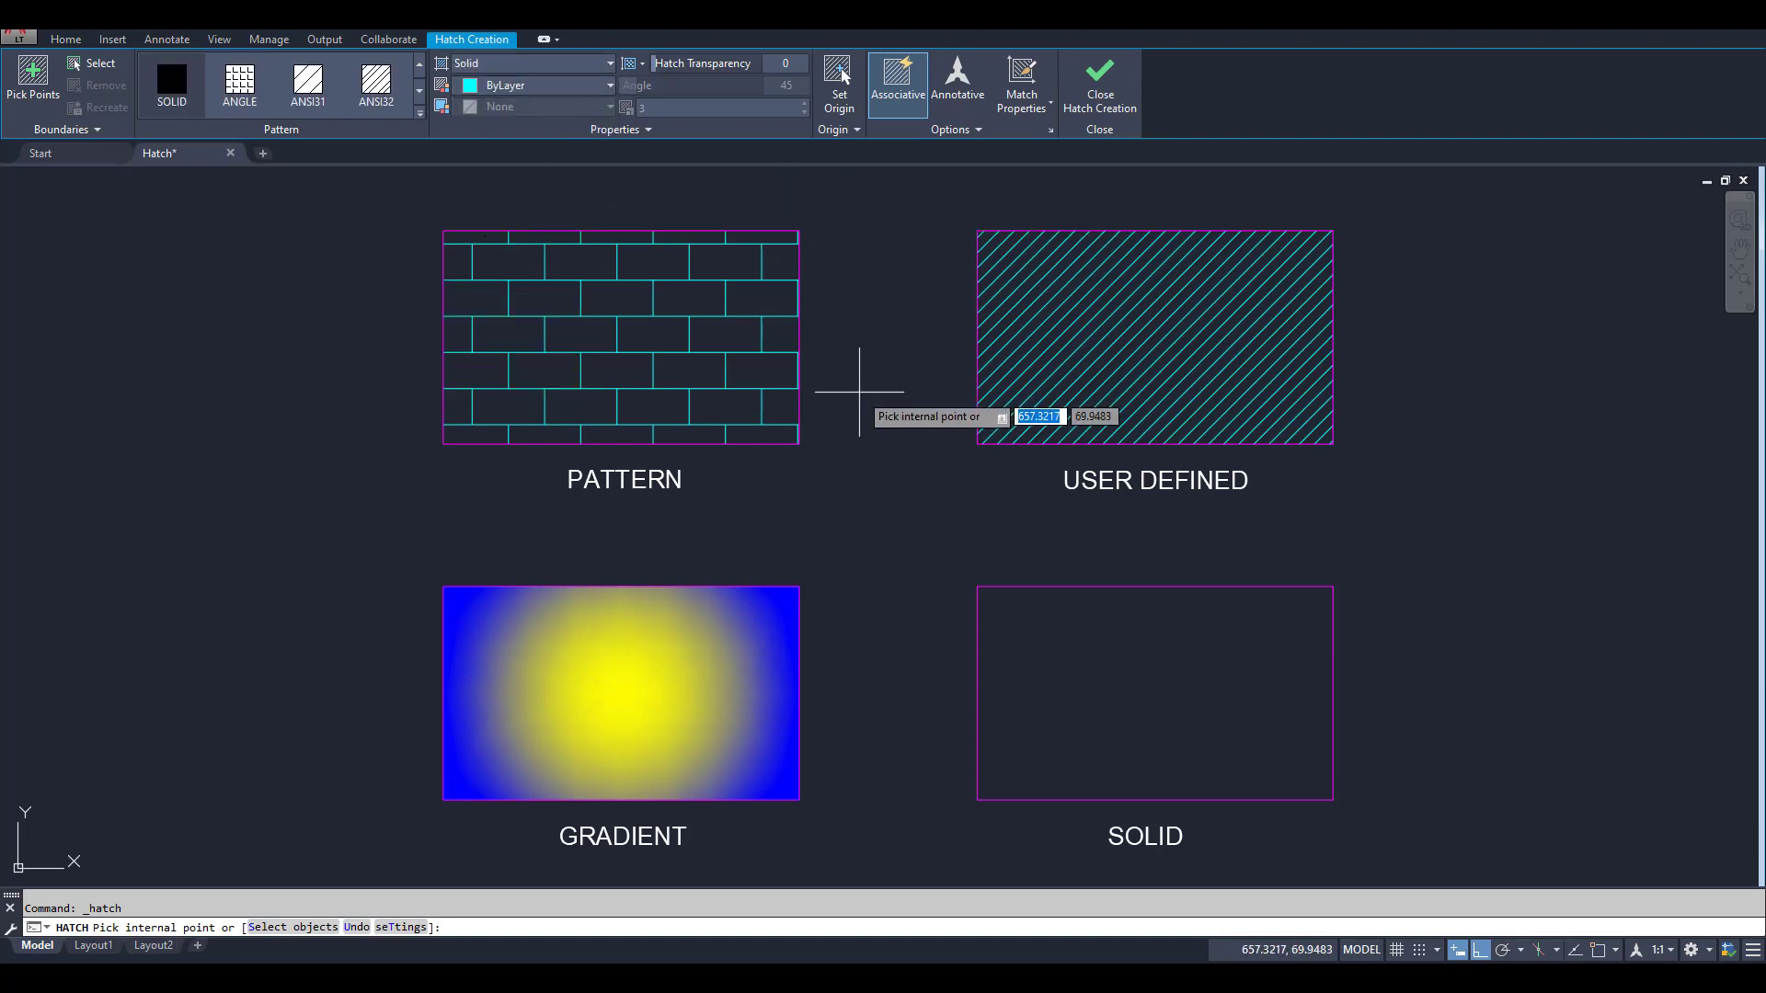
click(1142, 669)
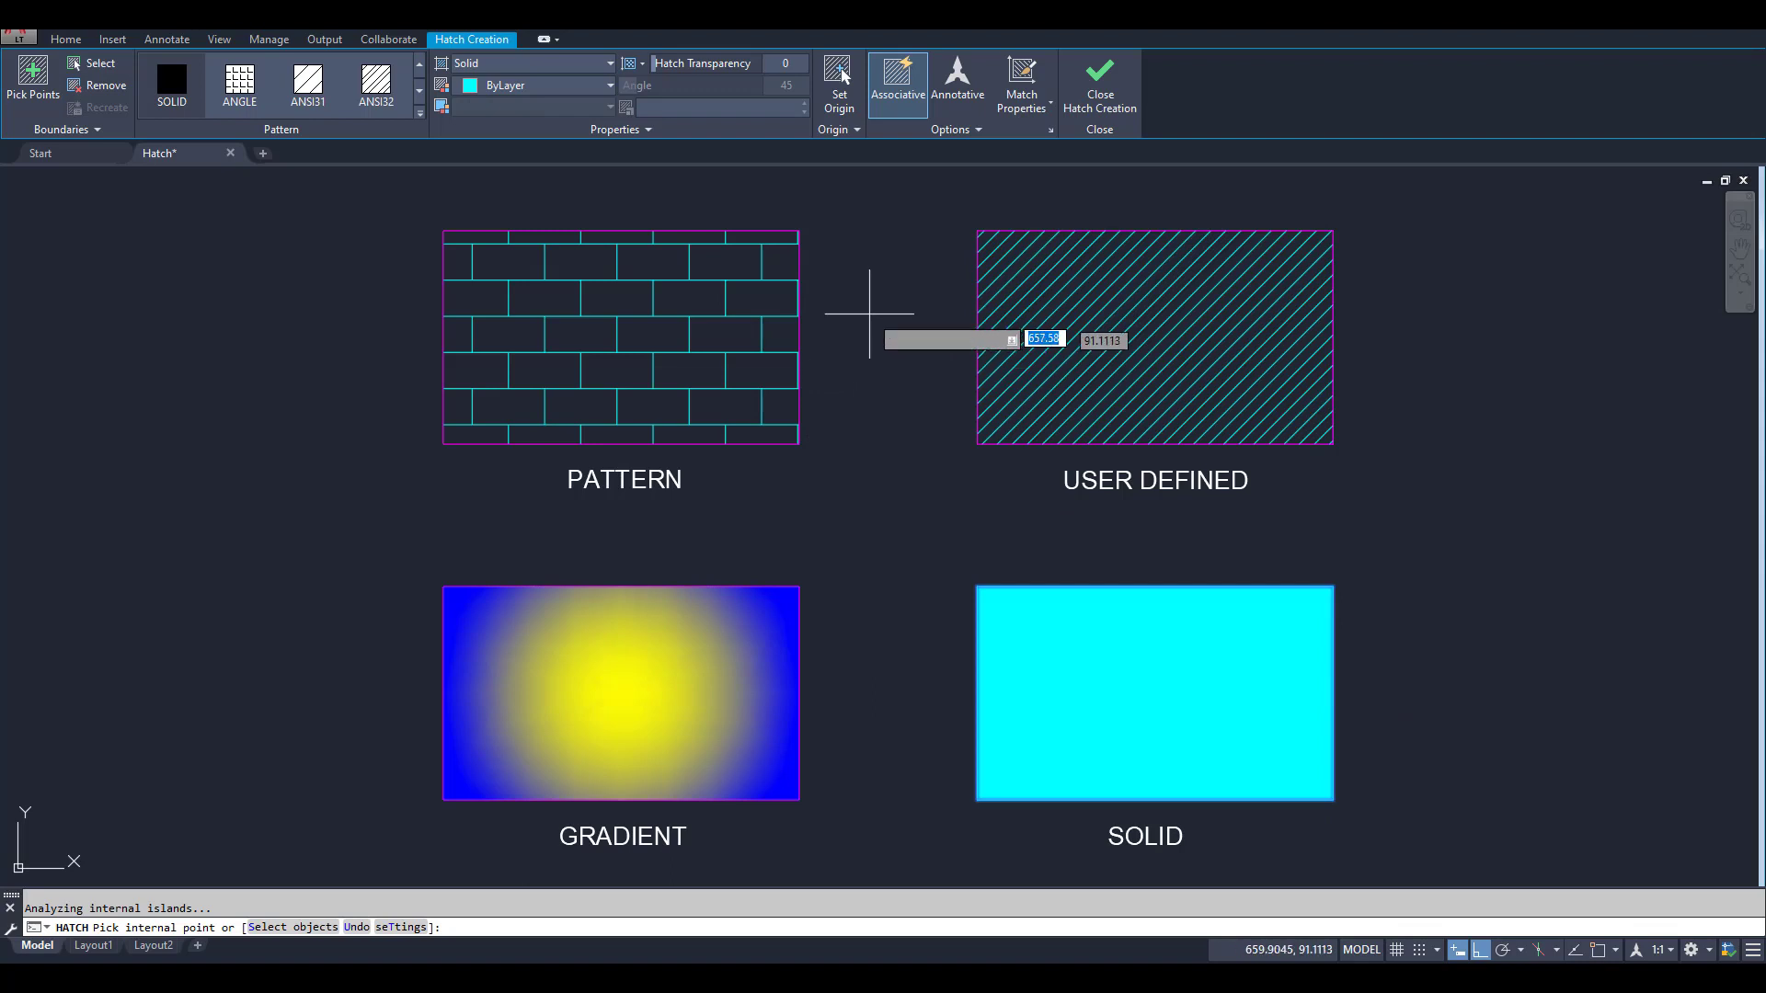
Finish the solid hatch and delete the brick hatch from the rectangle labelled PATTERN.
click(1115, 93)
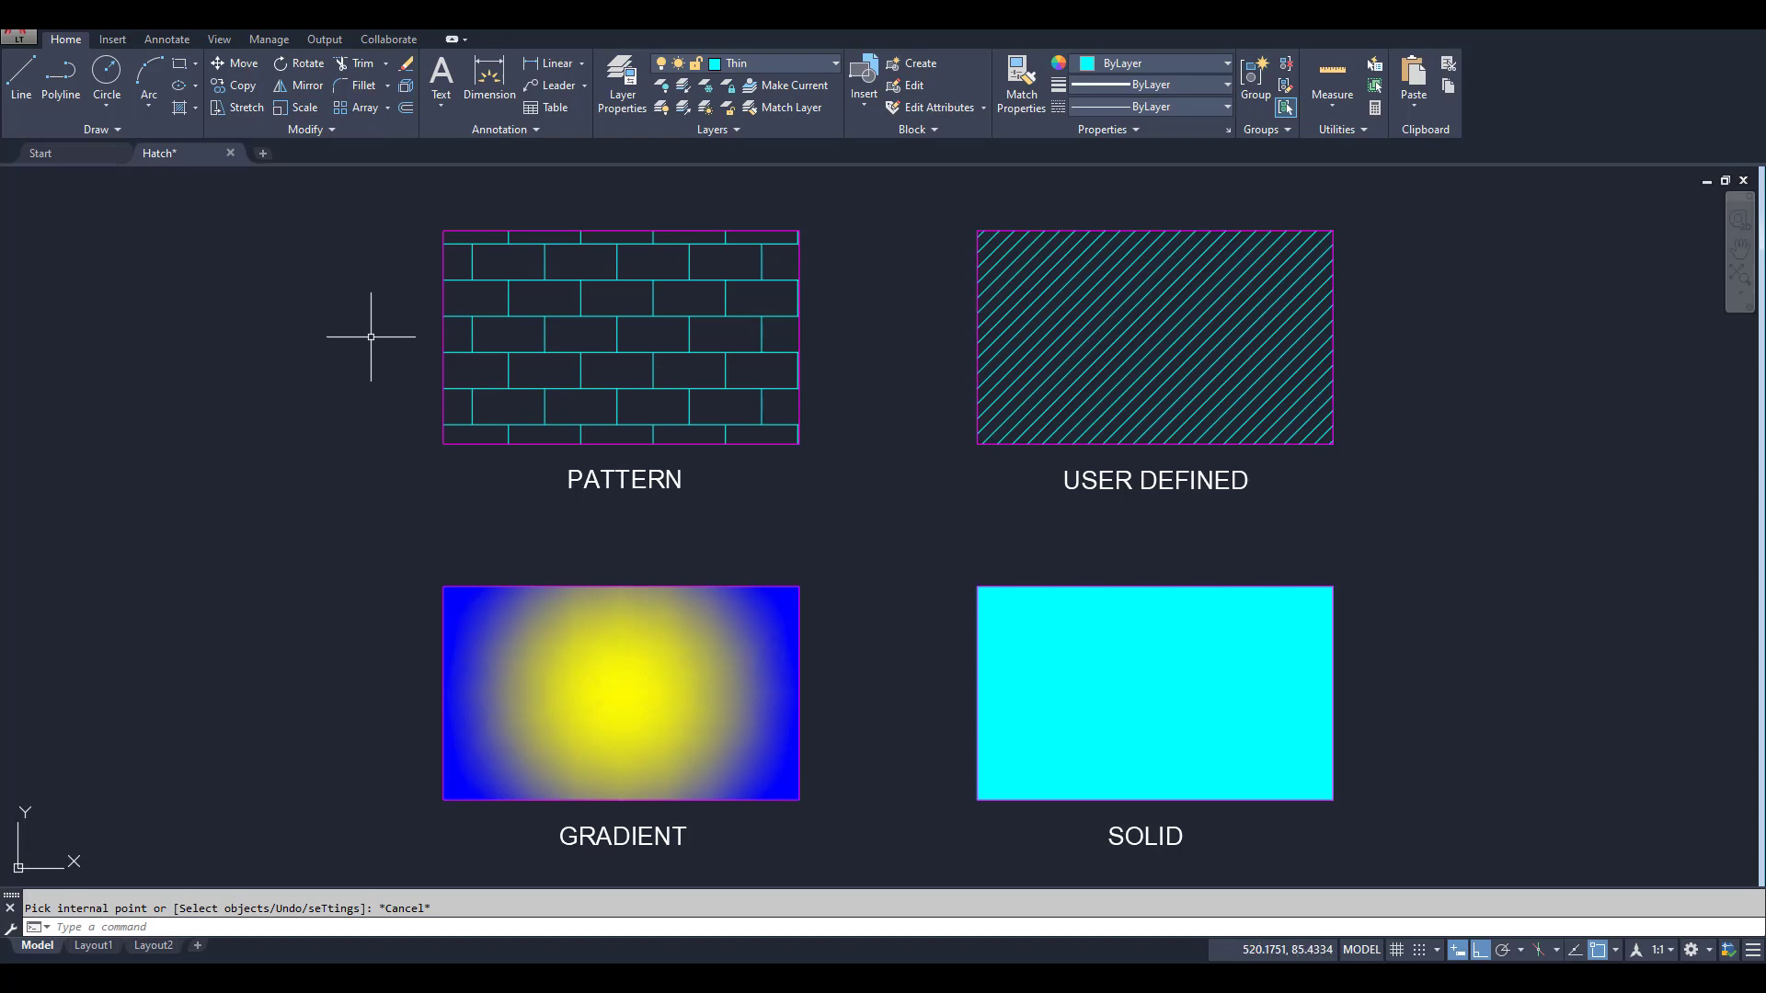
click(506, 314)
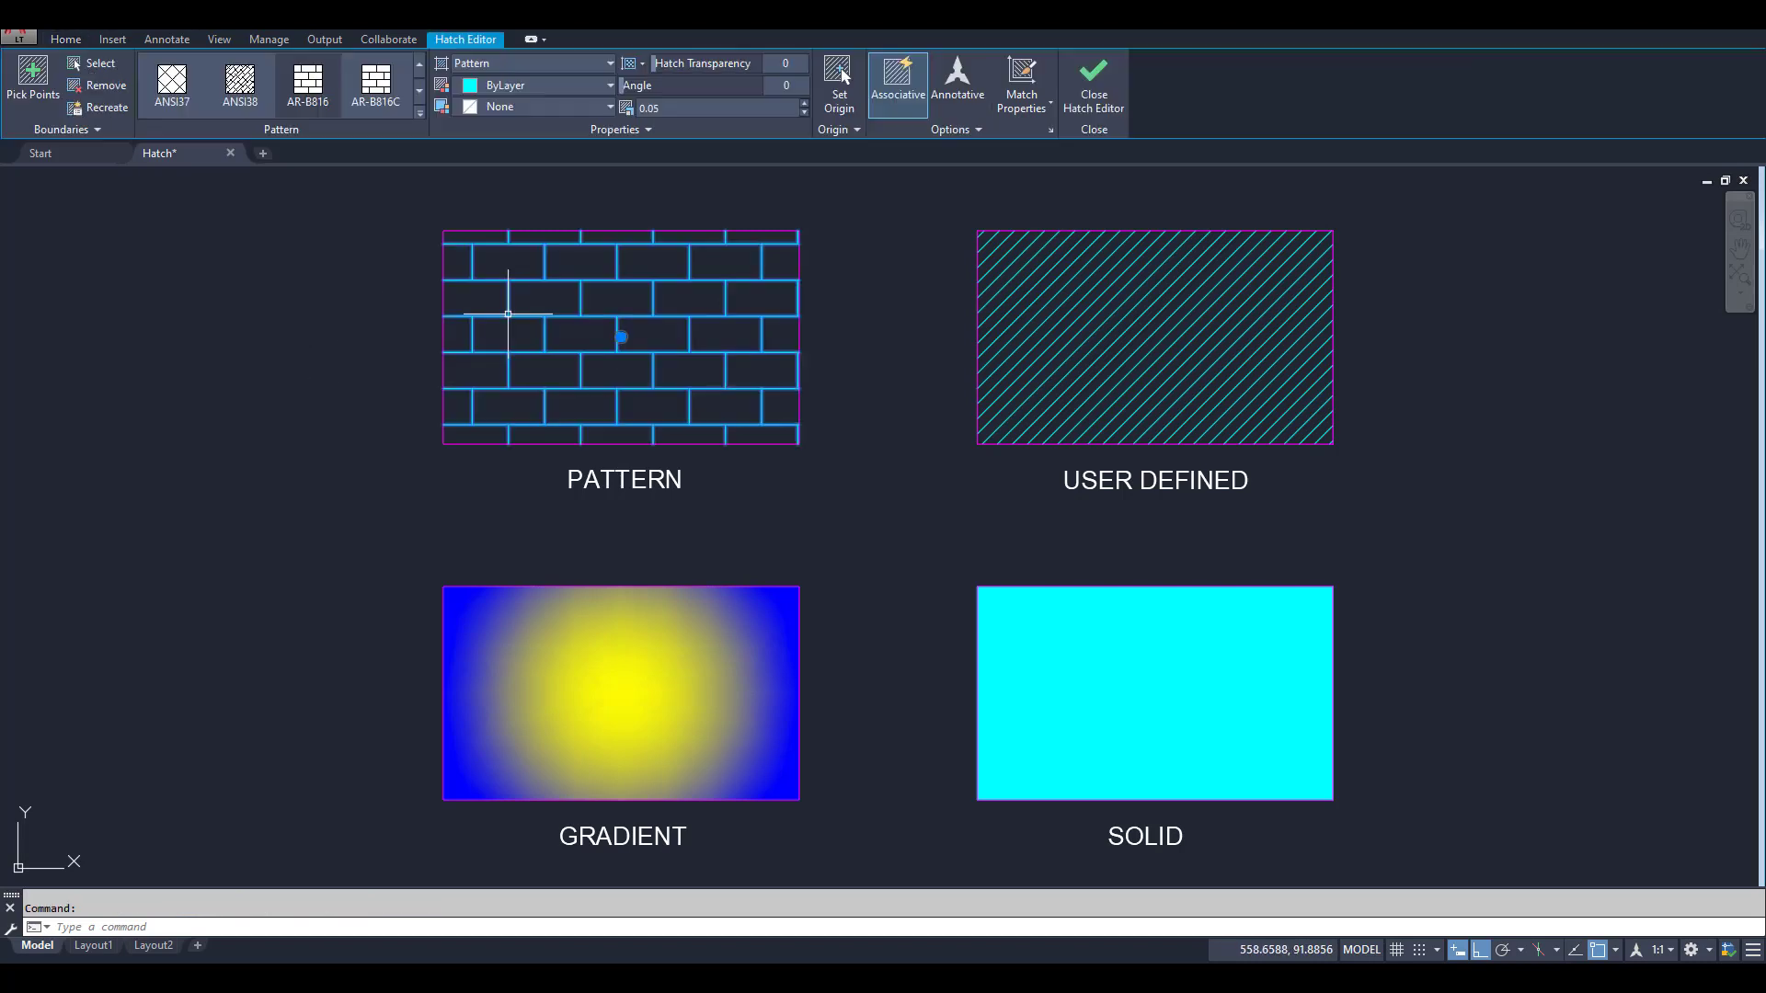
key(Delete)
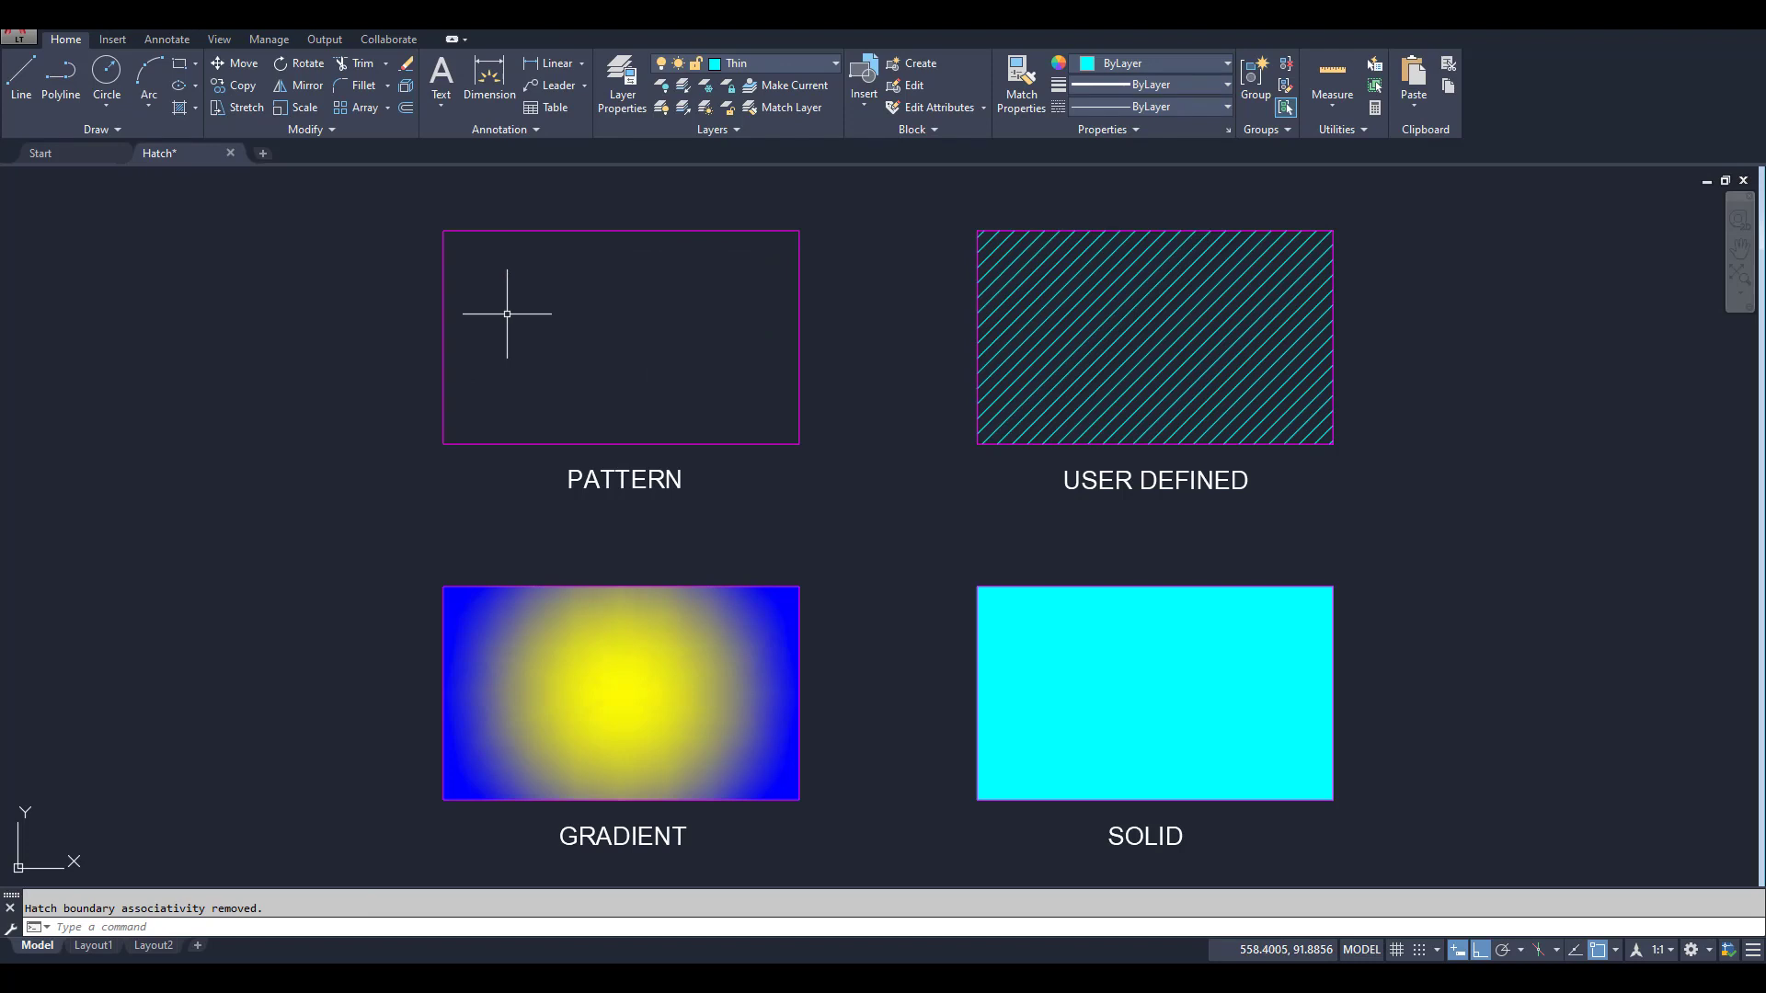
Fill the rectangle labelled PATTERN with a Solid hatch by selecting its outline as the boundary object.
click(180, 107)
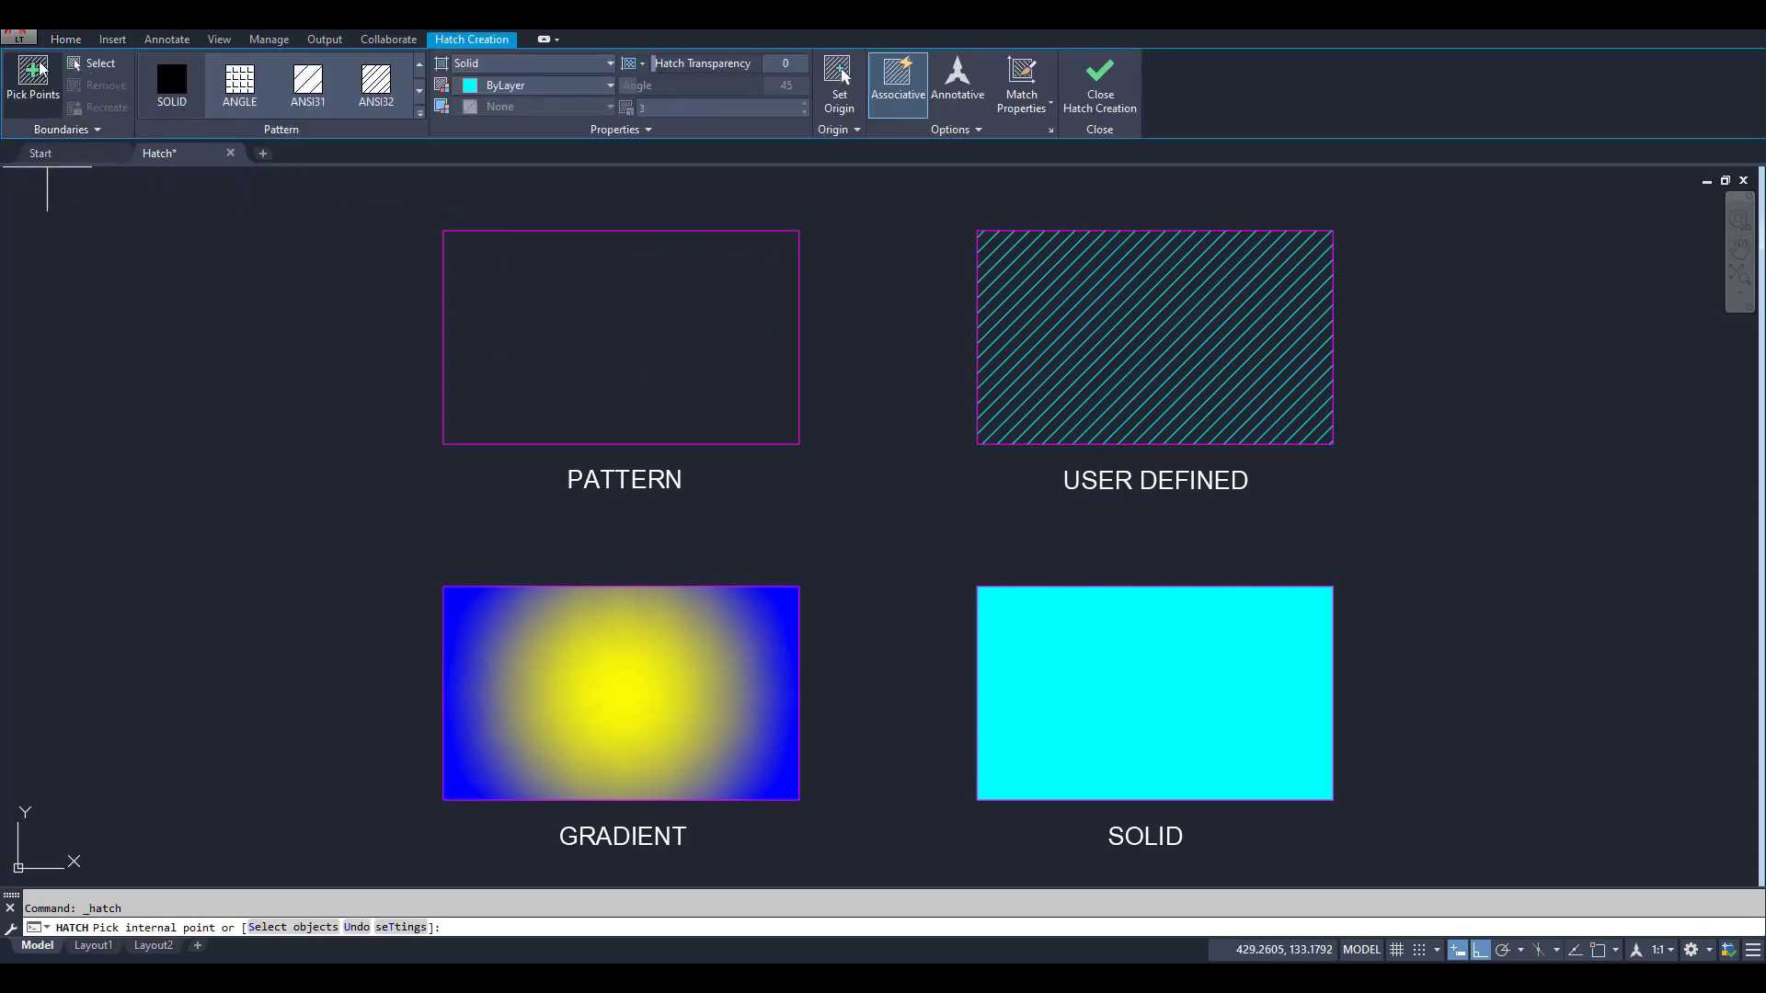
click(100, 66)
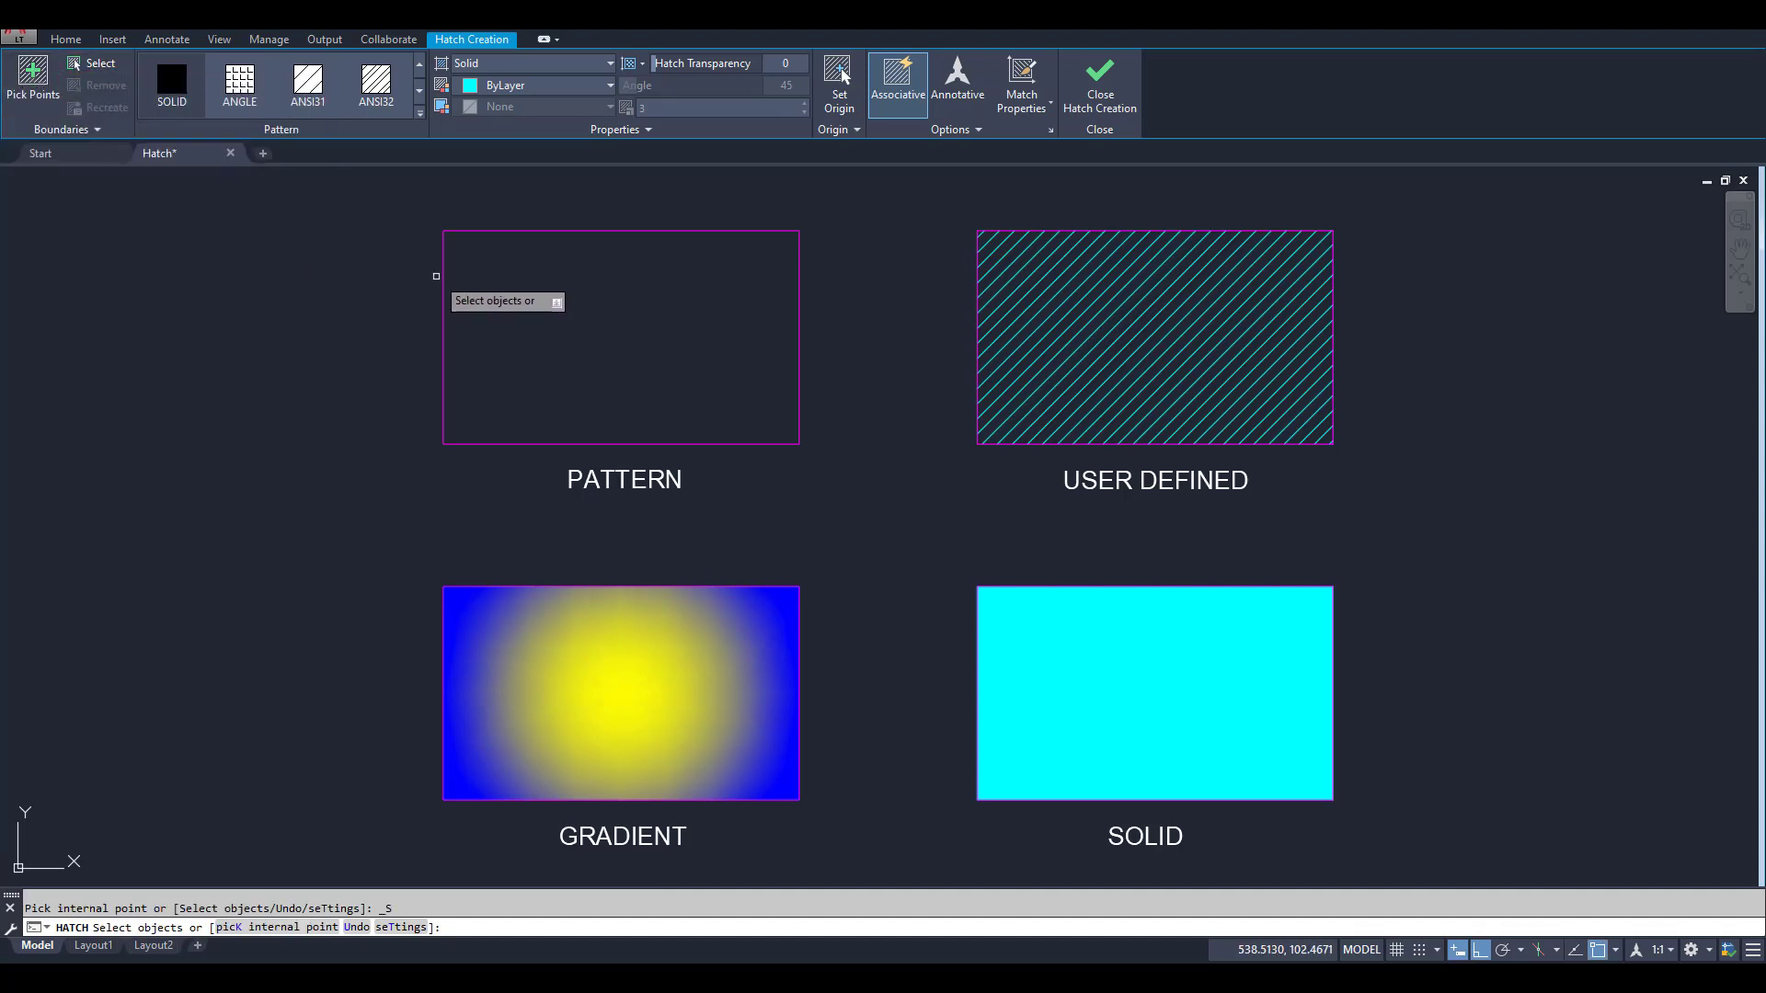
click(446, 278)
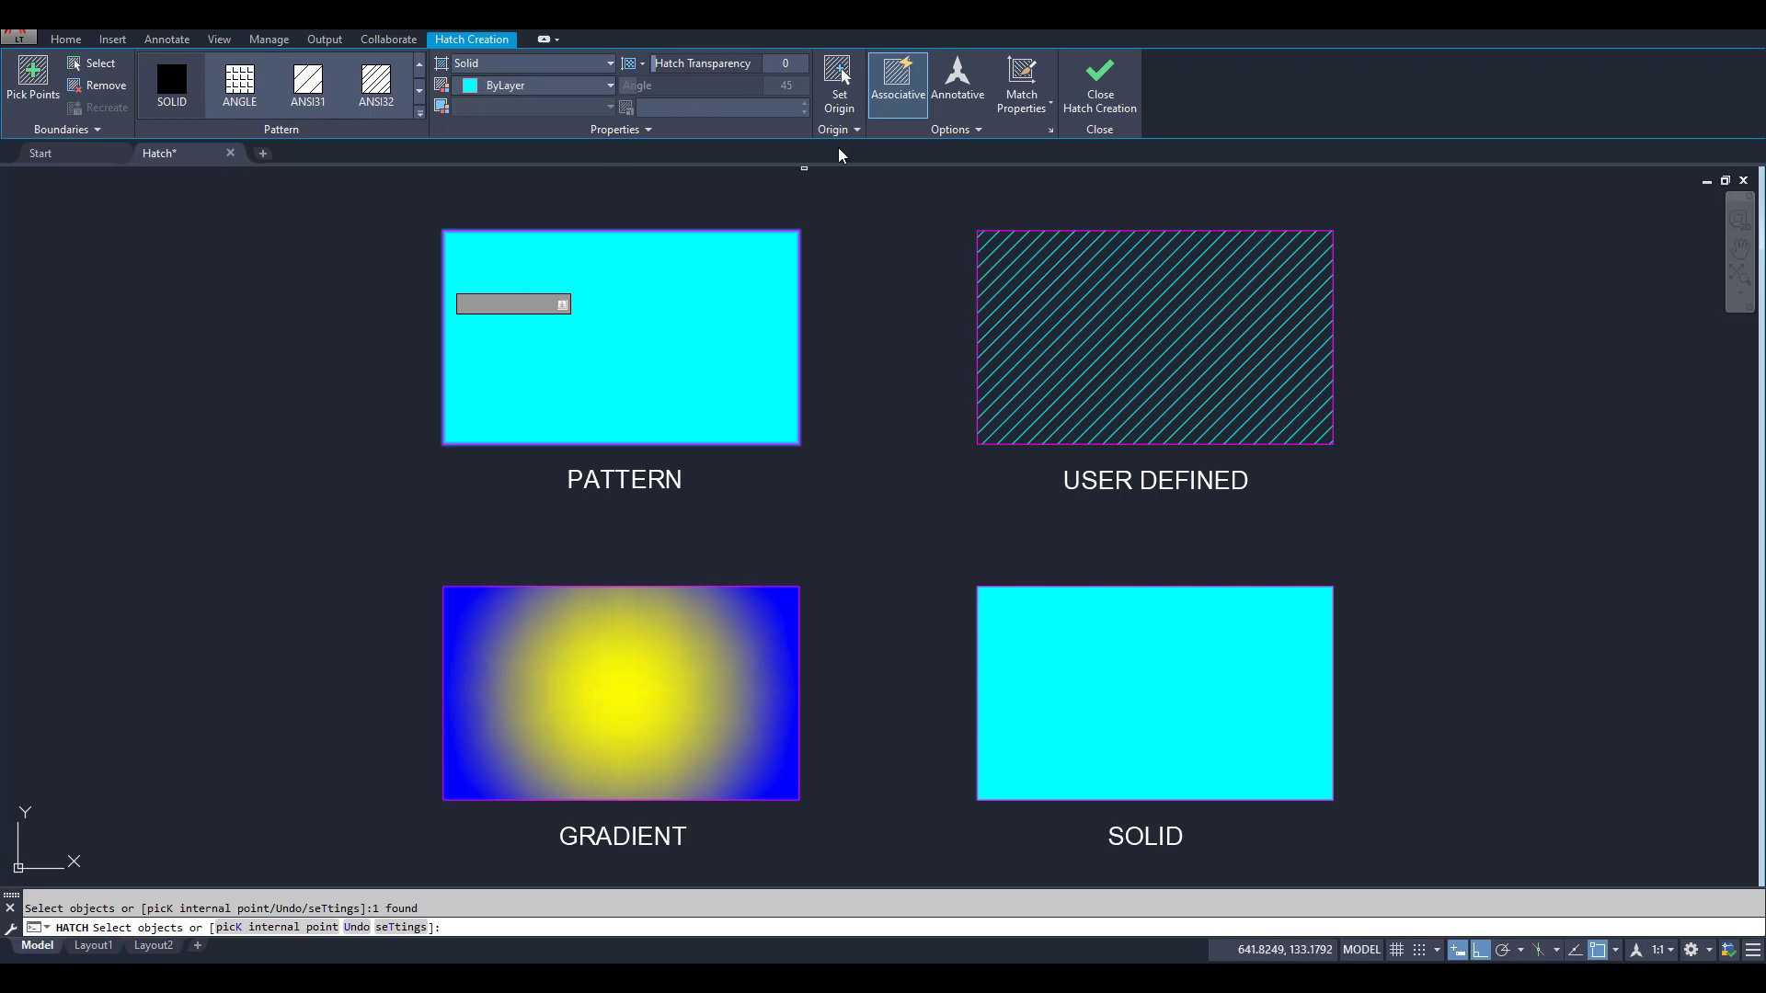
click(1100, 92)
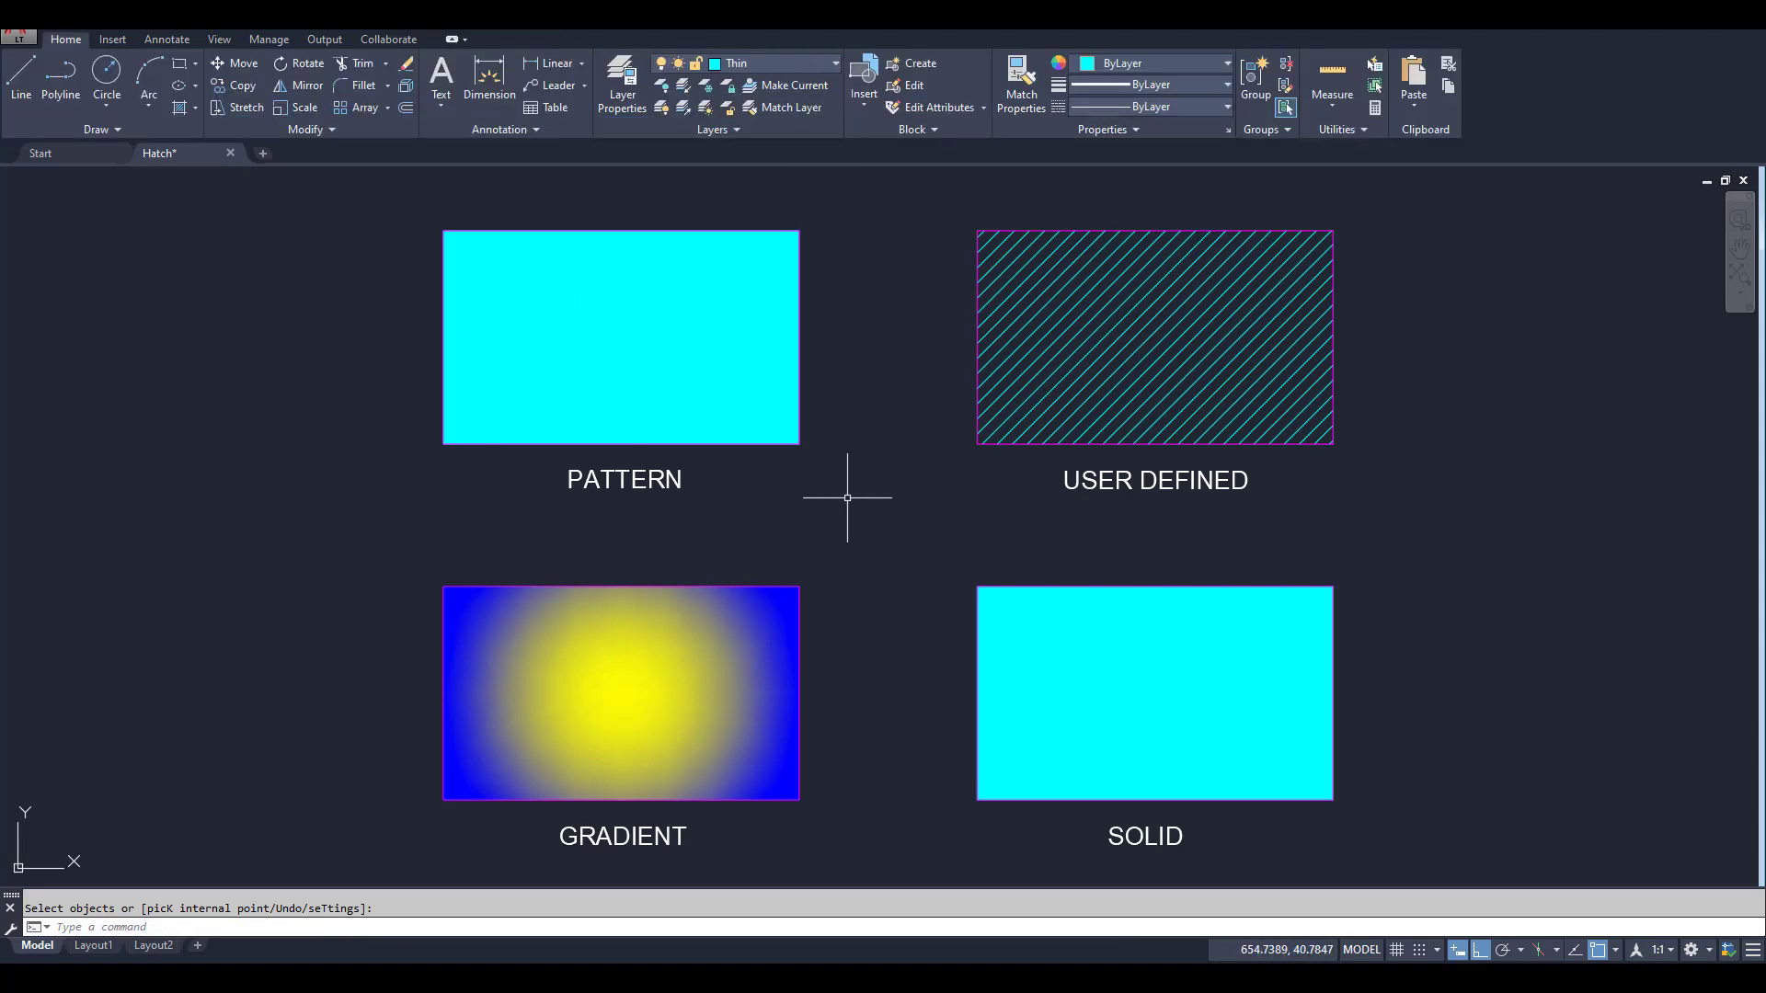
Edit the hatch in the rectangle labelled USER DEFINED, setting its line spacing to 5, and close the hatch editor.
click(1096, 358)
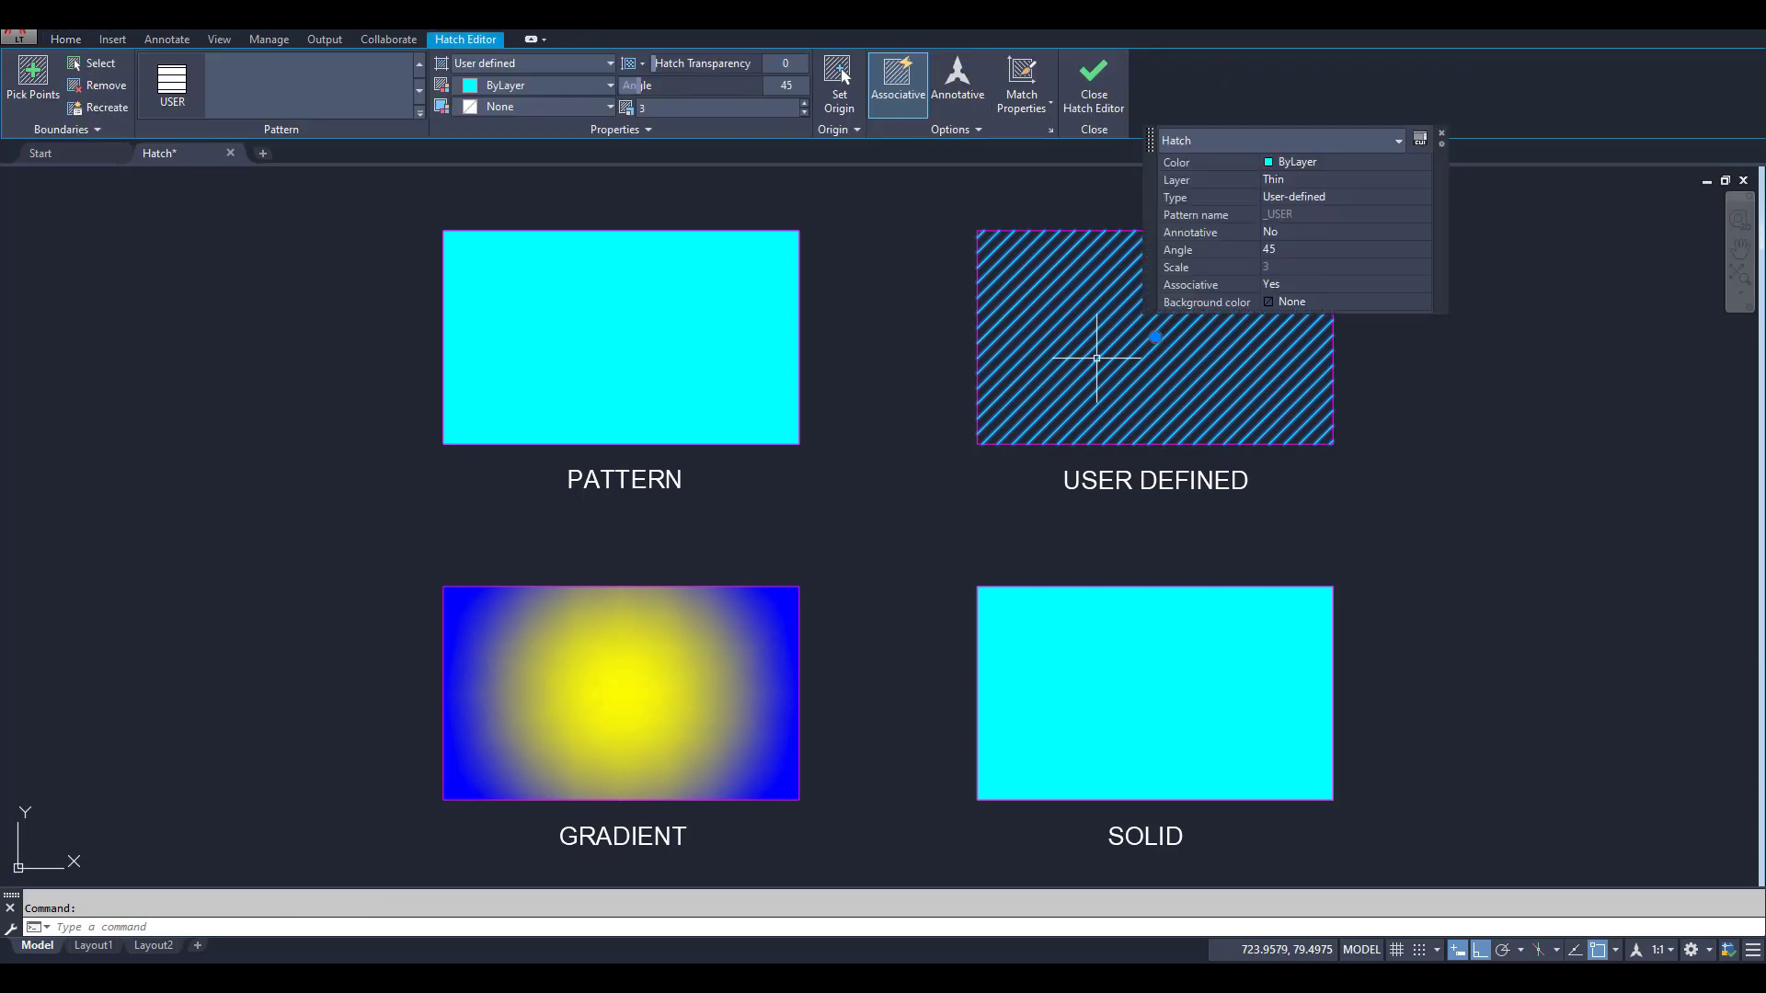
click(151, 81)
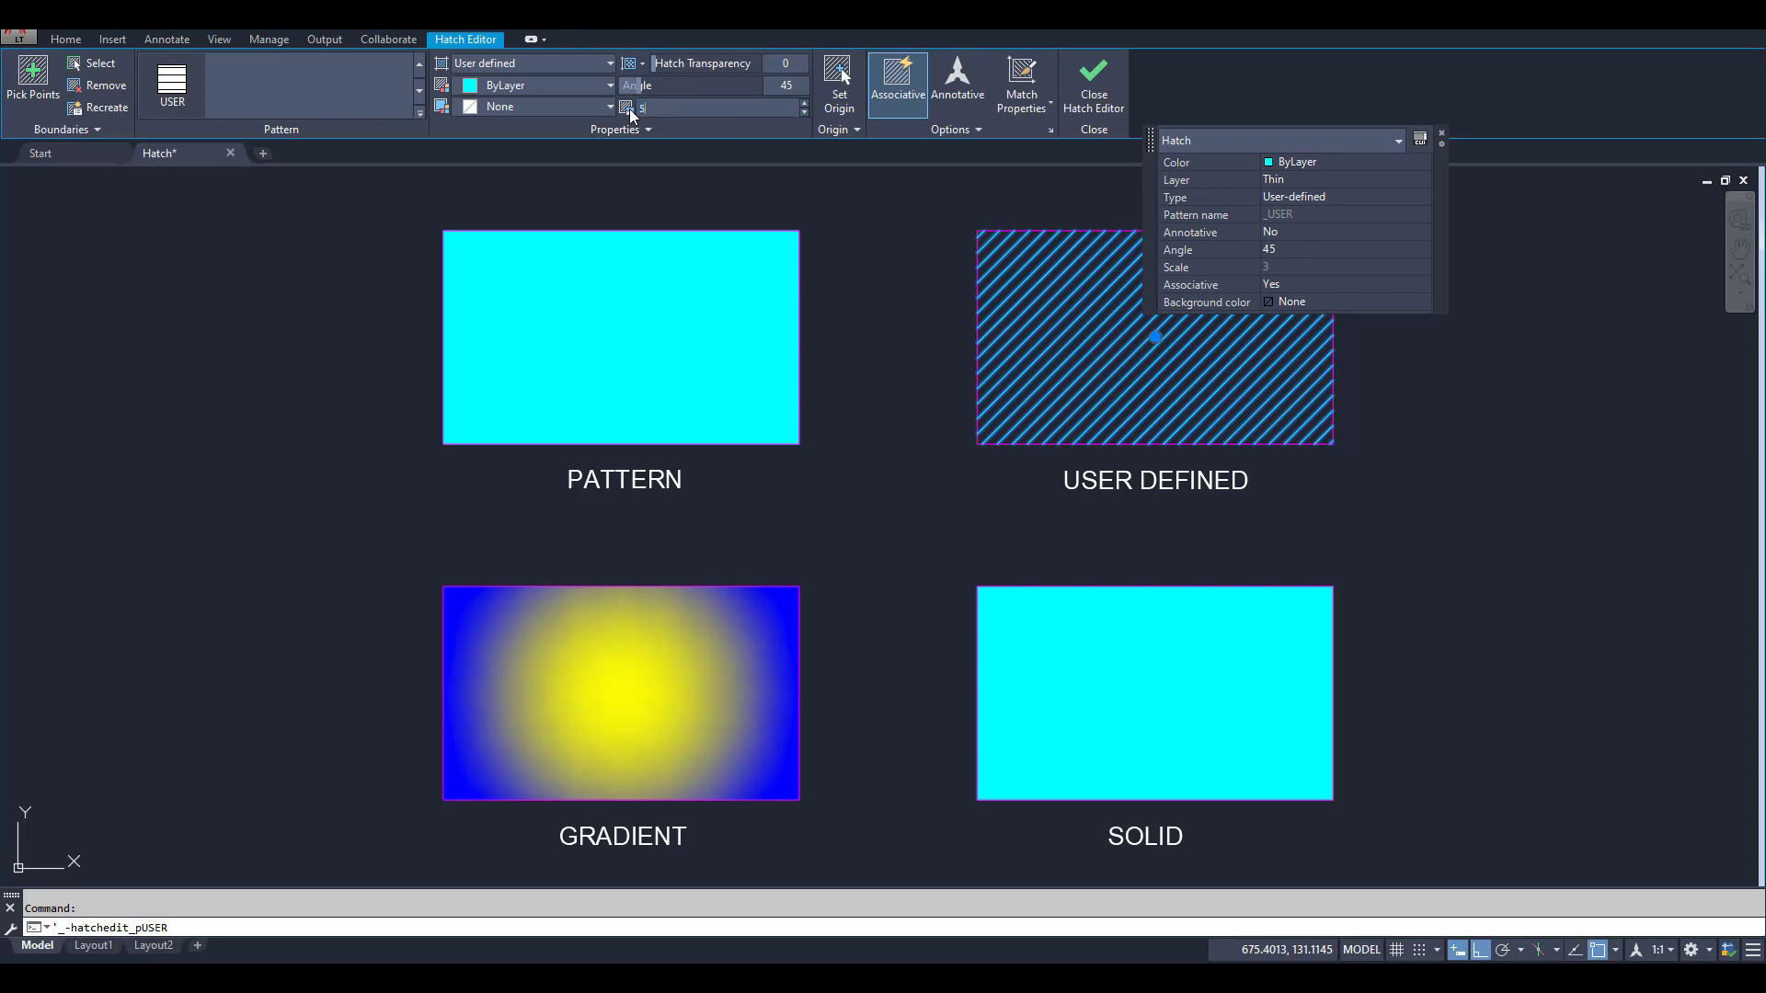
key(Return)
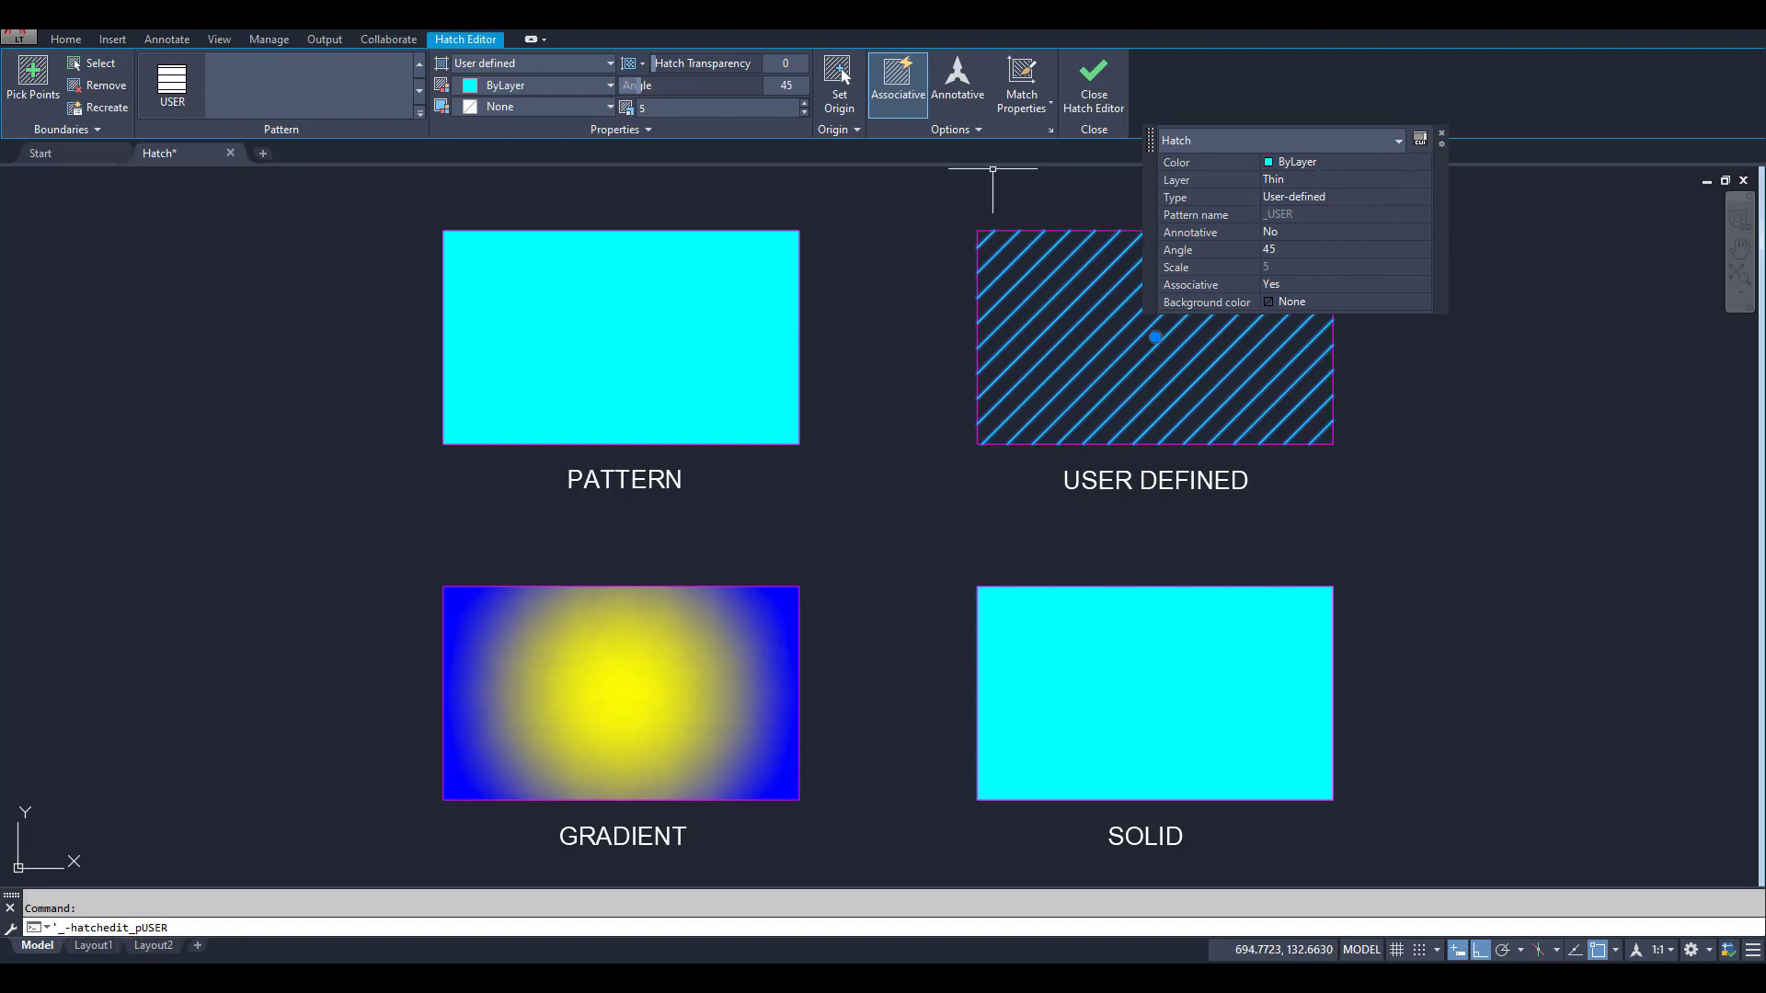
click(1095, 92)
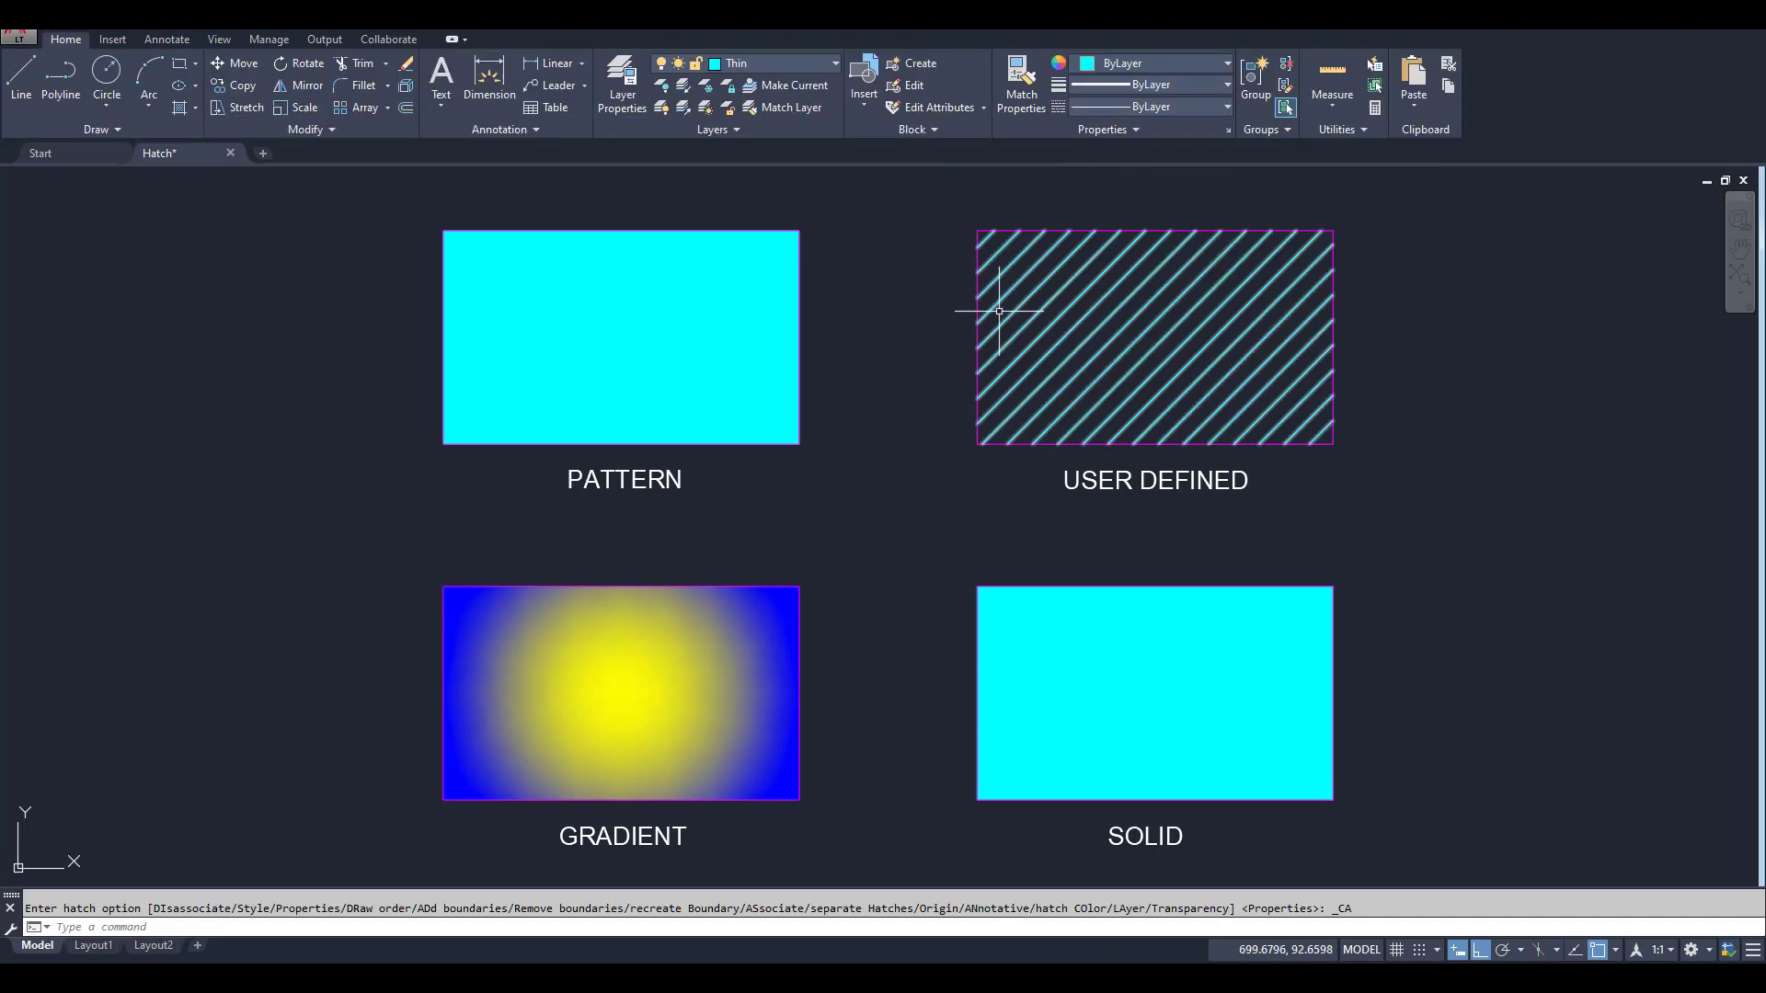
click(683, 671)
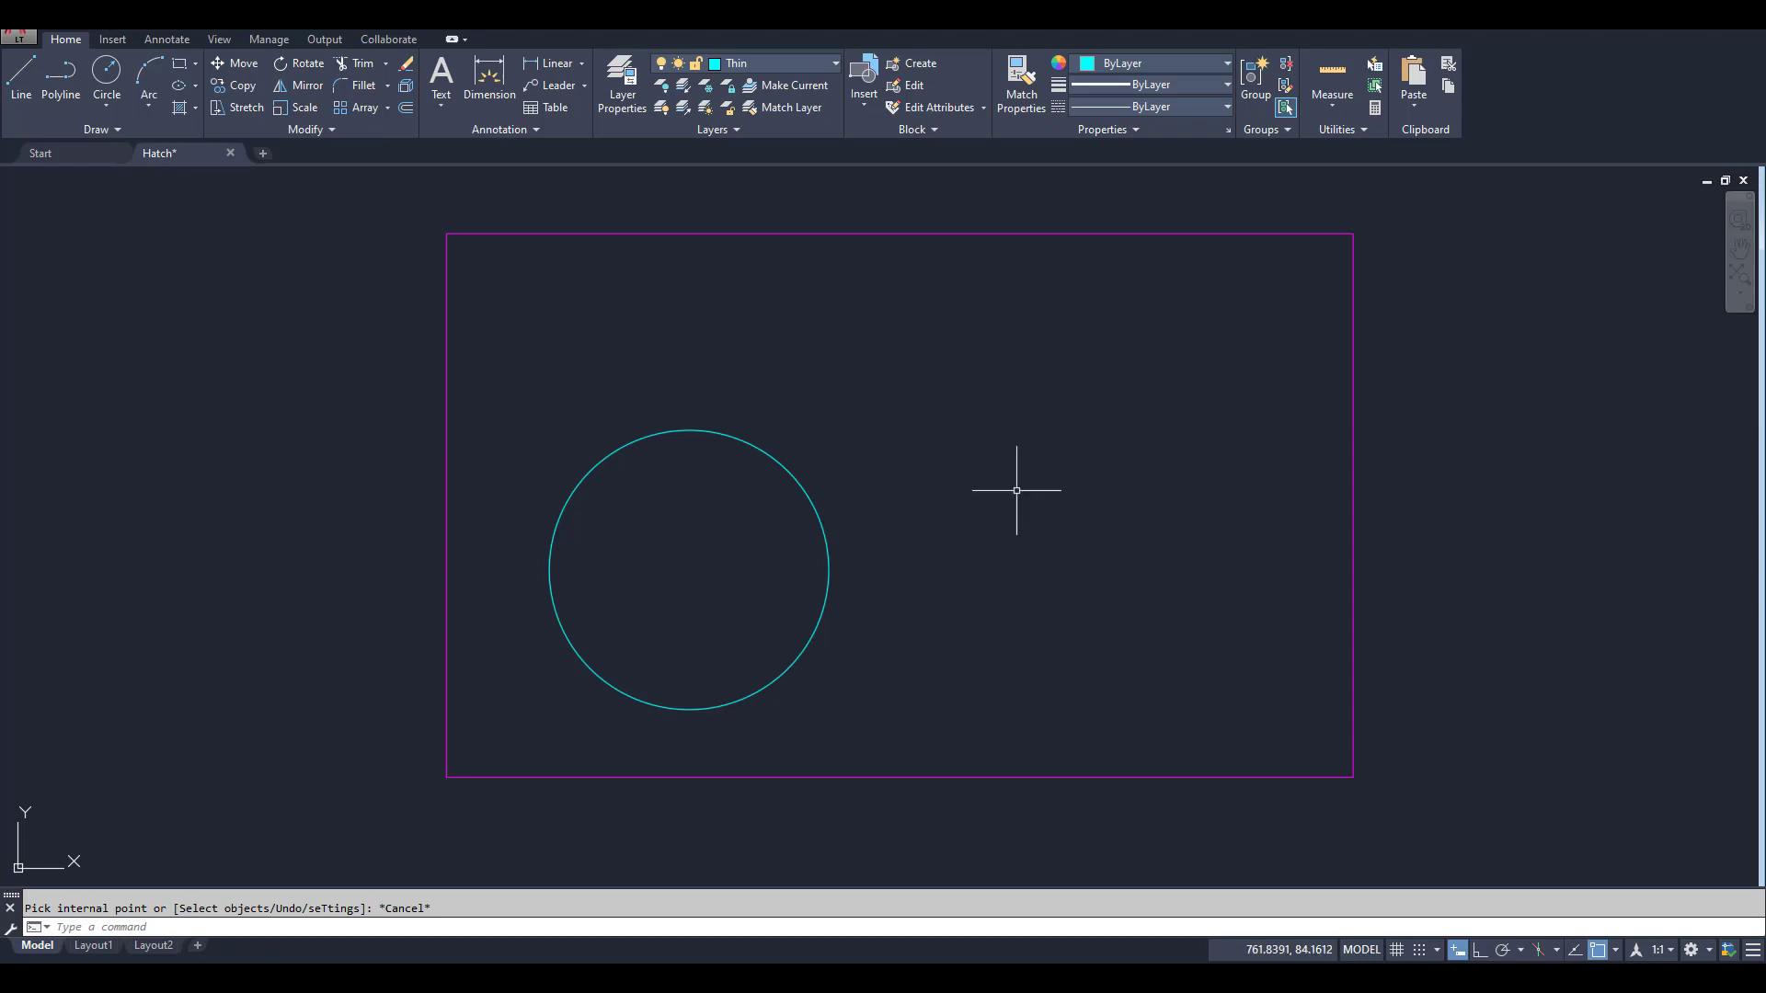
Apply an associative user-defined hatch to the area between the large rectangle and the circle inside it.
click(180, 107)
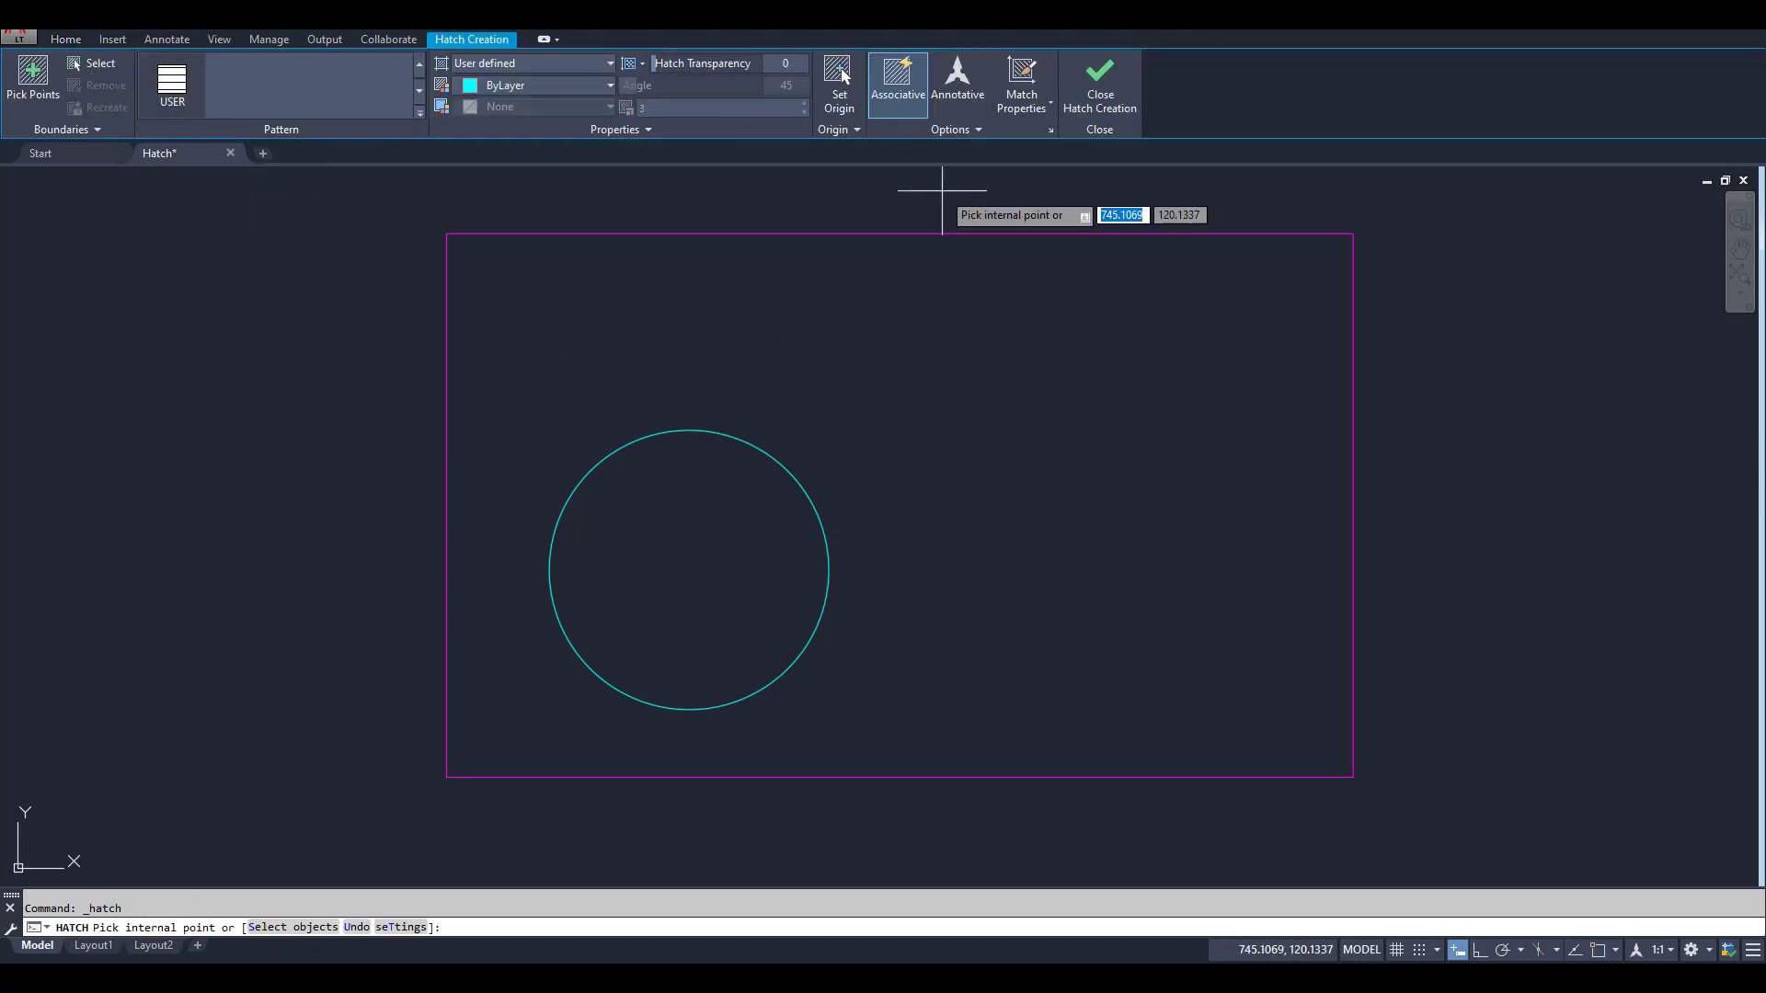
click(906, 92)
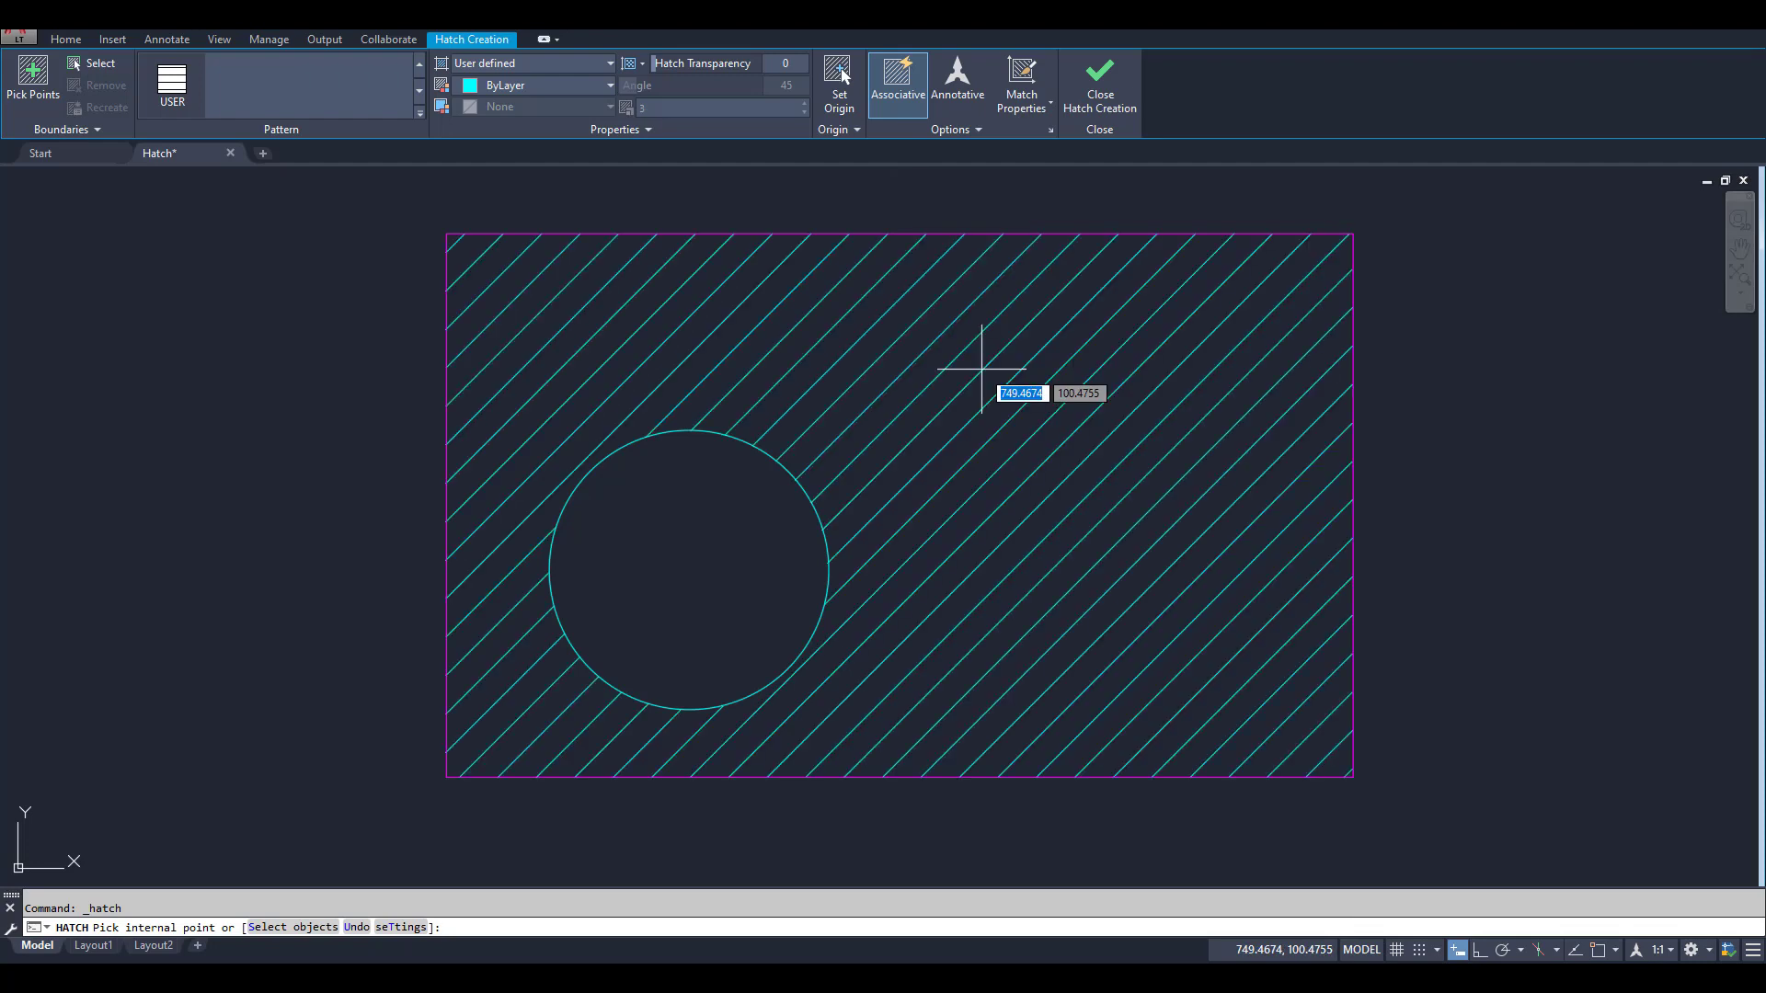
click(981, 368)
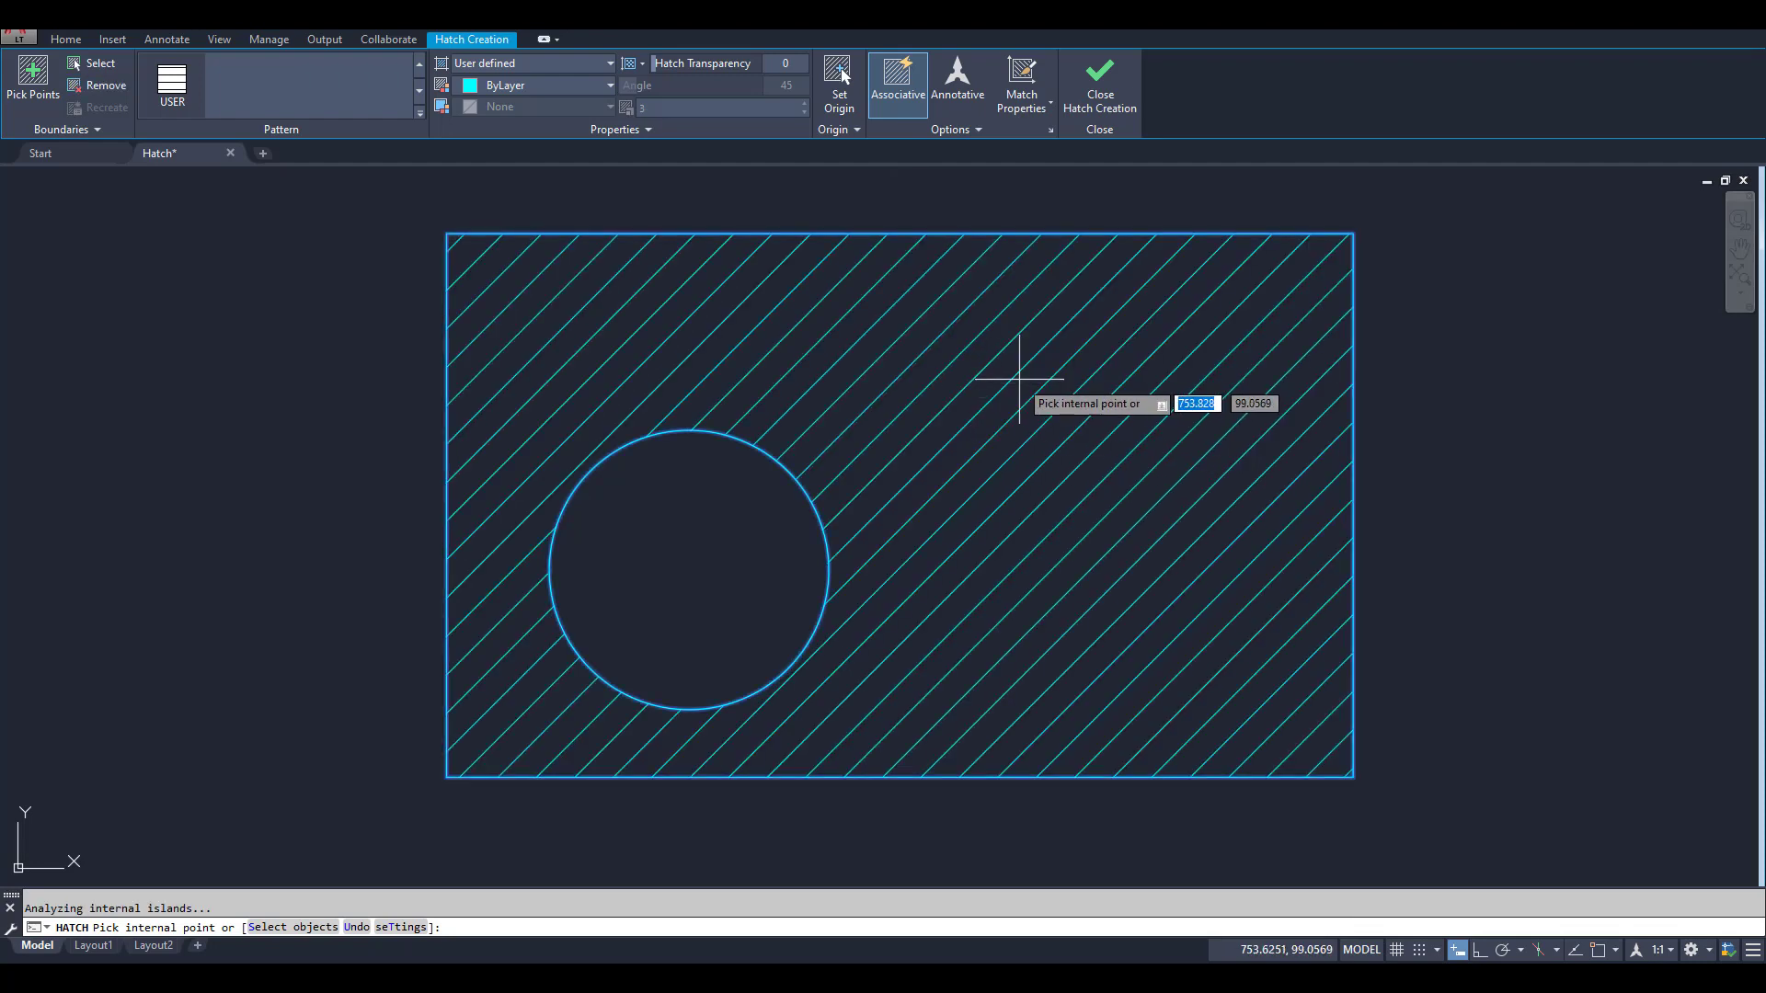
click(1102, 86)
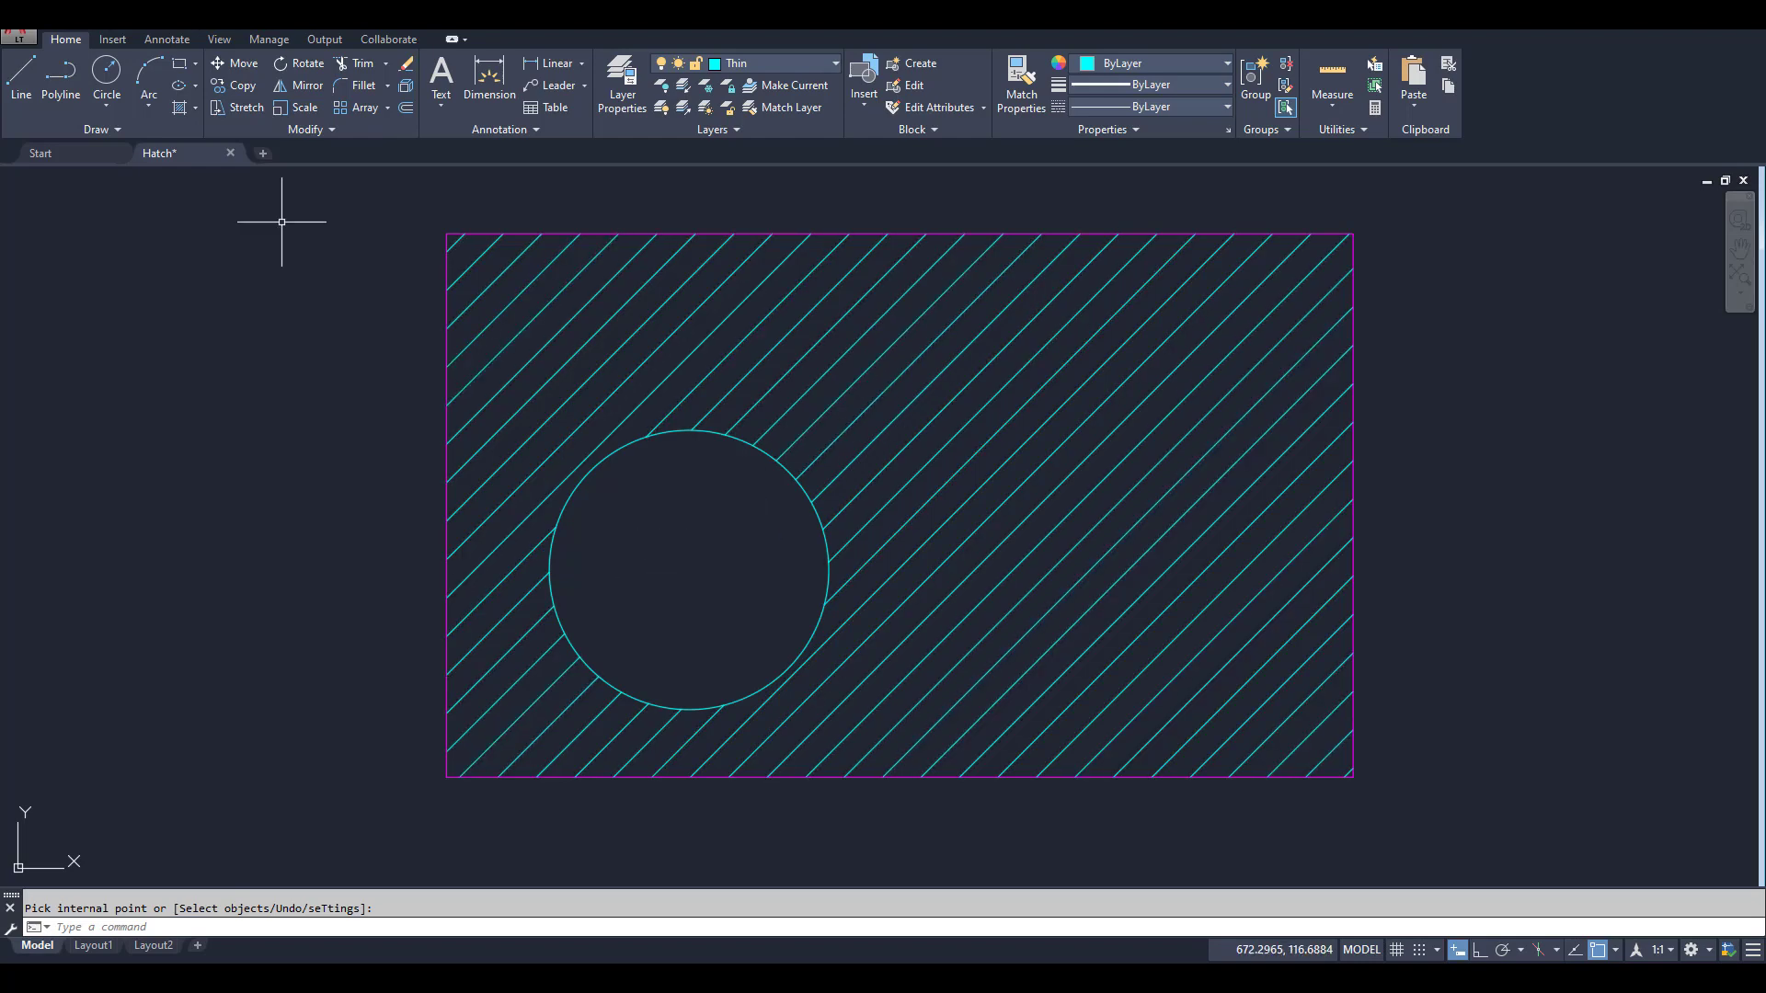
Move the circle diagonally up and to the right within the hatched rectangle.
click(245, 64)
click(620, 454)
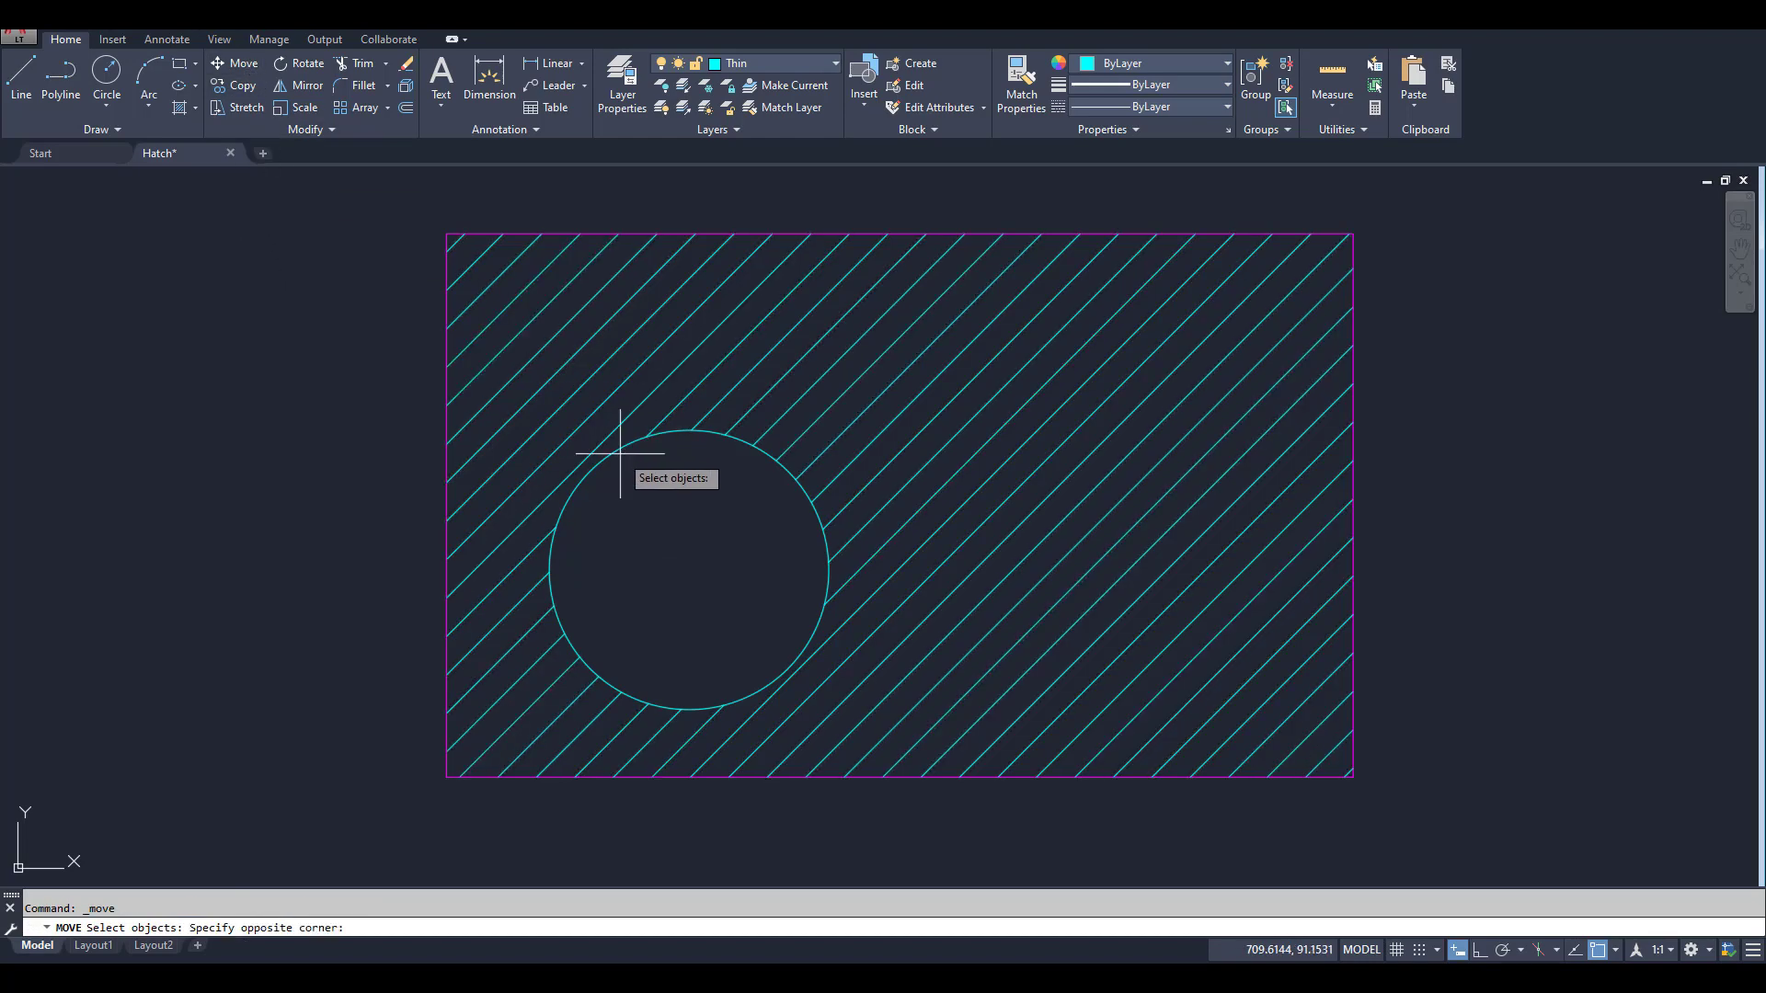
click(613, 441)
key(Return)
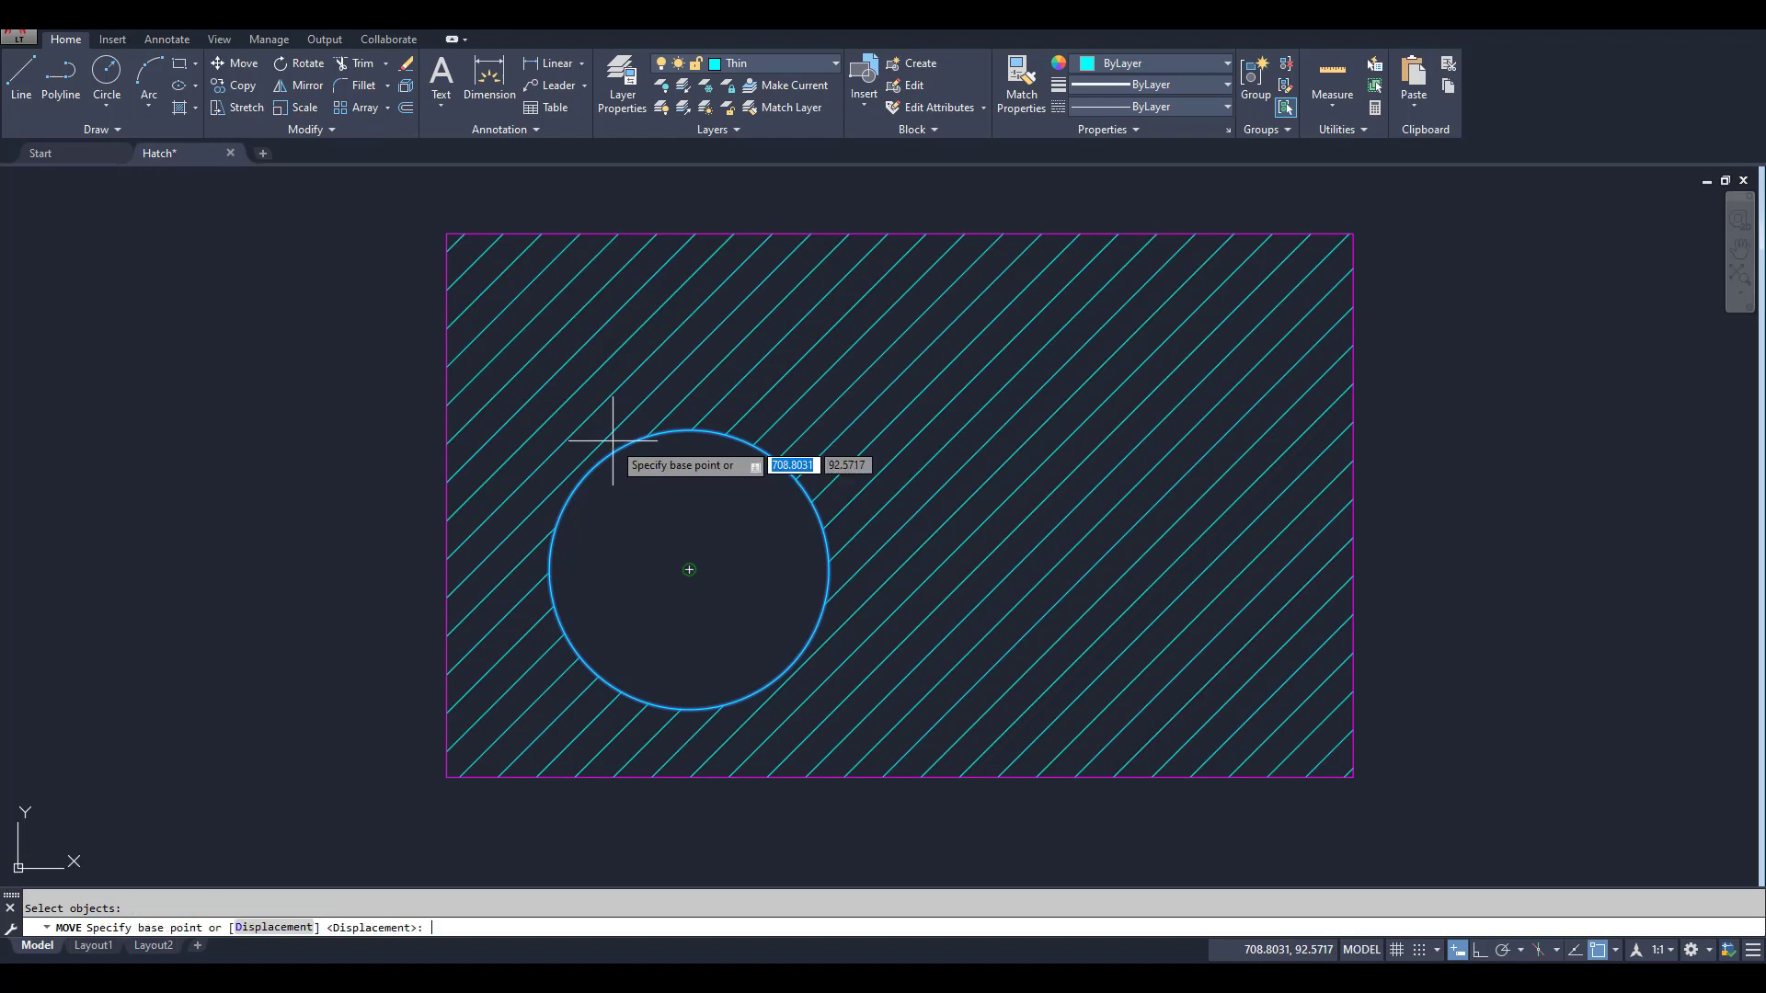
click(295, 569)
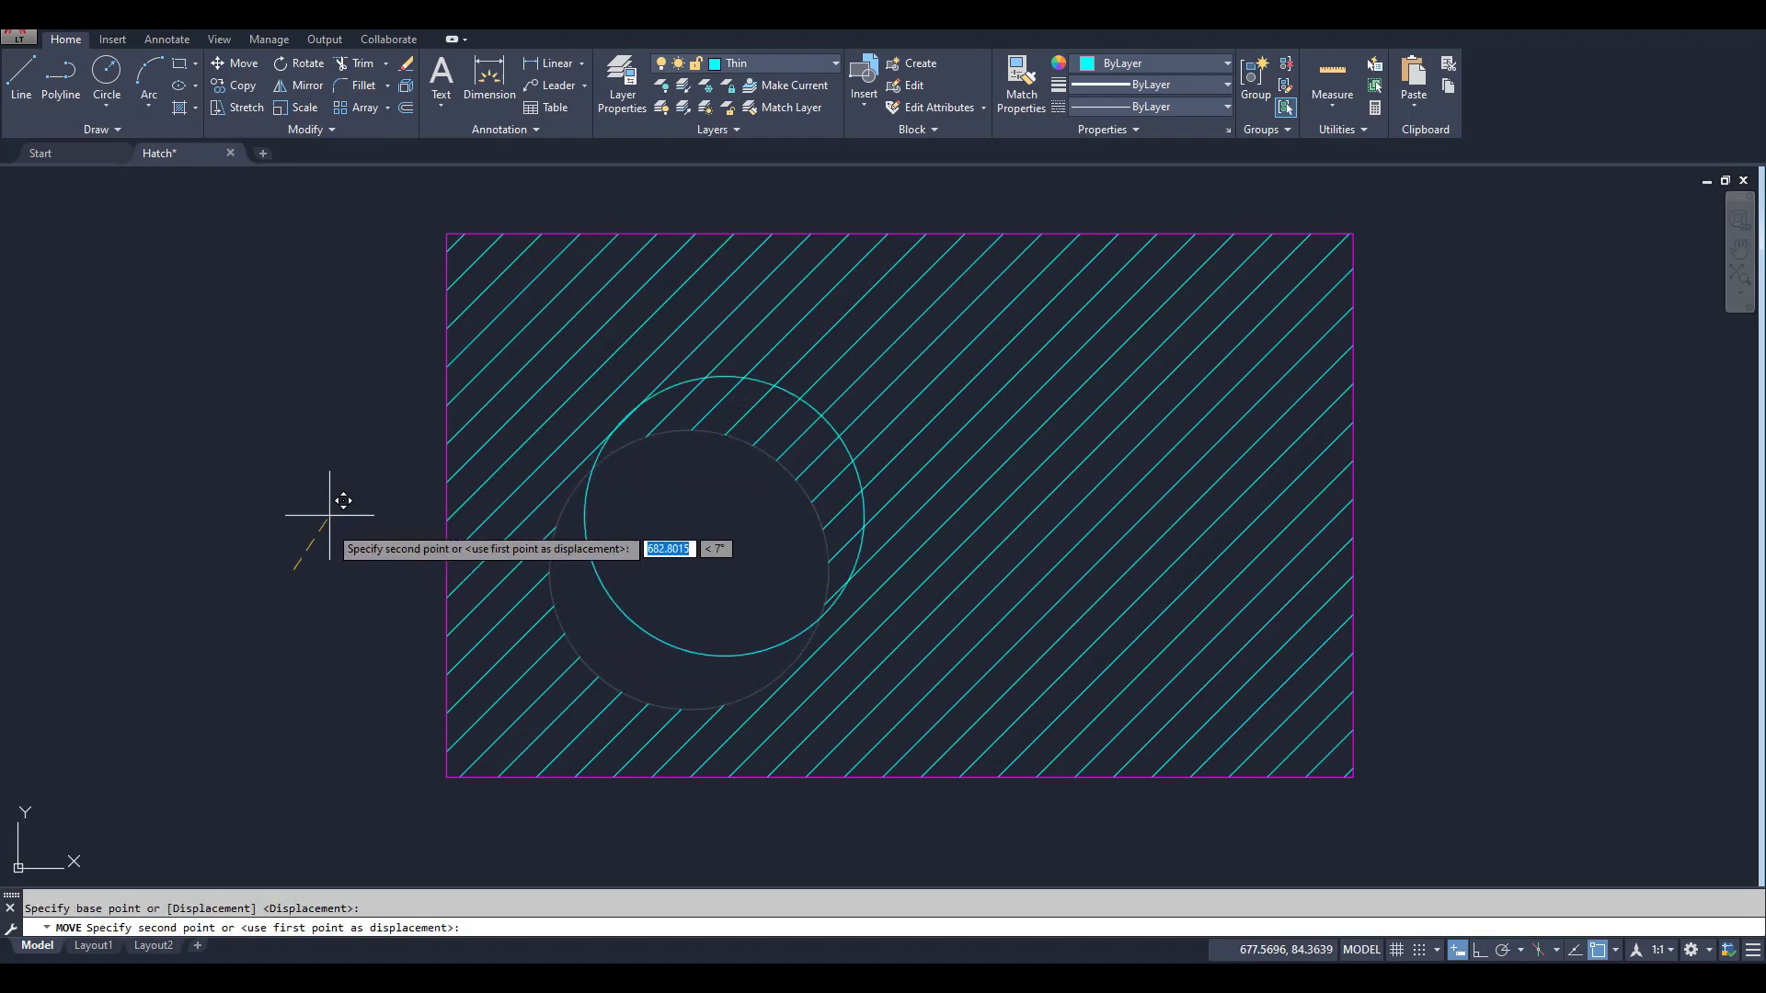
click(396, 438)
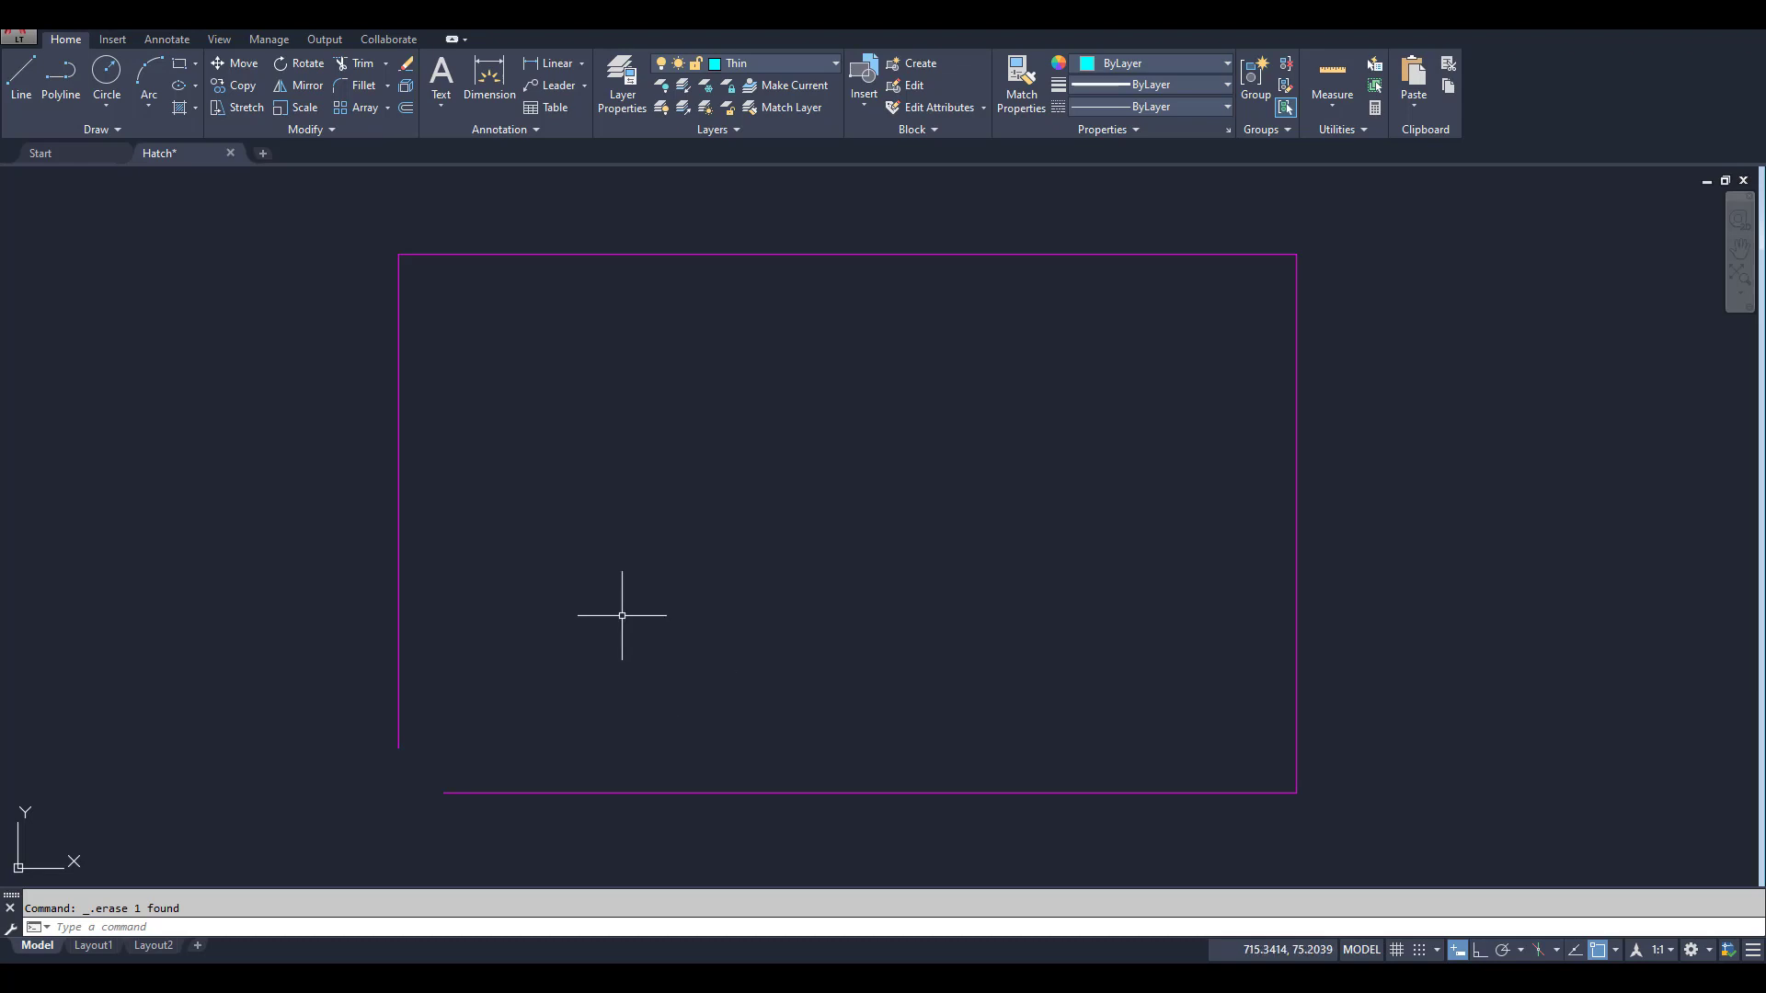
Try to hatch the inside of the rectangle that has an open lower-left corner.
click(182, 109)
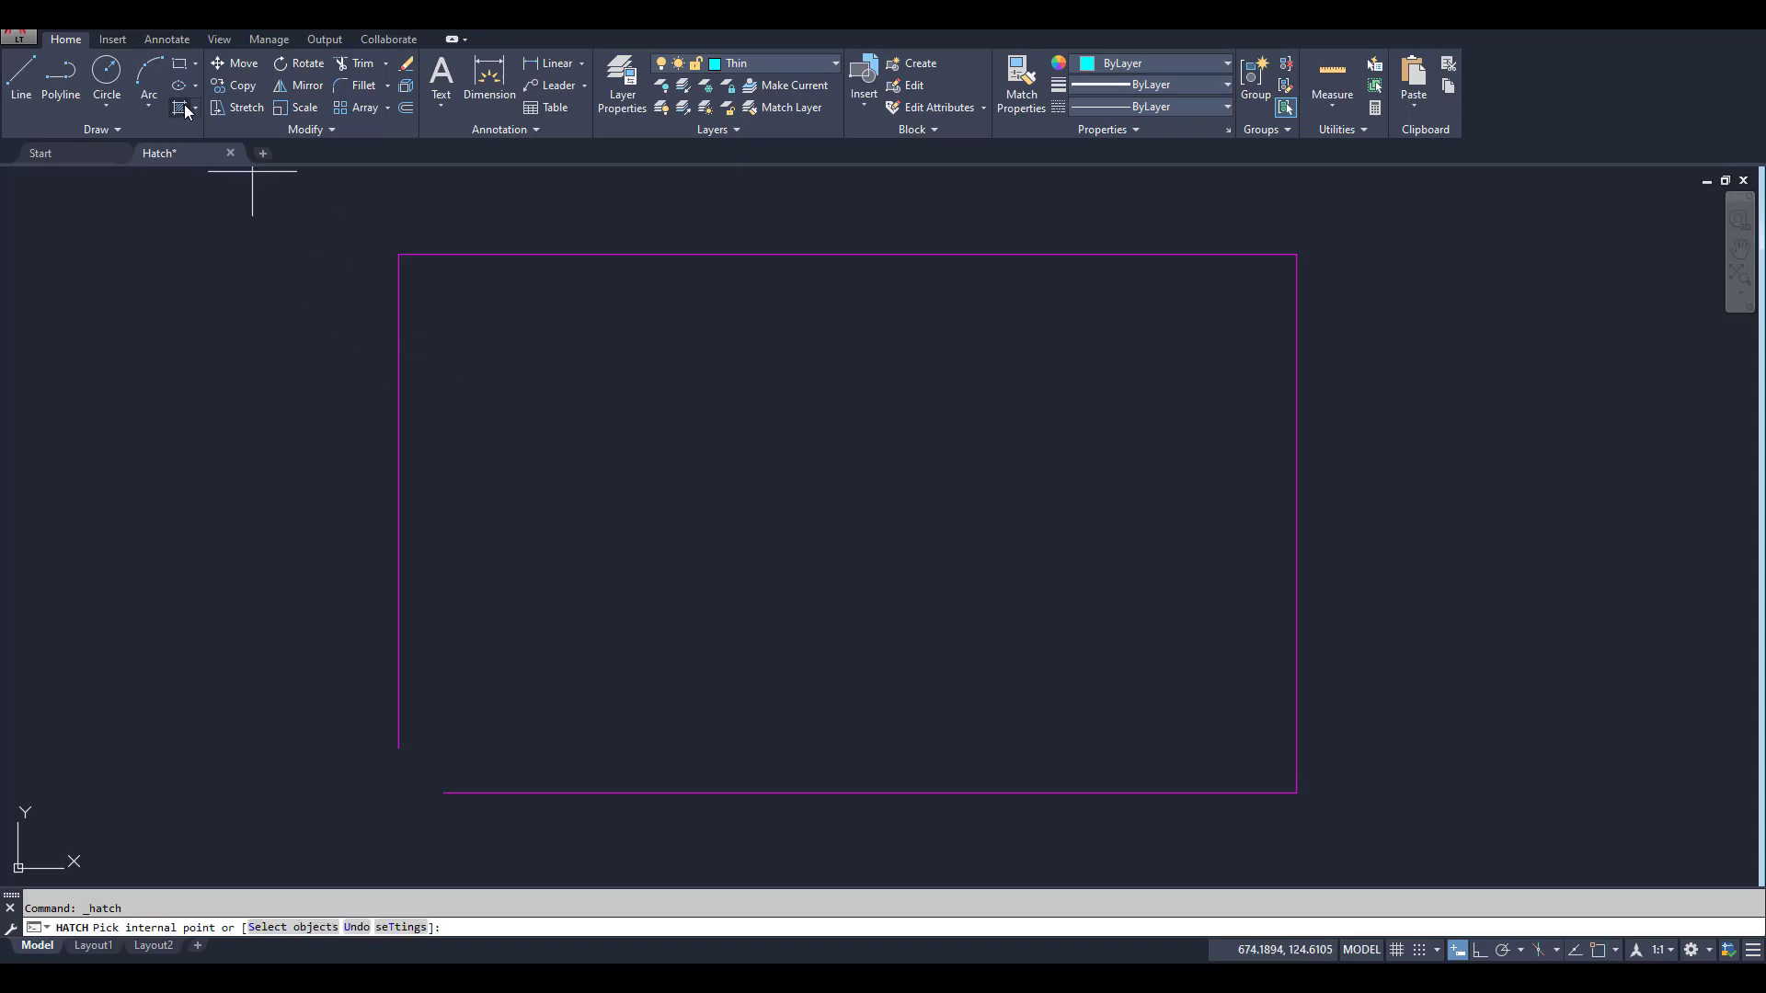
click(764, 436)
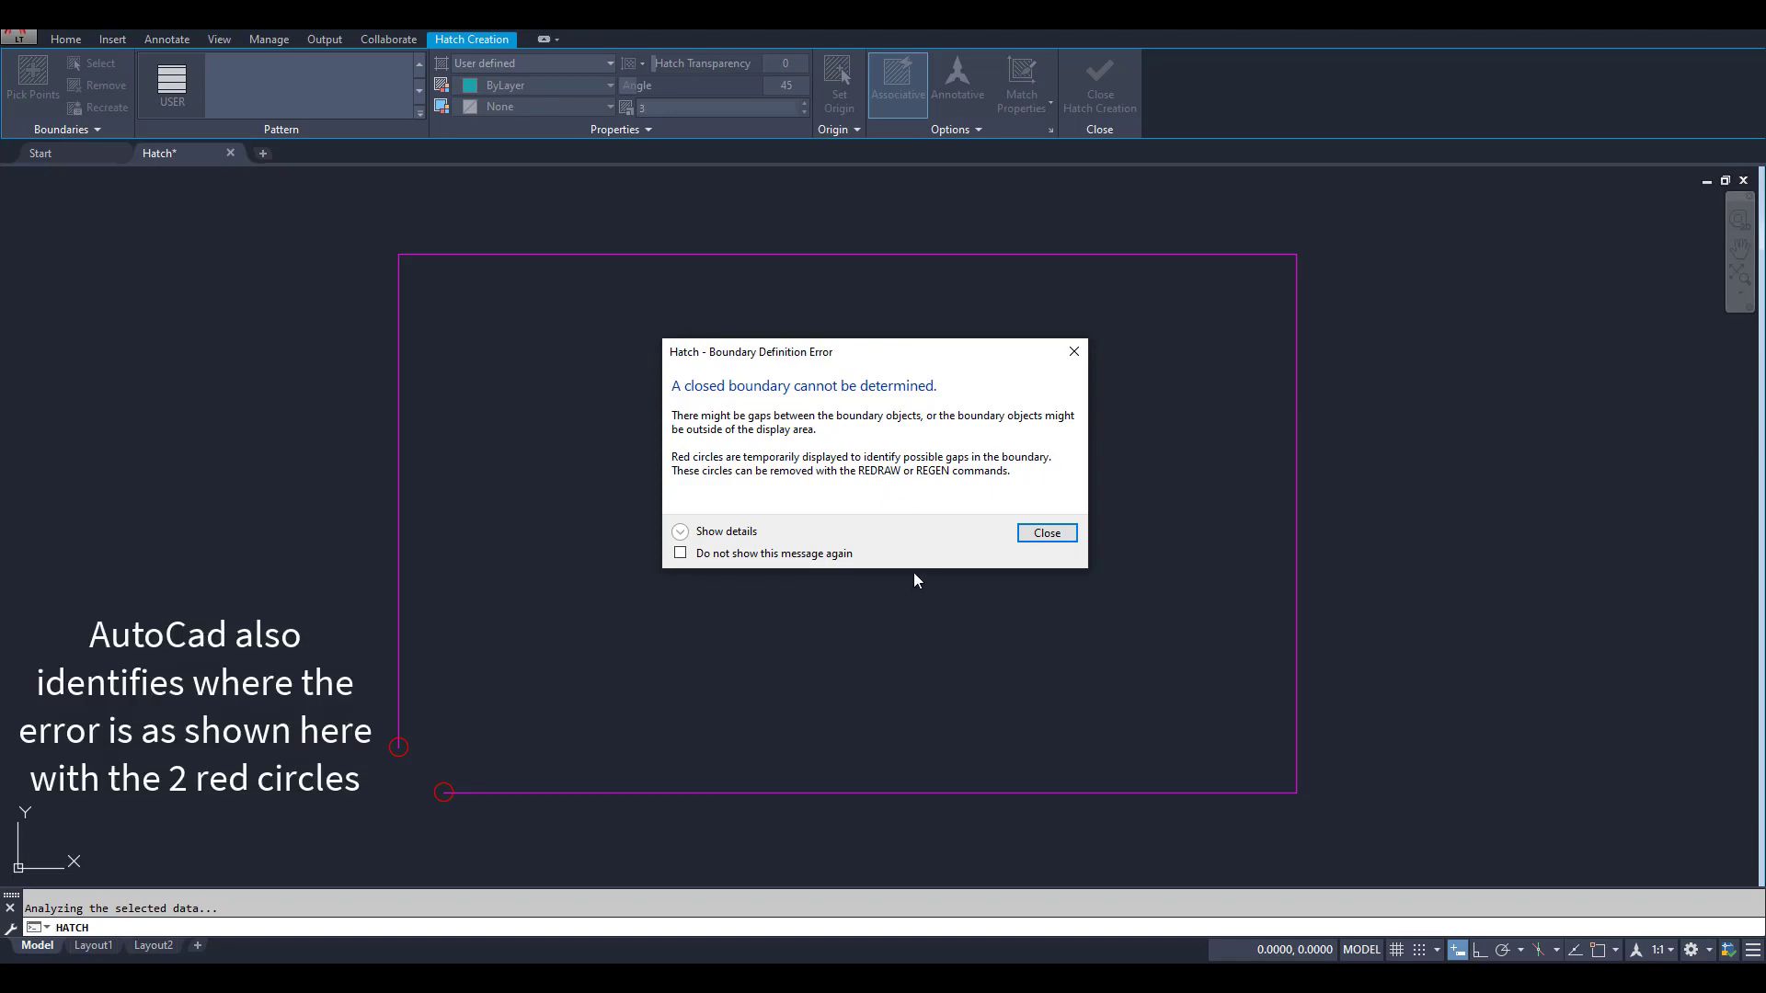
click(1058, 535)
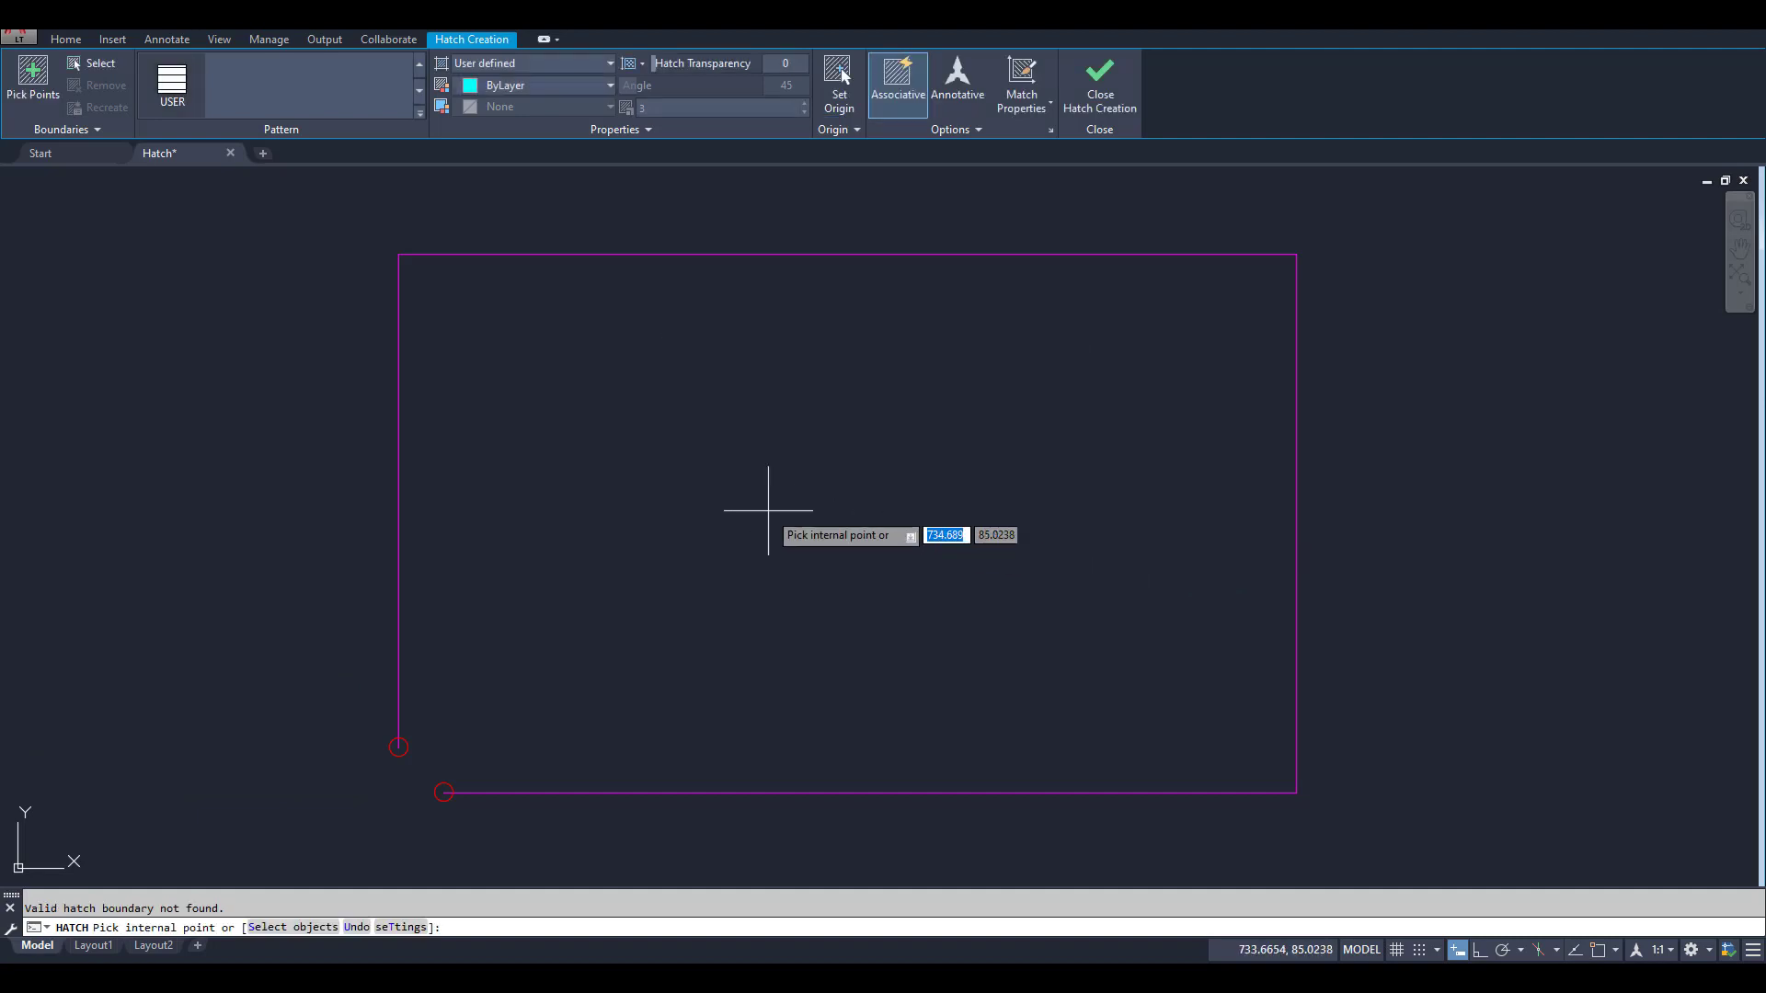
key(Escape)
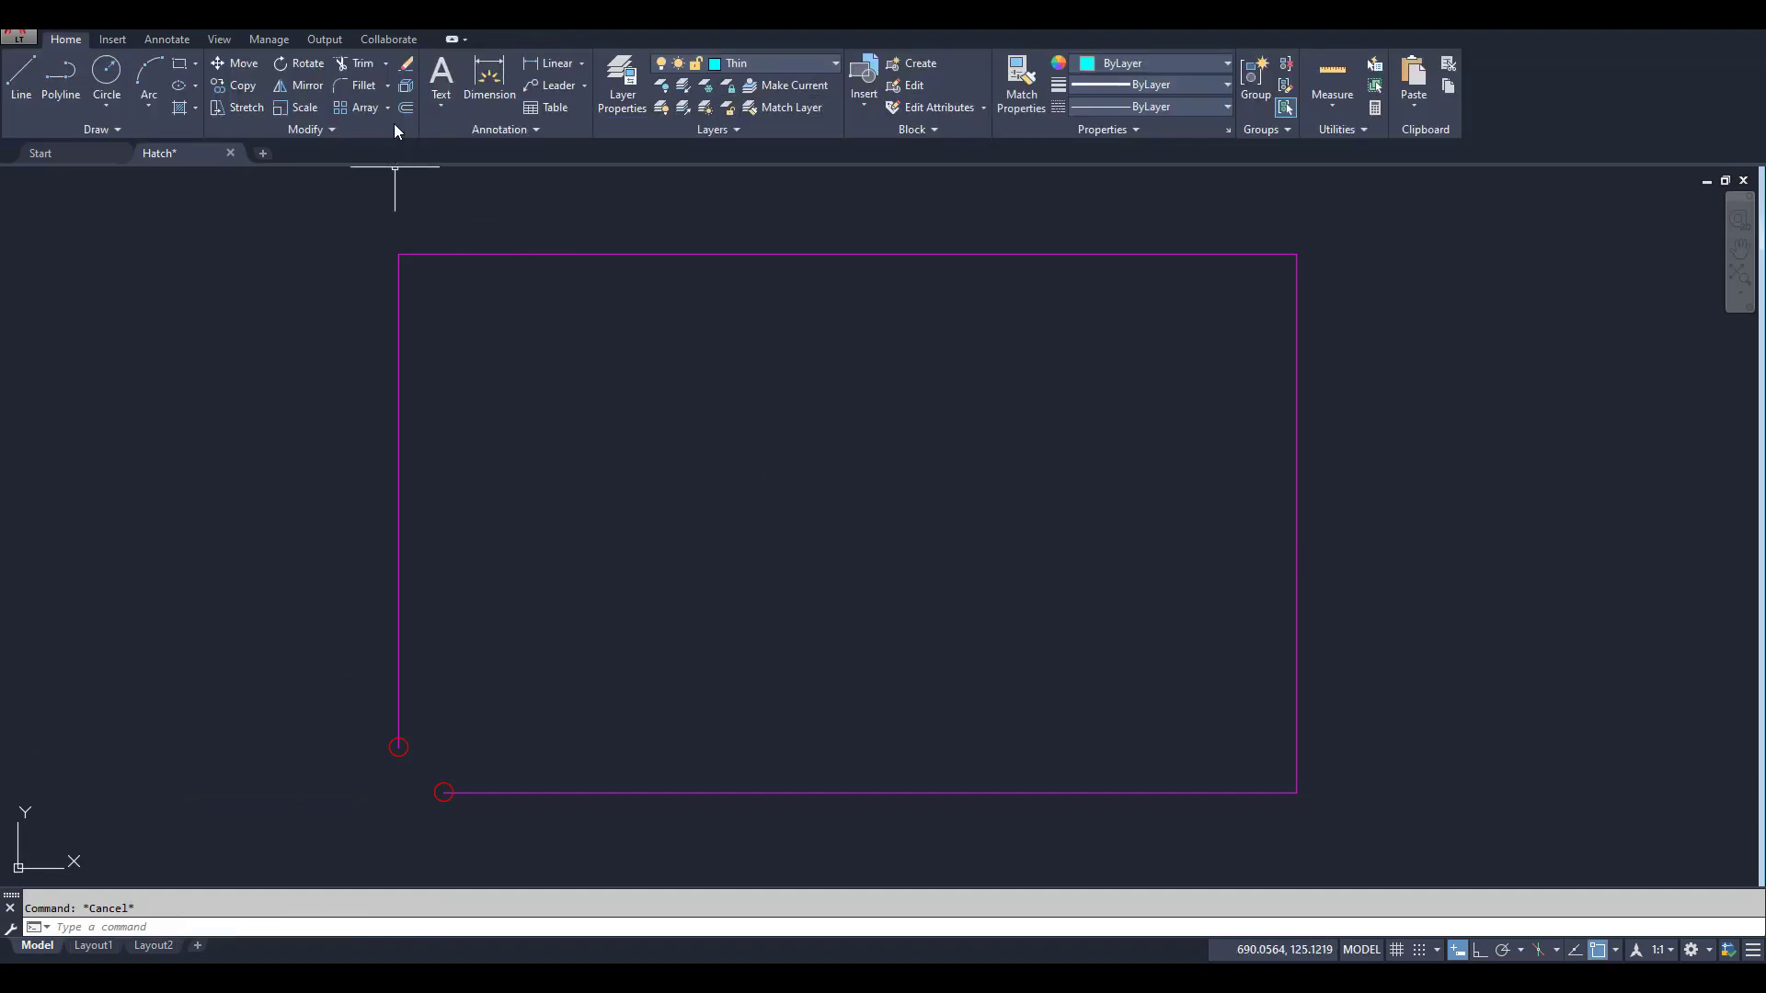
Close the rectangle's open lower-left corner by filleting its bottom and left edges with a radius of 0.
click(358, 84)
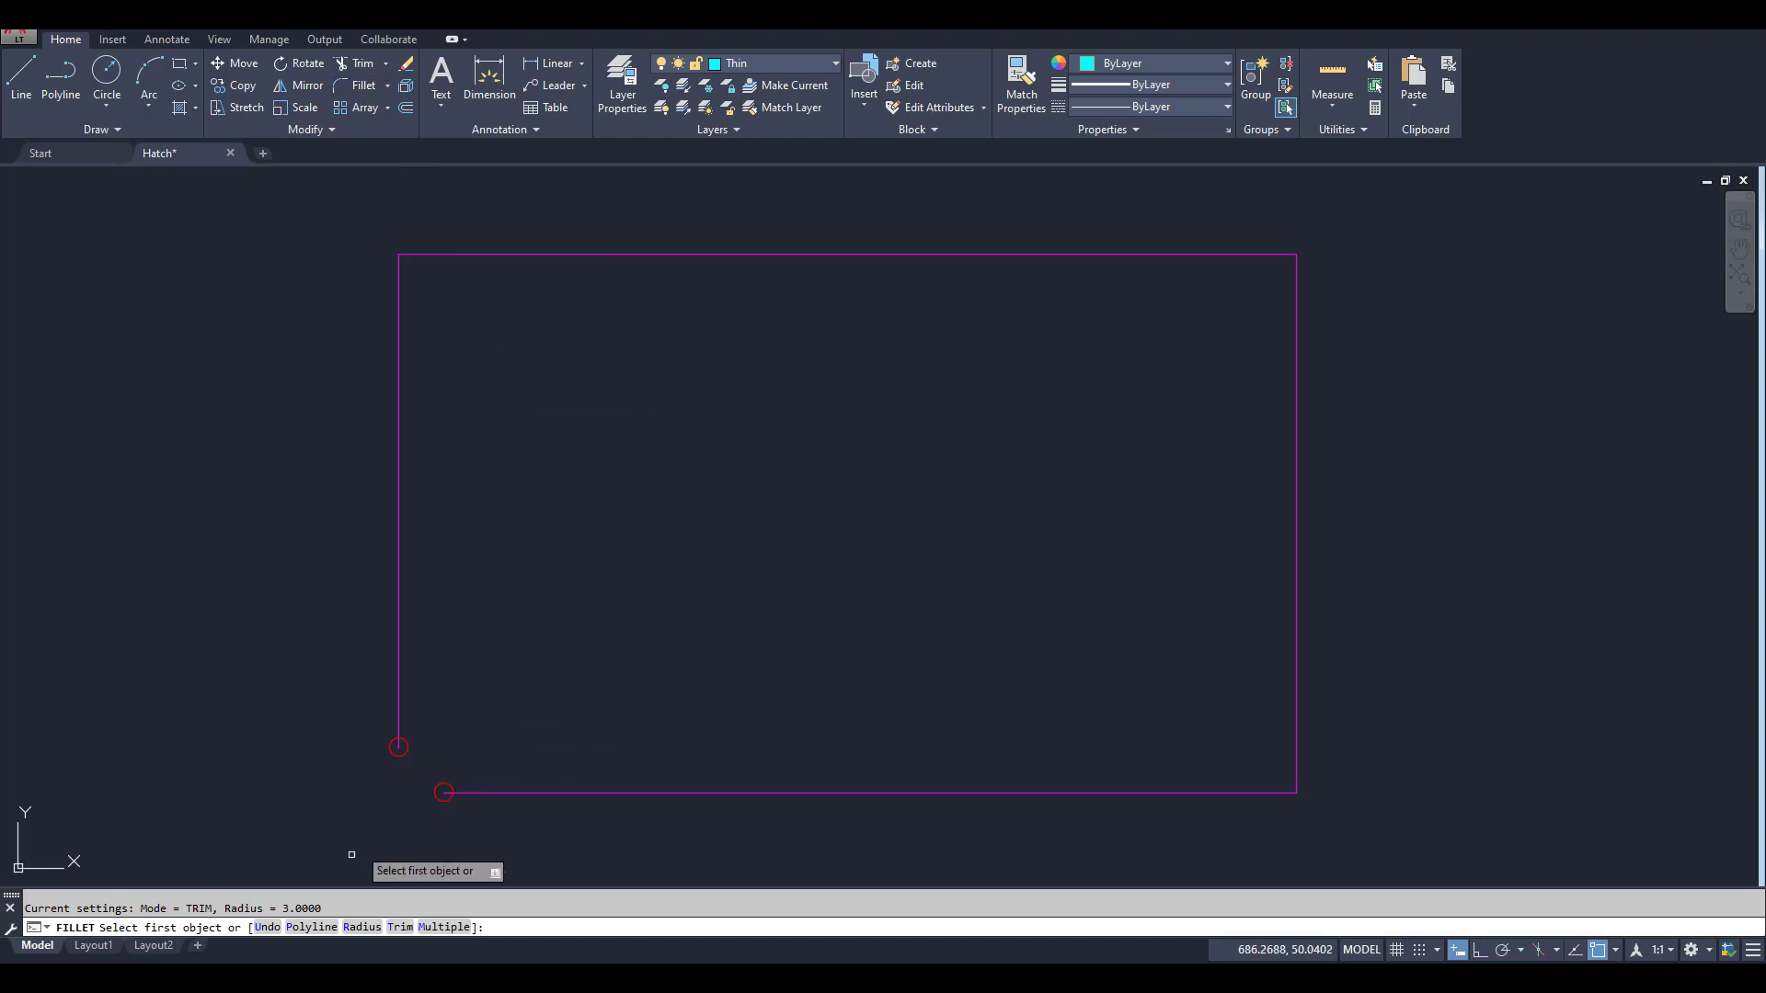
click(363, 926)
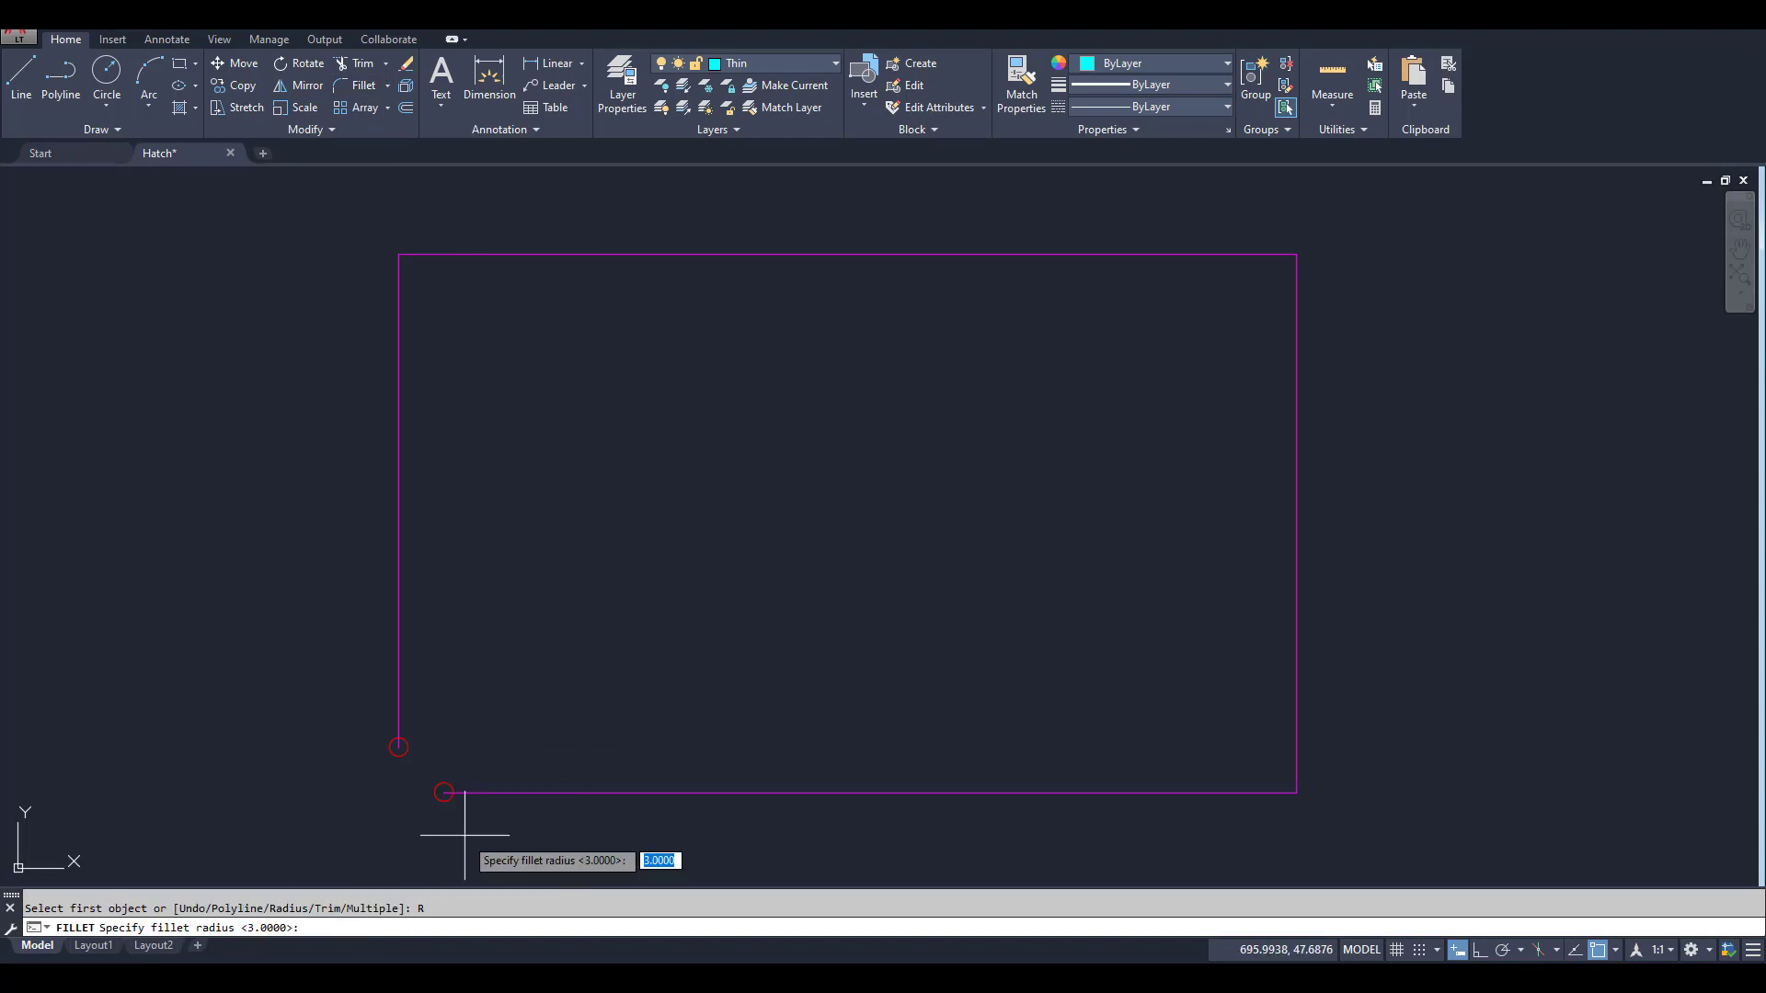
text(0)
key(Return)
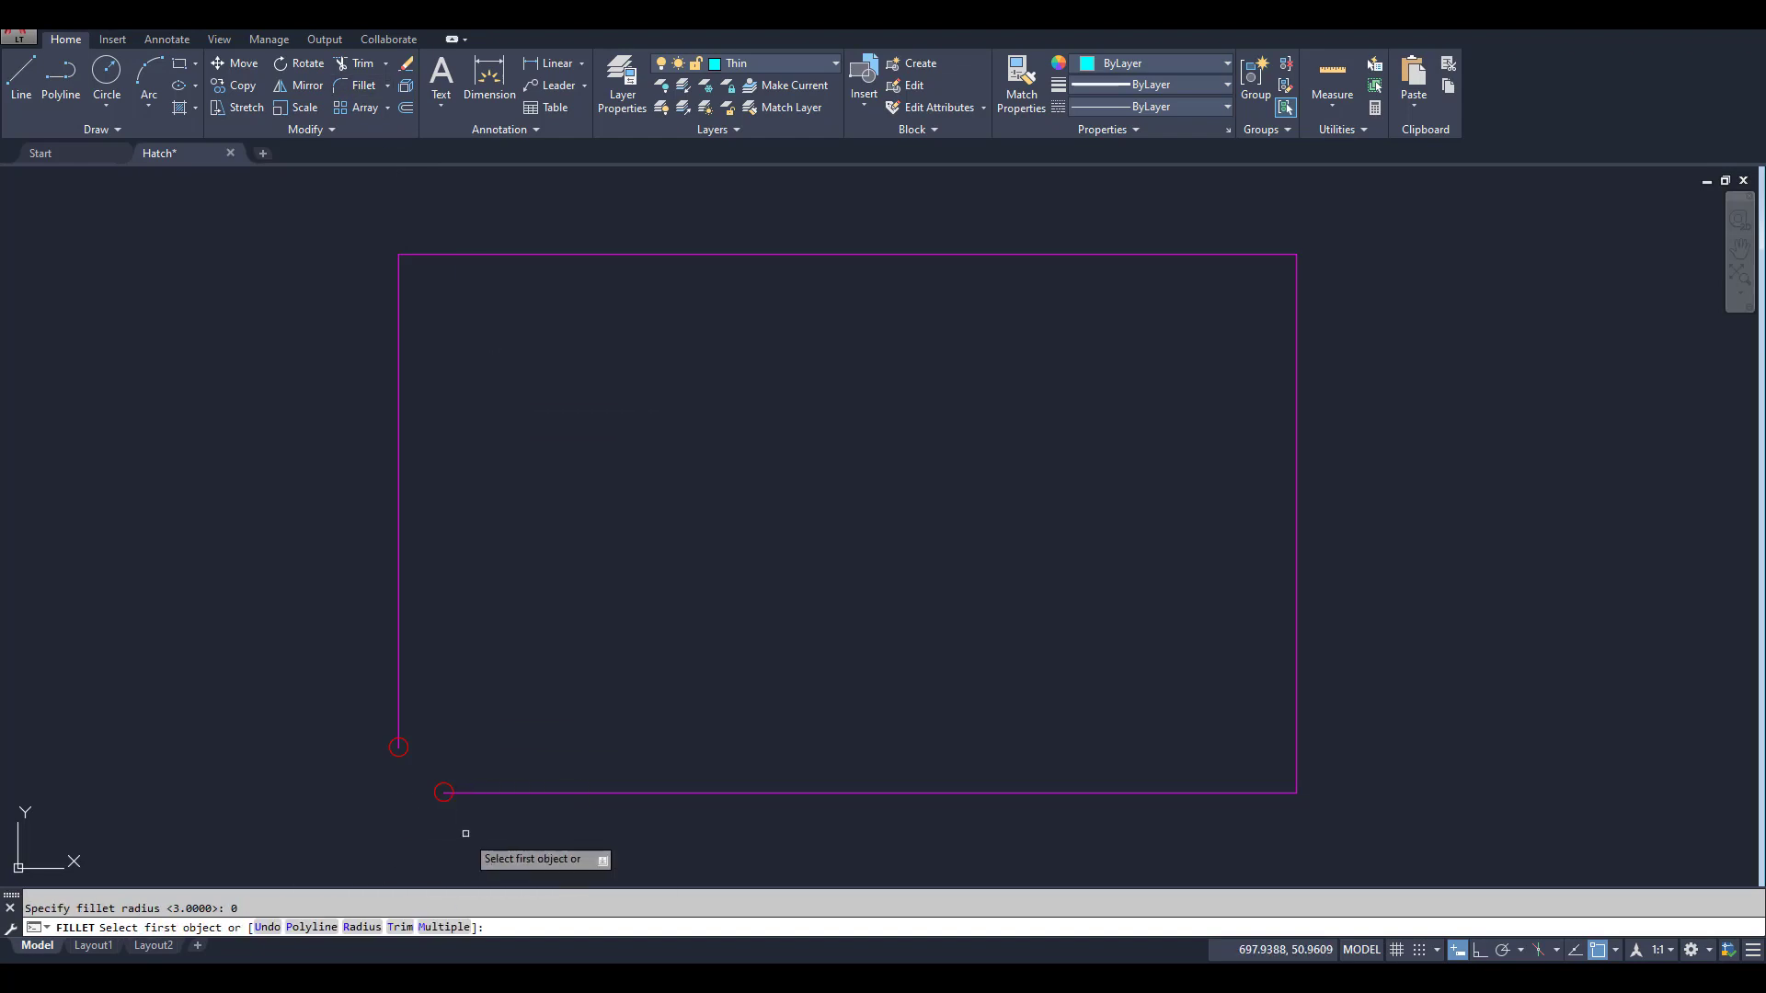
click(497, 791)
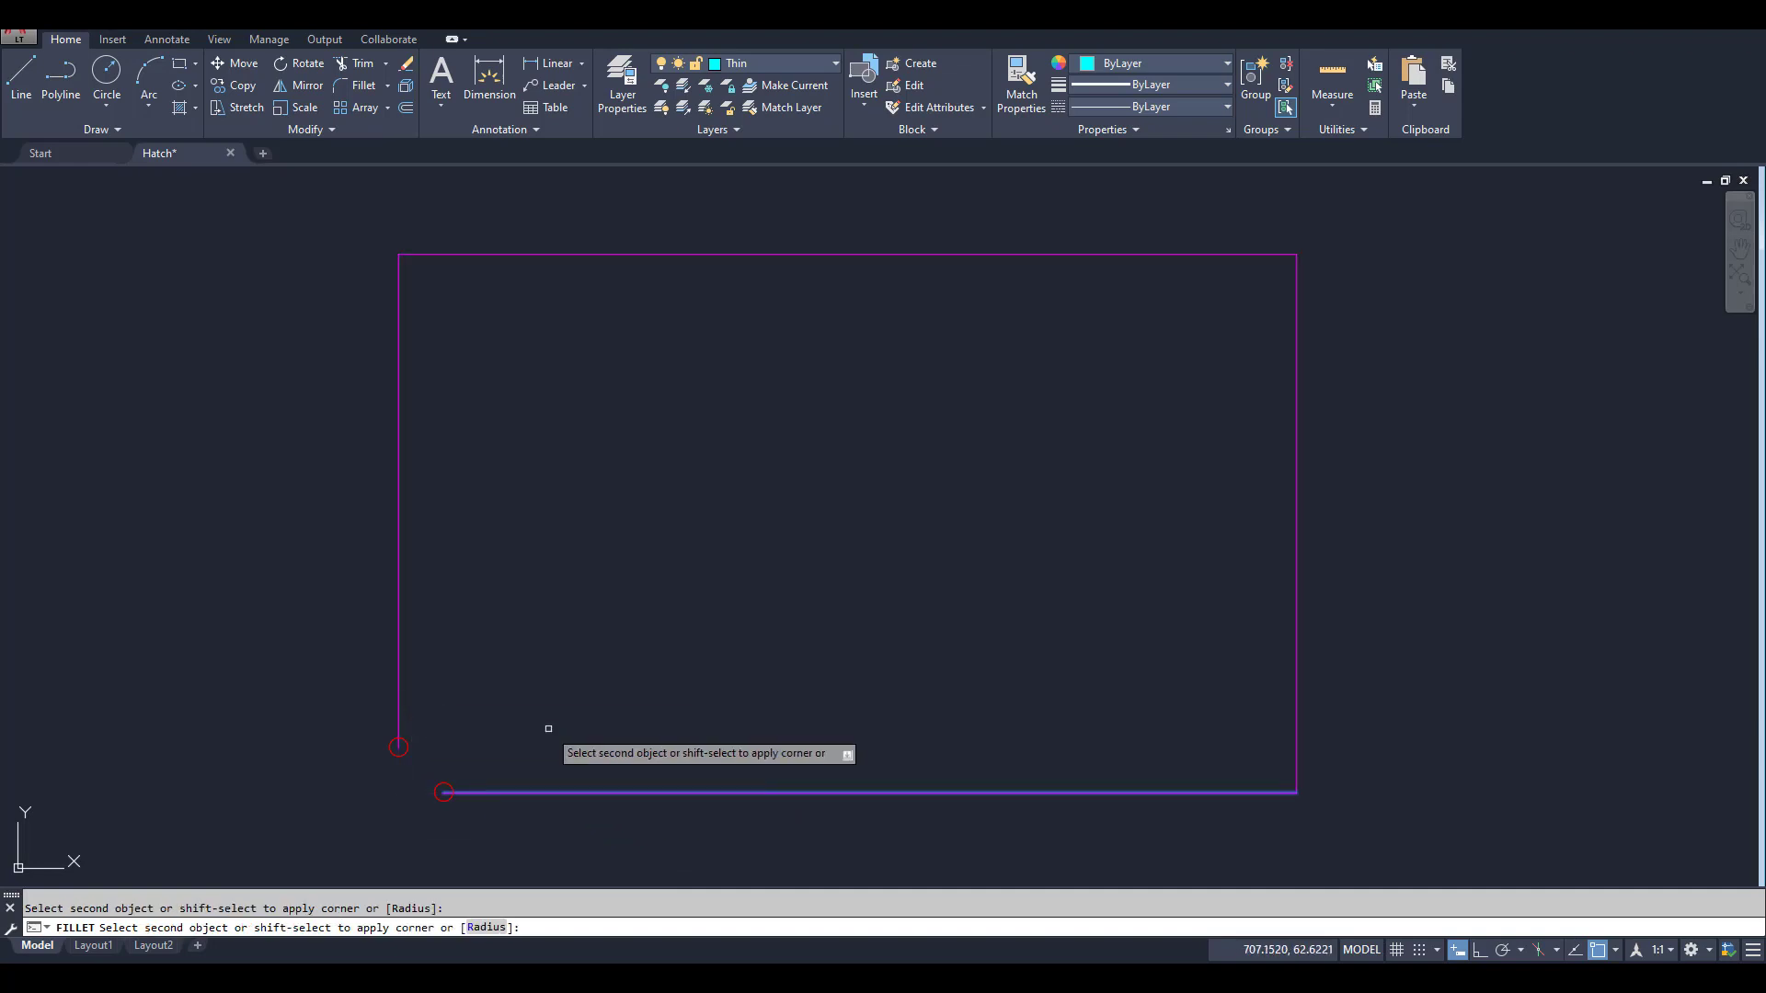
click(398, 690)
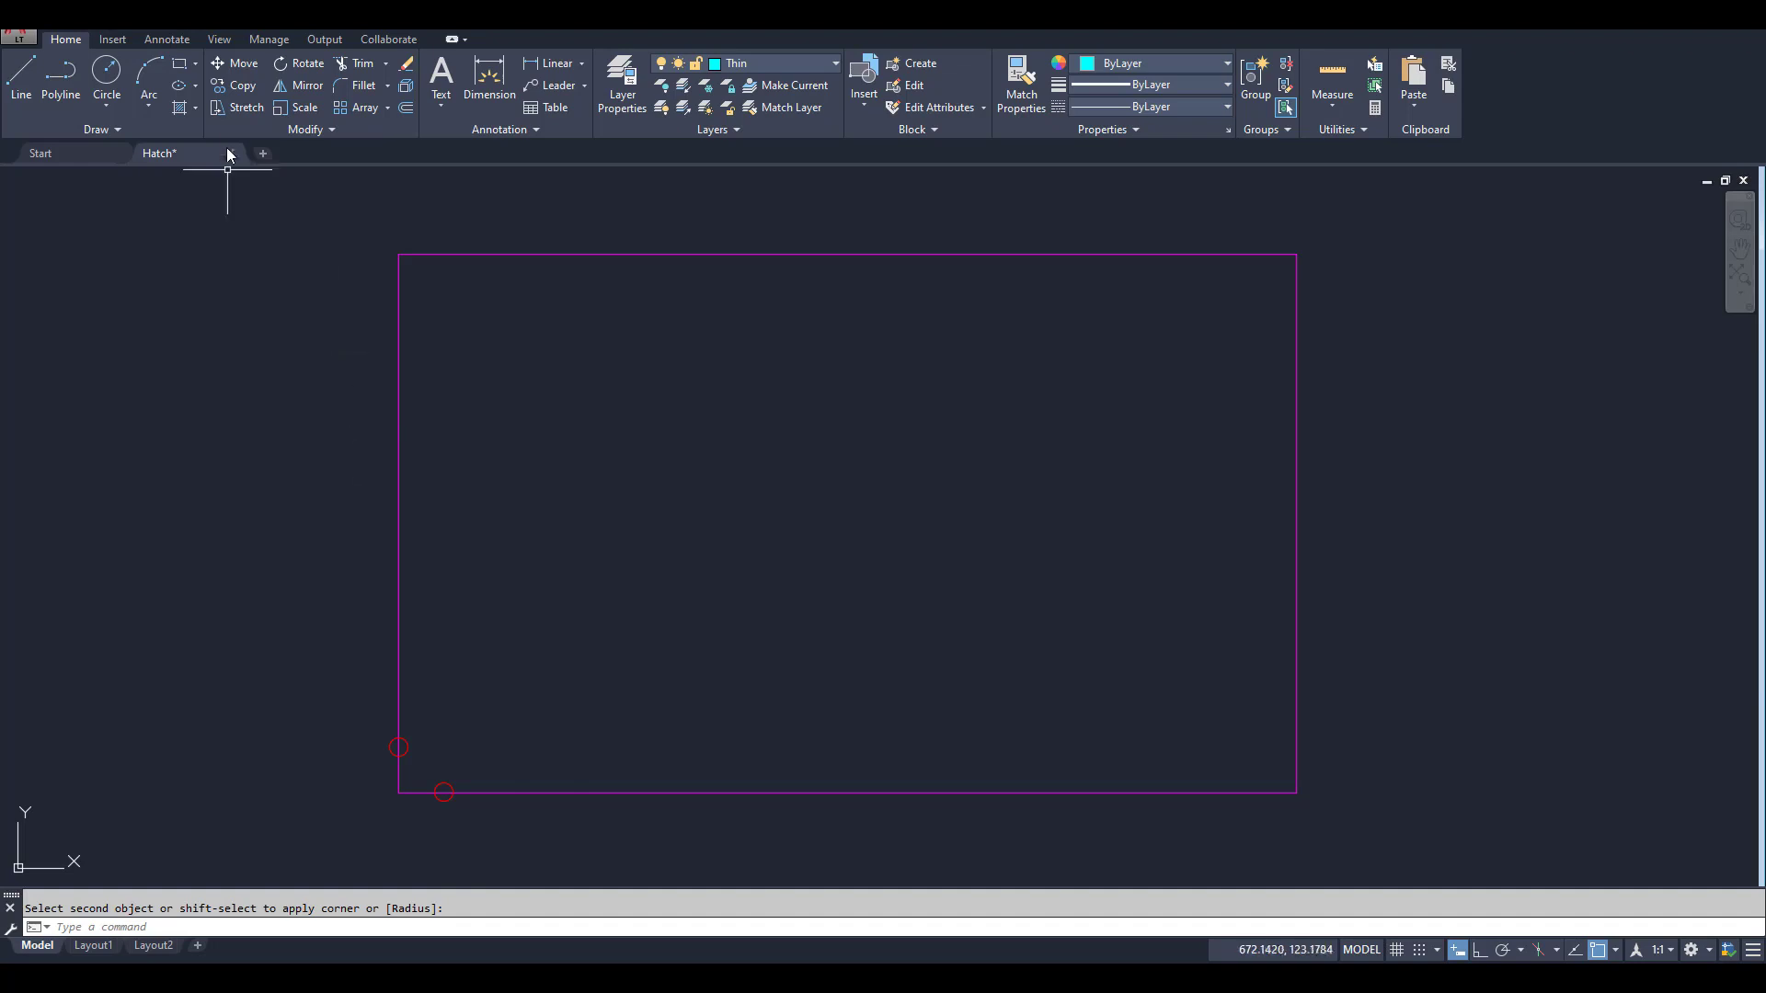
Fill the closed rectangle with a user-defined hatch and finish it.
click(180, 109)
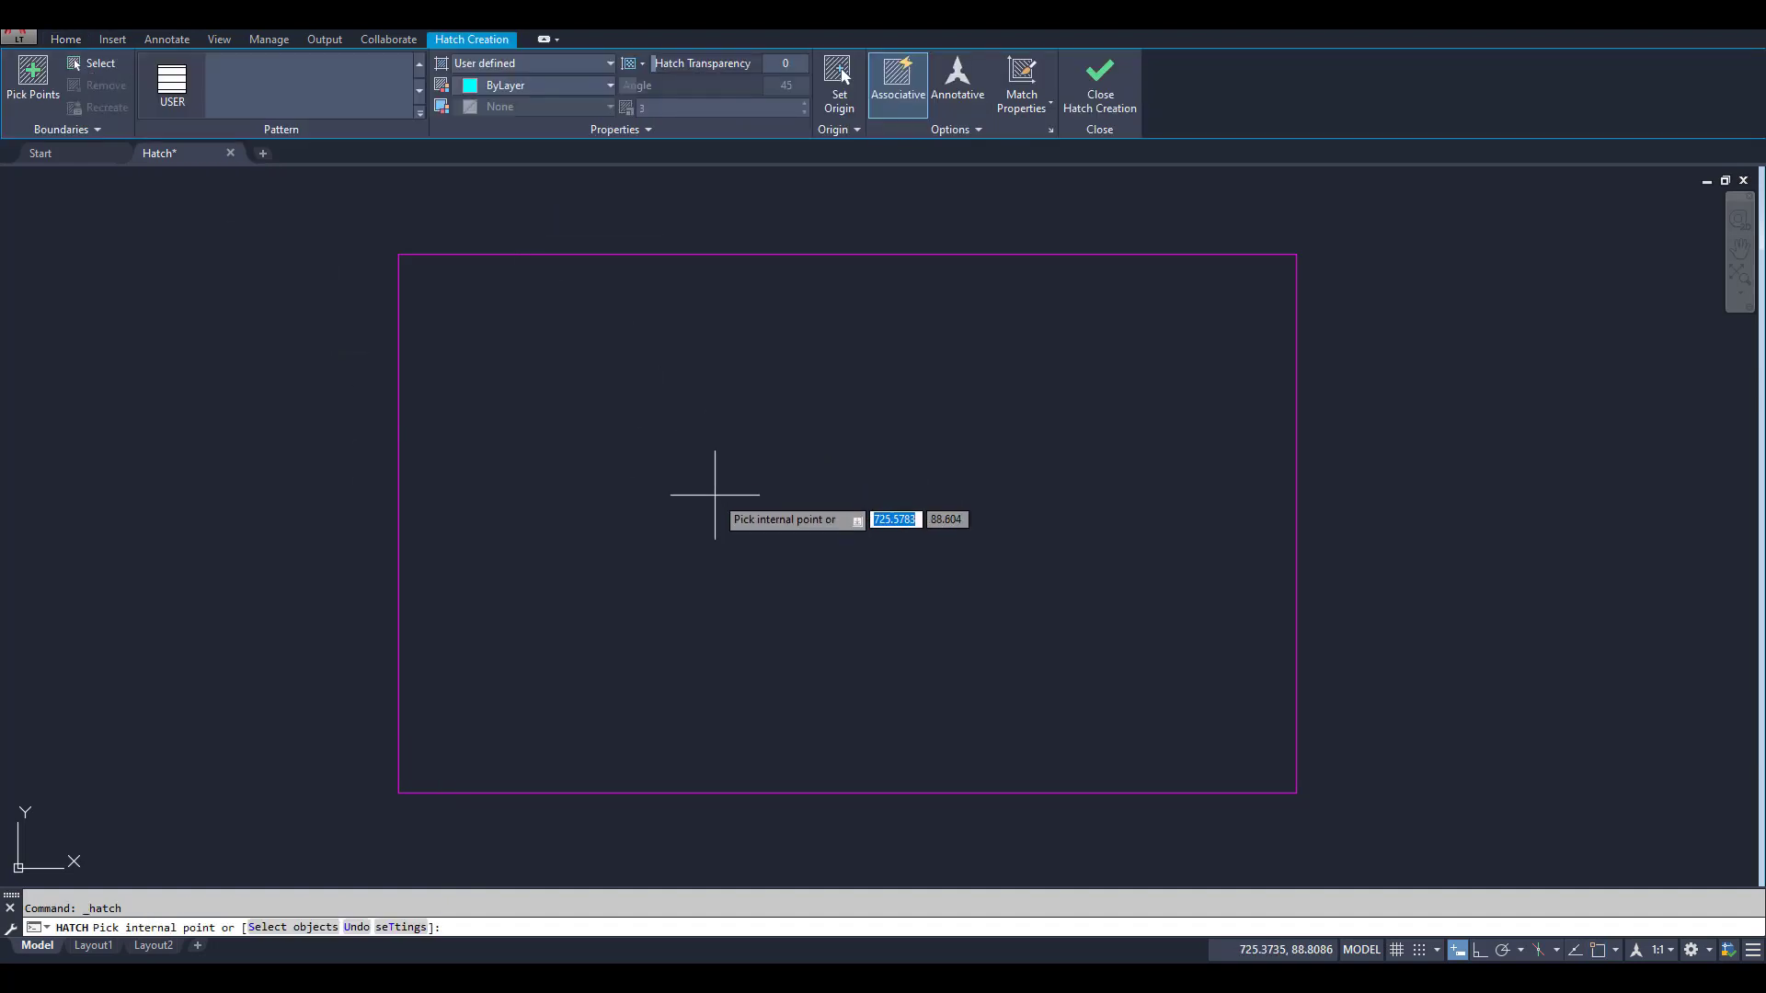
click(743, 493)
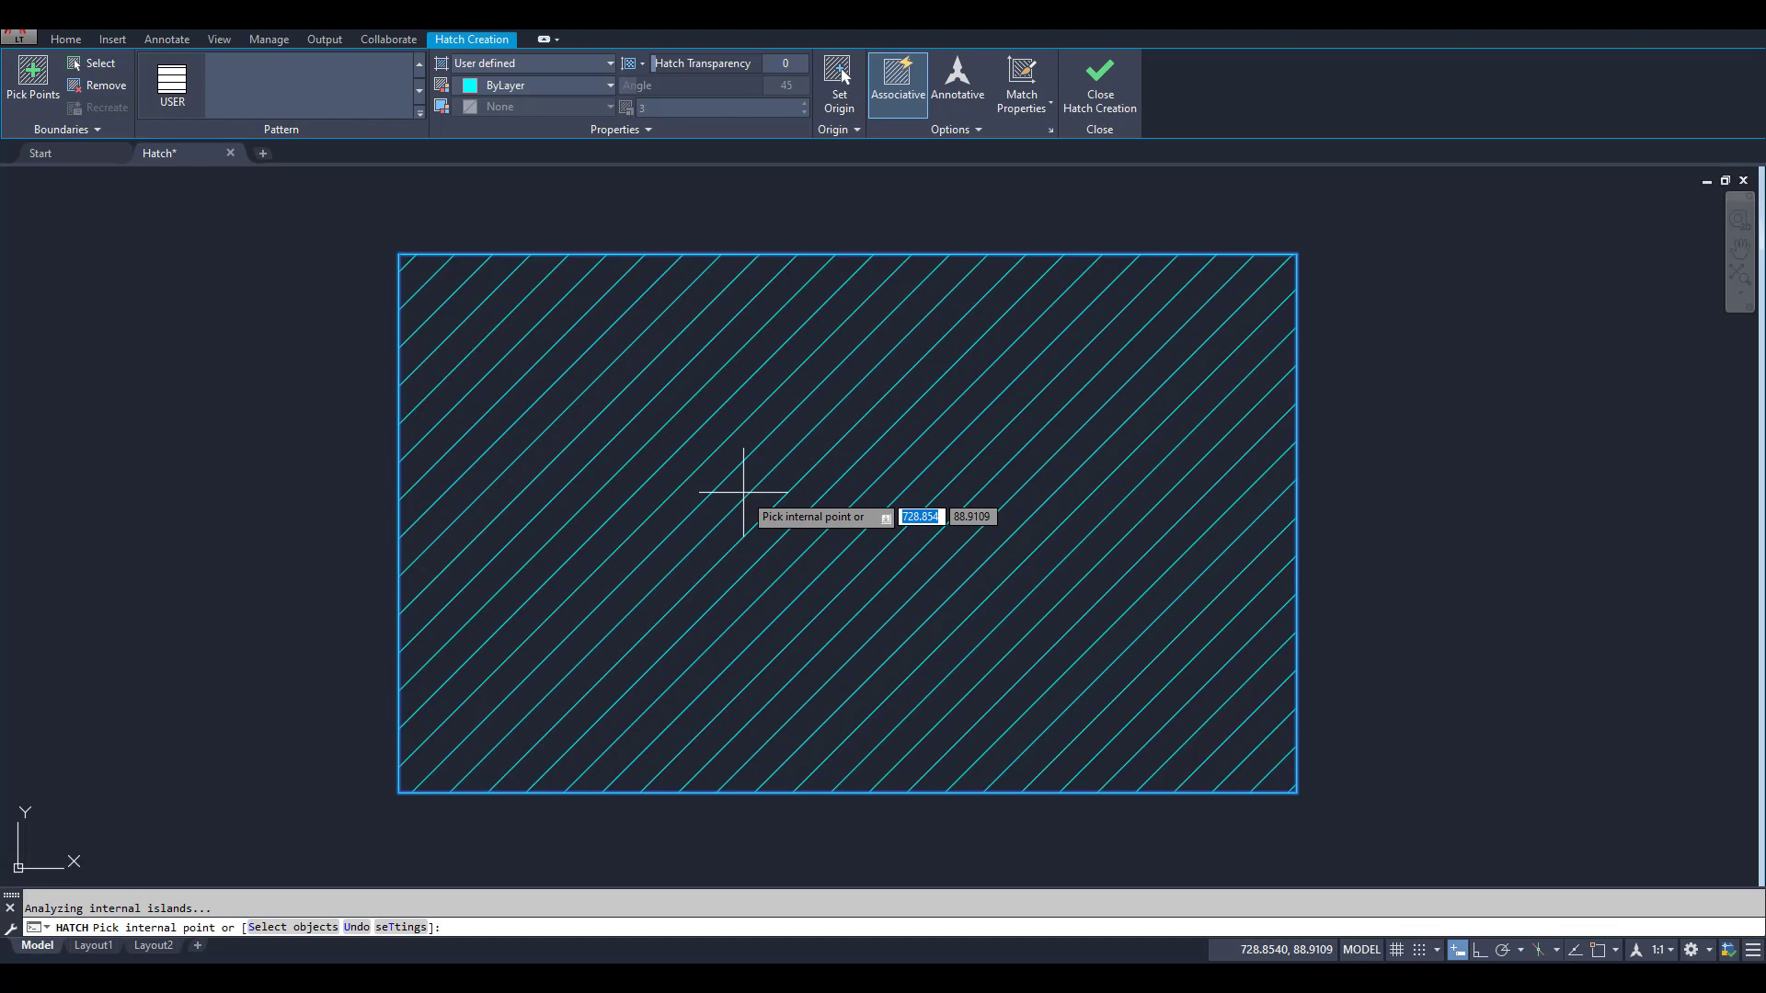
key(Return)
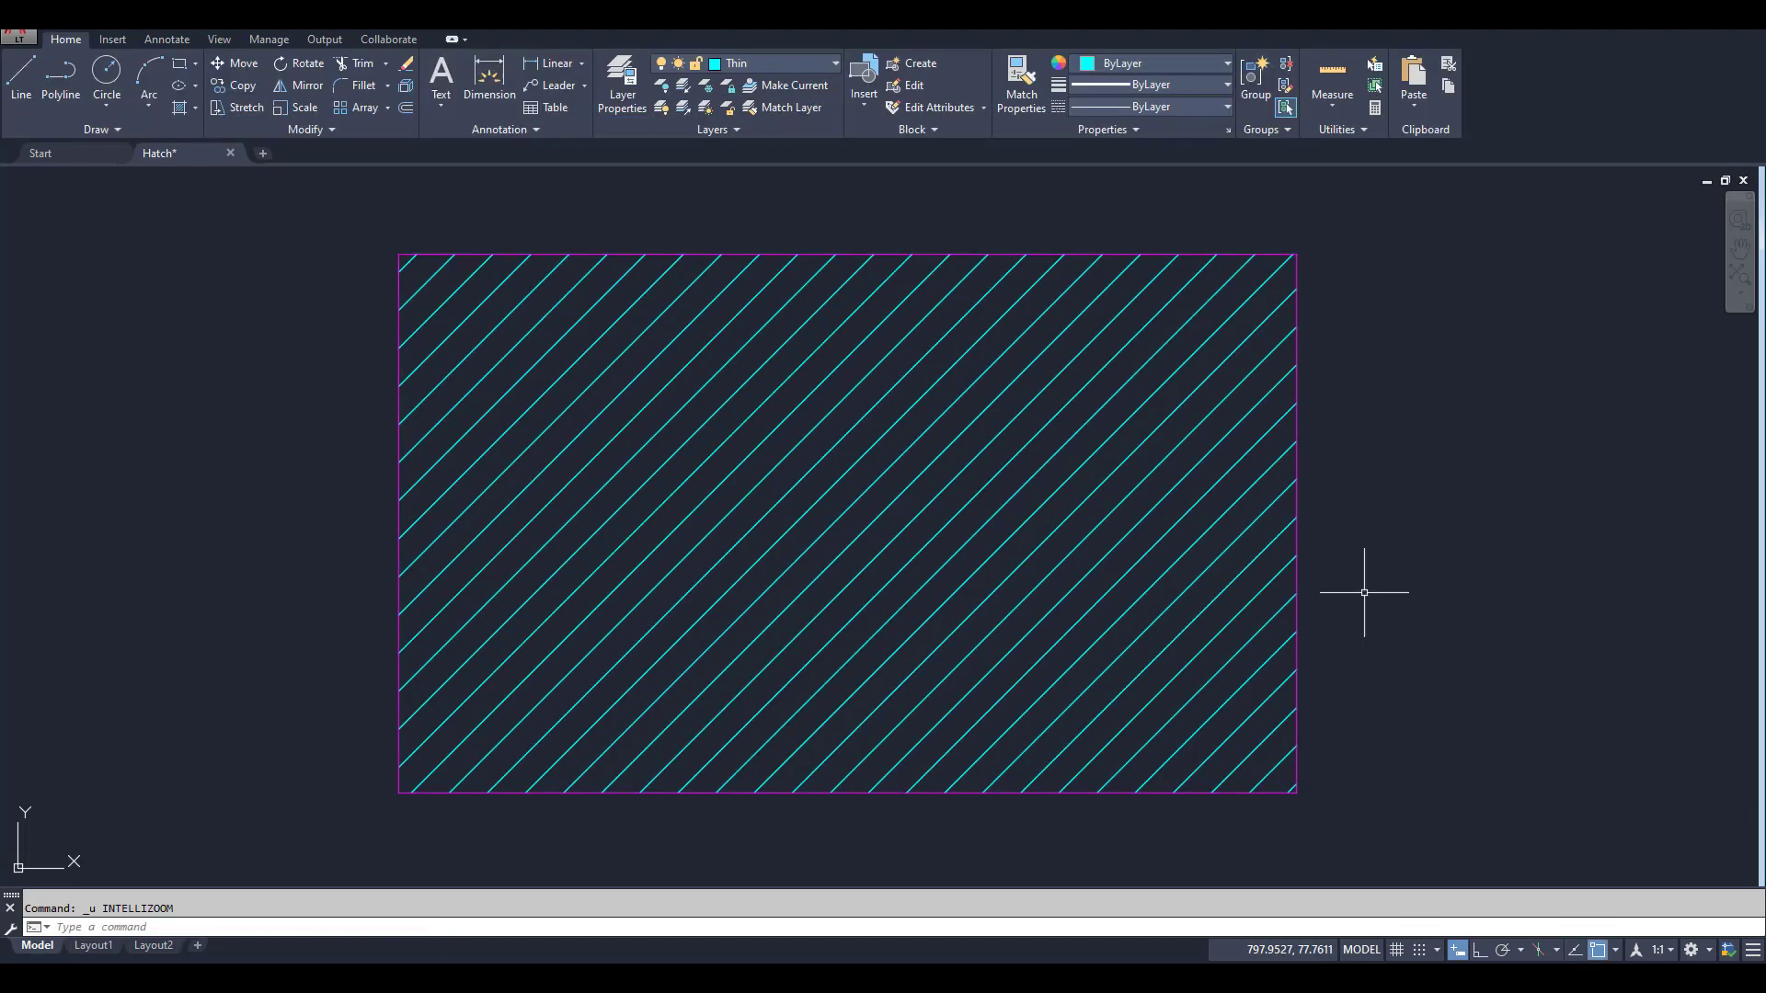